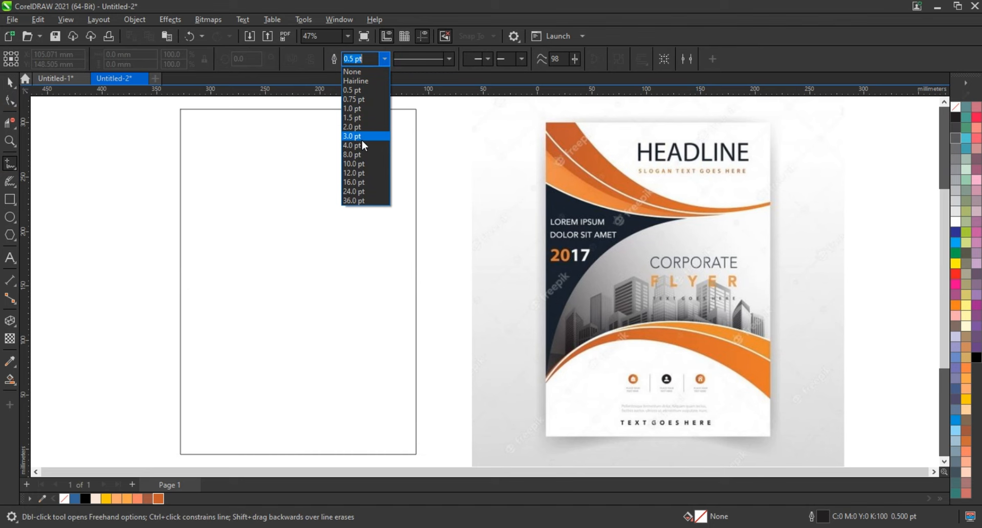
Set the document's default outline width for new graphic objects to 4.0 pt.
{"action": "left_click", "coordinate": [362, 143]}
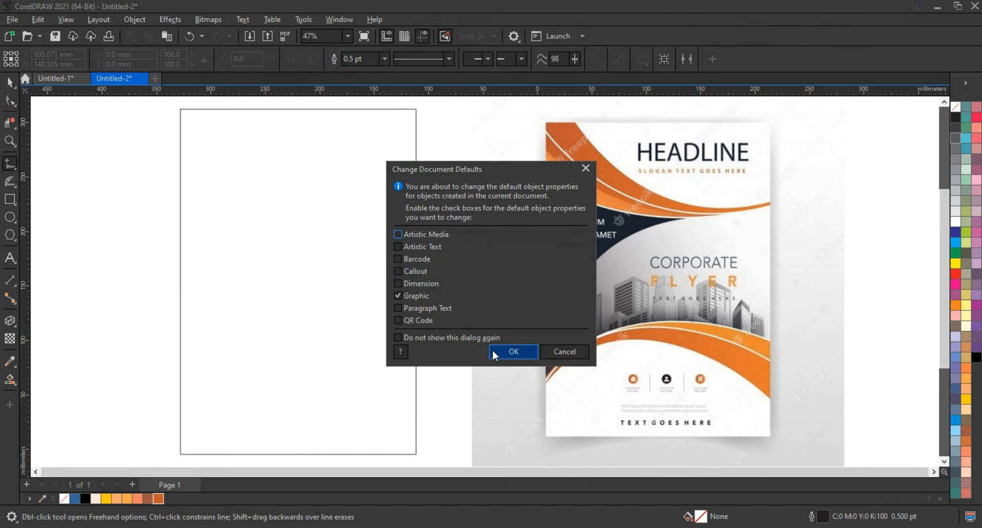
{"action": "left_click", "coordinate": [471, 340]}
{"action": "left_click", "coordinate": [512, 352]}
{"action": "left_click", "coordinate": [143, 273]}
{"action": "left_click", "coordinate": [311, 274]}
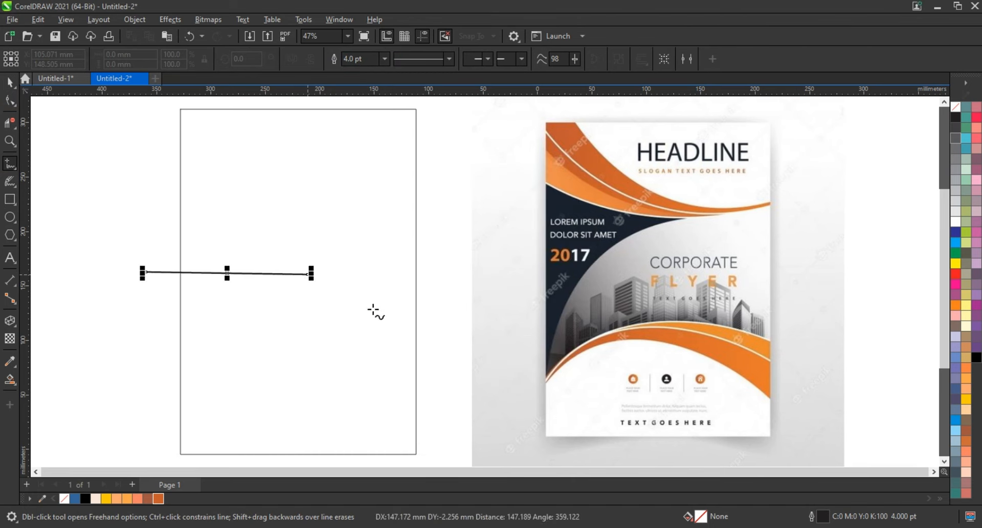
{"action": "key", "text": "ctrl+z"}
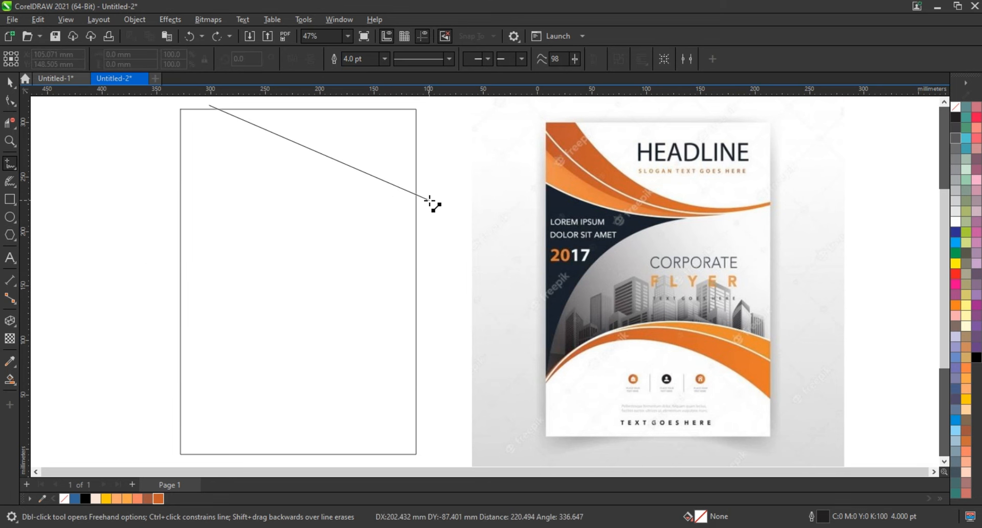
Draw an open zigzag of straight lines about 228 mm wide across the page's upper part, reaching past both page edges.
{"action": "left_click", "coordinate": [423, 195]}
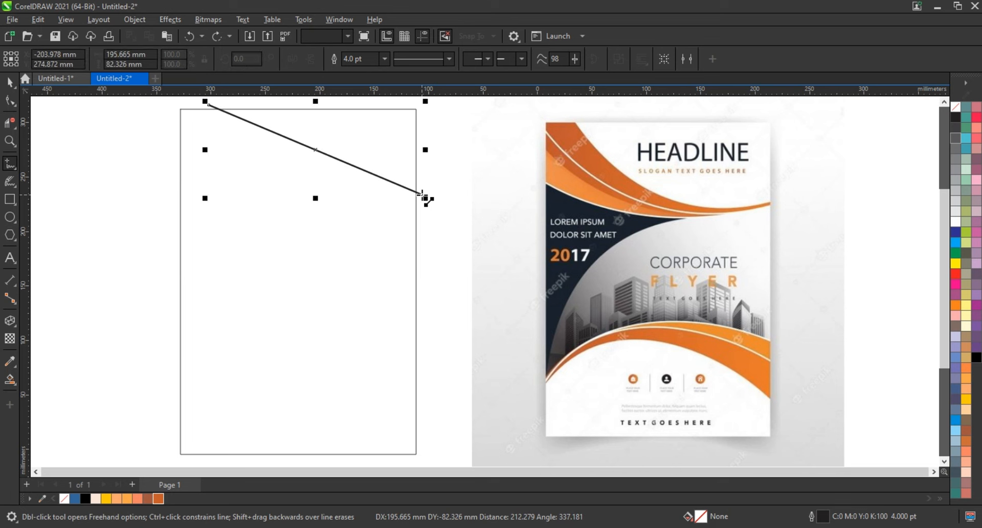
{"action": "left_click", "coordinate": [422, 196]}
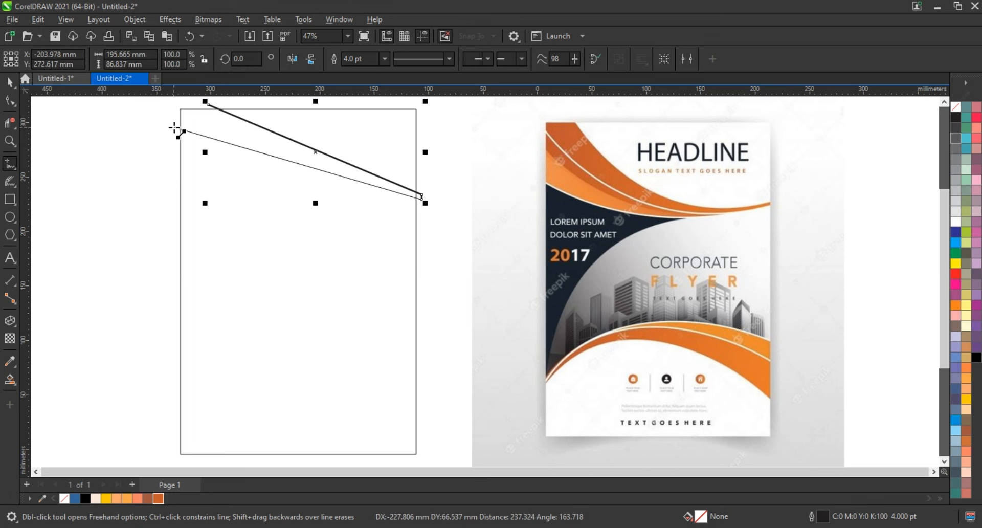
{"action": "left_click", "coordinate": [174, 128]}
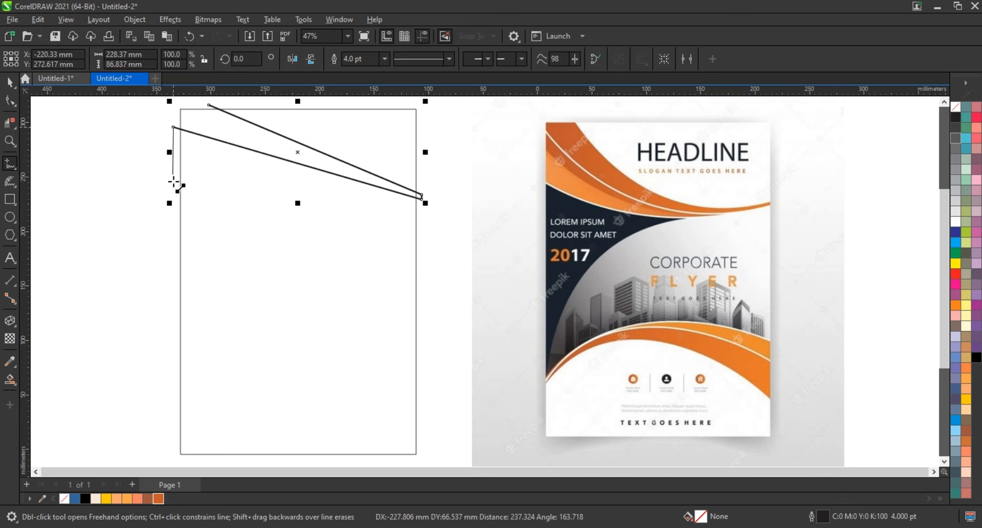
{"action": "left_click", "coordinate": [174, 184]}
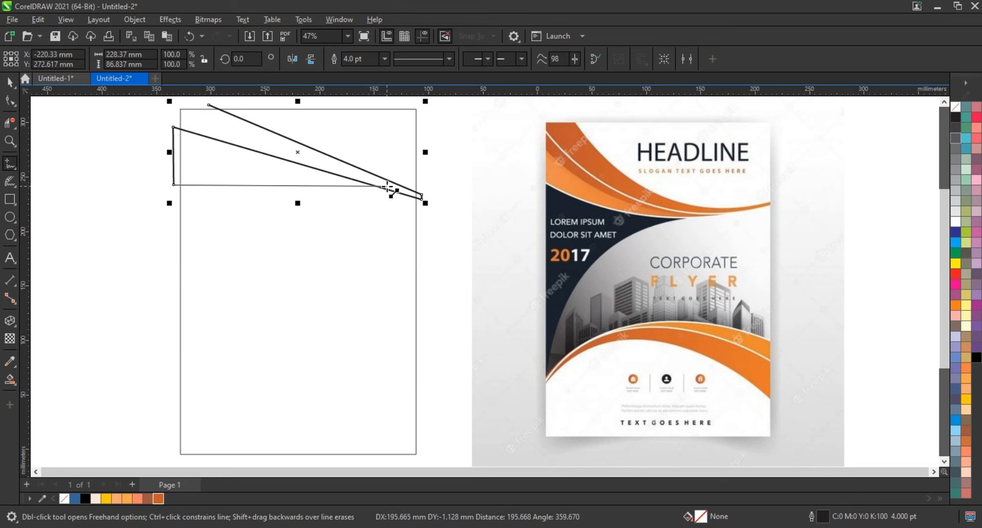
{"action": "double_click", "coordinate": [386, 188]}
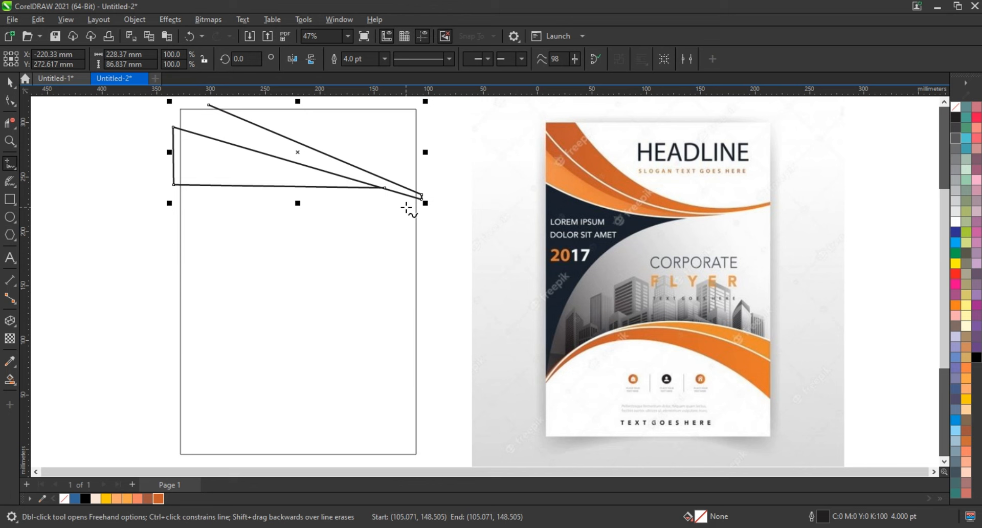
Convert the zigzag's segments to curves and bend its topmost line into a downward-sagging arc.
{"action": "left_click", "coordinate": [12, 104]}
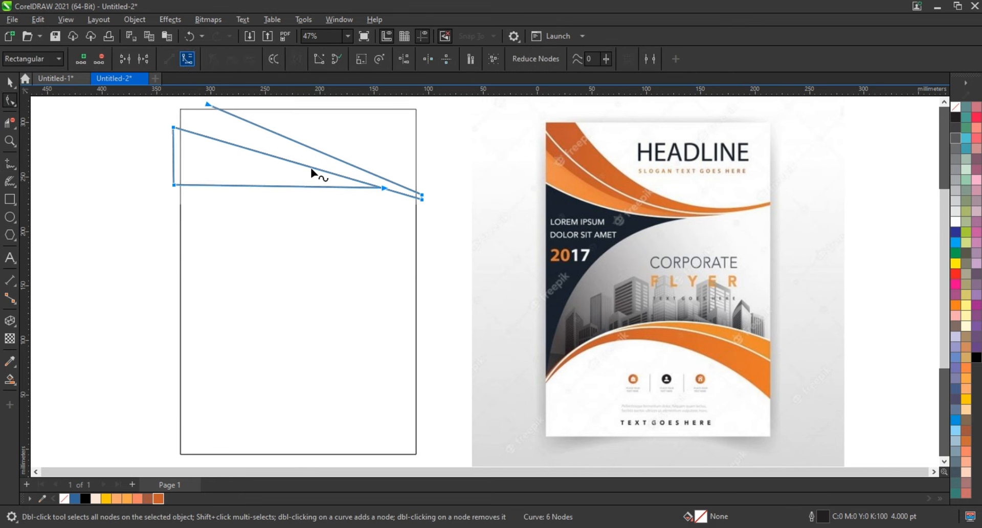
{"action": "left_click_drag", "start_coordinate": [328, 160], "coordinate": [306, 203]}
{"action": "left_click", "coordinate": [208, 104]}
{"action": "left_click", "coordinate": [423, 202]}
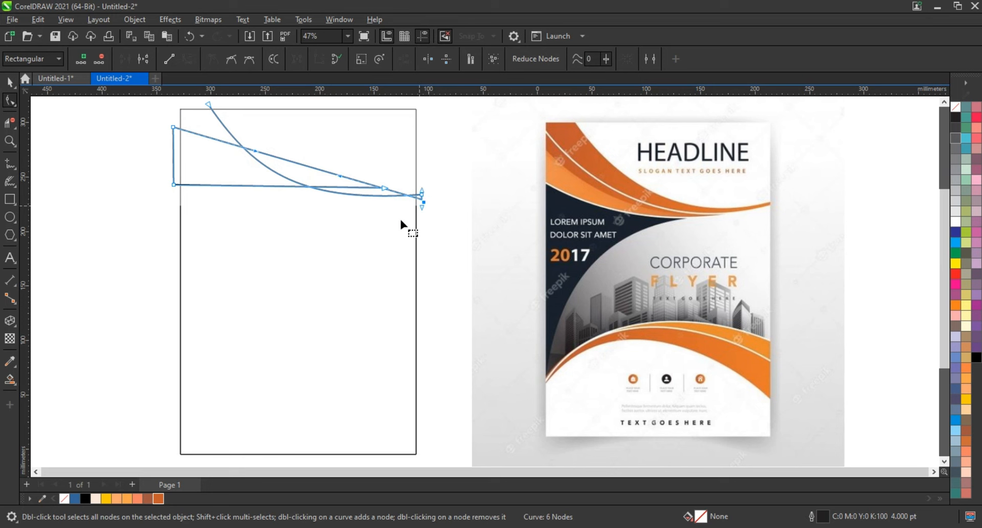
Bend the zigzag's middle line into a deep sagging arc and nudge the right-end node up slightly.
{"action": "left_click_drag", "start_coordinate": [256, 158], "coordinate": [237, 208]}
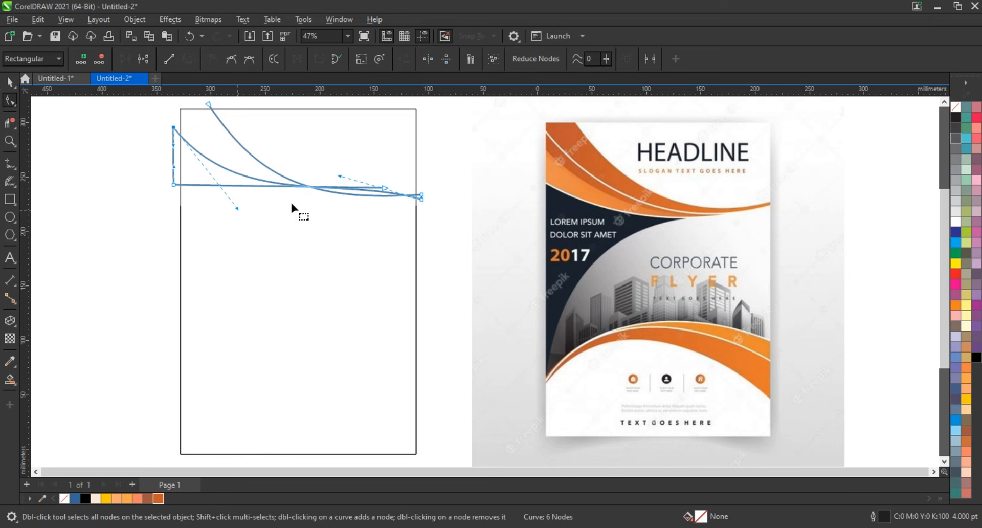
{"action": "left_click_drag", "start_coordinate": [339, 177], "coordinate": [348, 226]}
{"action": "left_click_drag", "start_coordinate": [237, 209], "coordinate": [236, 219]}
{"action": "left_click", "coordinate": [422, 196]}
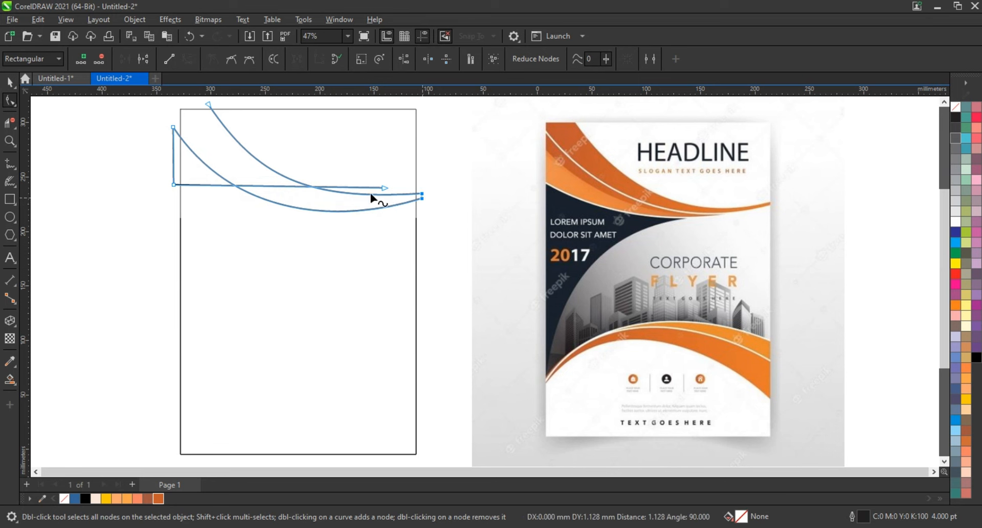
Move the lowest line's free end onto the middle curve and bend the line into a sagging arc below it.
{"action": "left_click_drag", "start_coordinate": [387, 190], "coordinate": [381, 209]}
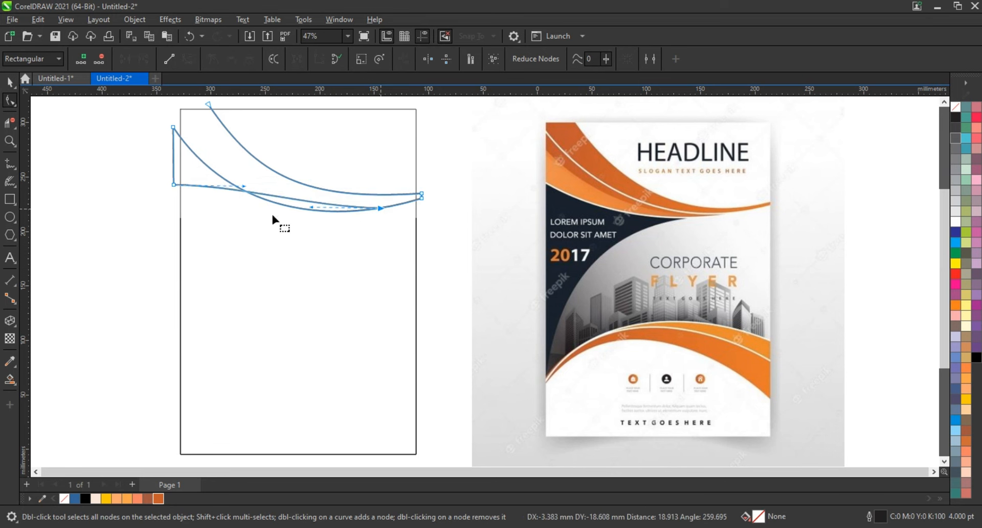
{"action": "left_click_drag", "start_coordinate": [242, 205], "coordinate": [316, 234]}
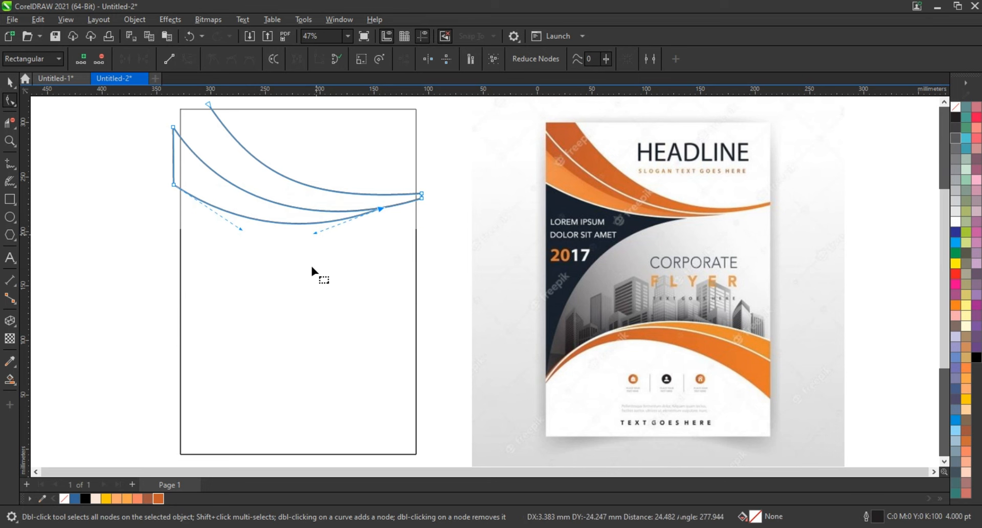
{"action": "left_click_drag", "start_coordinate": [241, 231], "coordinate": [236, 232]}
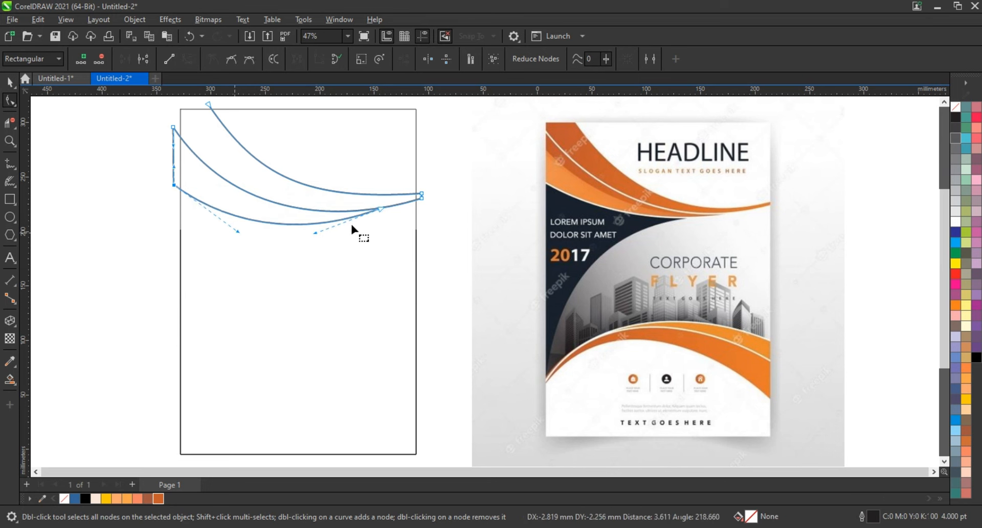
Shift the lowest curve's end node about 10 mm to the right along the middle curve.
{"action": "left_click", "coordinate": [426, 222]}
{"action": "left_click", "coordinate": [379, 210]}
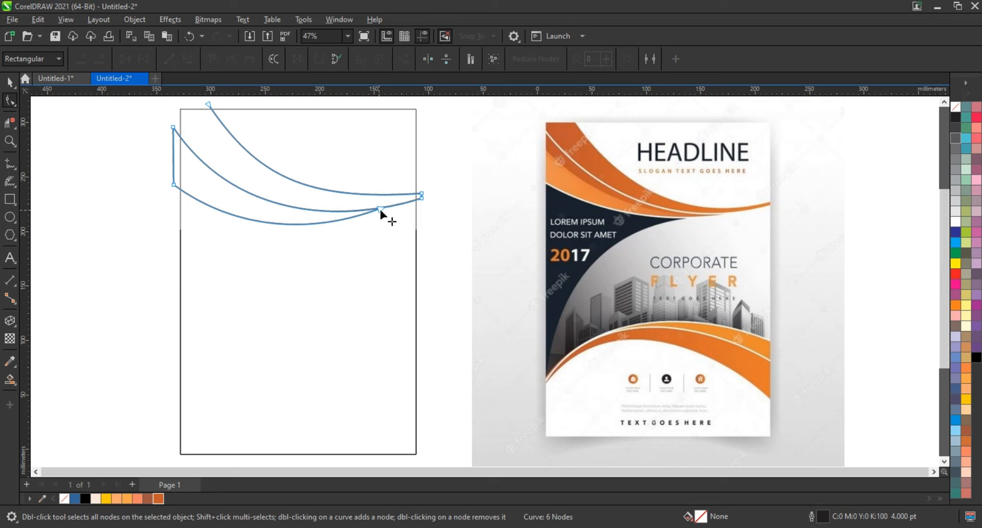
{"action": "left_click_drag", "start_coordinate": [379, 208], "coordinate": [389, 210]}
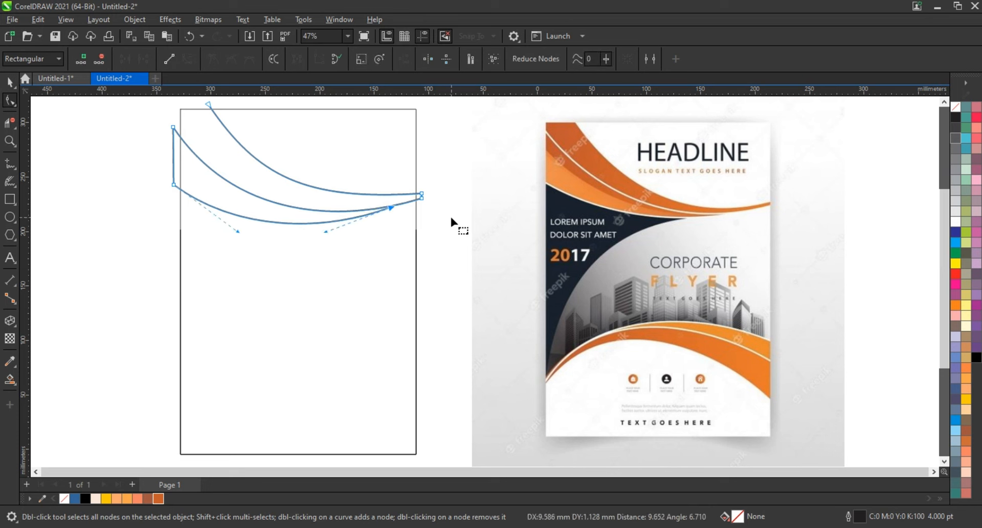
{"action": "left_click", "coordinate": [450, 222]}
{"action": "left_click", "coordinate": [379, 213]}
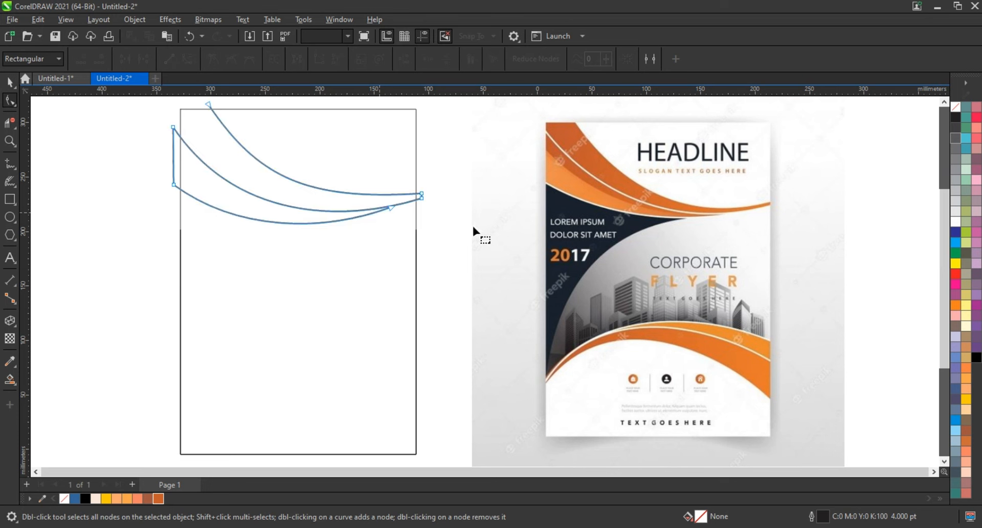
{"action": "left_click", "coordinate": [472, 223]}
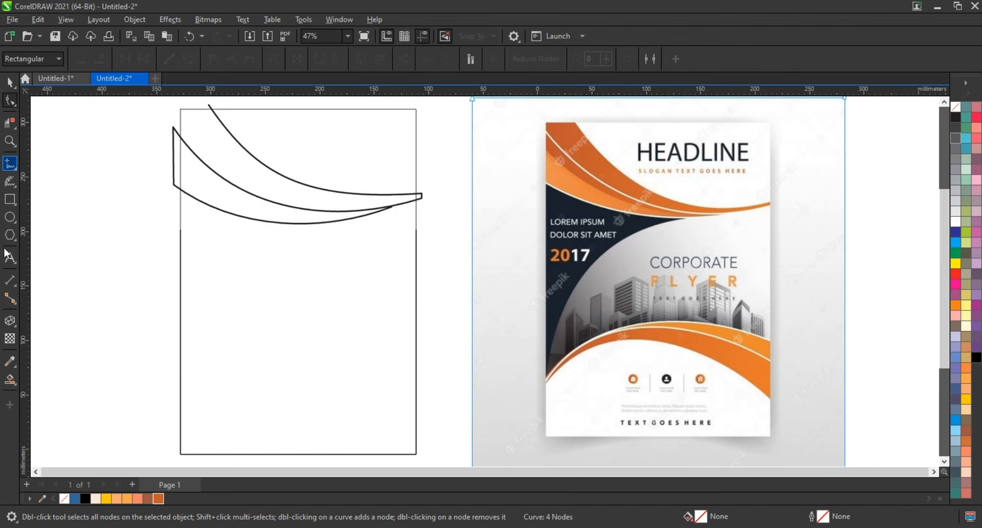
Mirror a copy of the wave horizontally and vertically and place it in the page's lower part.
{"action": "left_click", "coordinate": [10, 338]}
{"action": "left_click", "coordinate": [9, 82]}
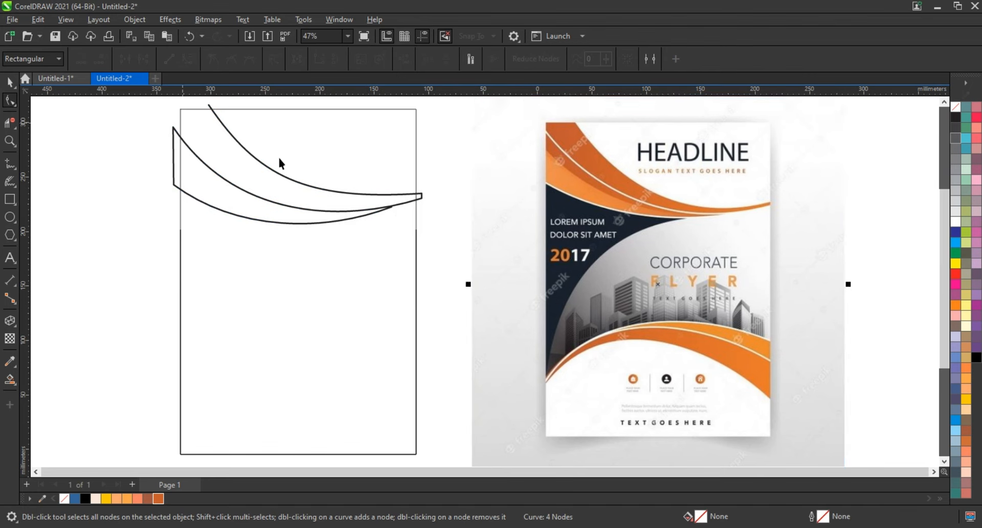
{"action": "left_click", "coordinate": [253, 155]}
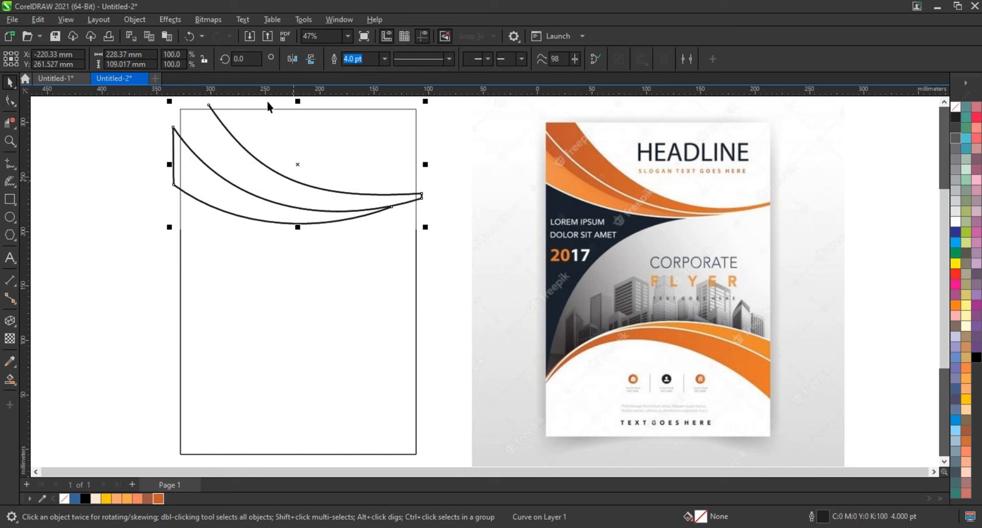
{"action": "left_click", "coordinate": [293, 60]}
{"action": "left_click", "coordinate": [308, 61]}
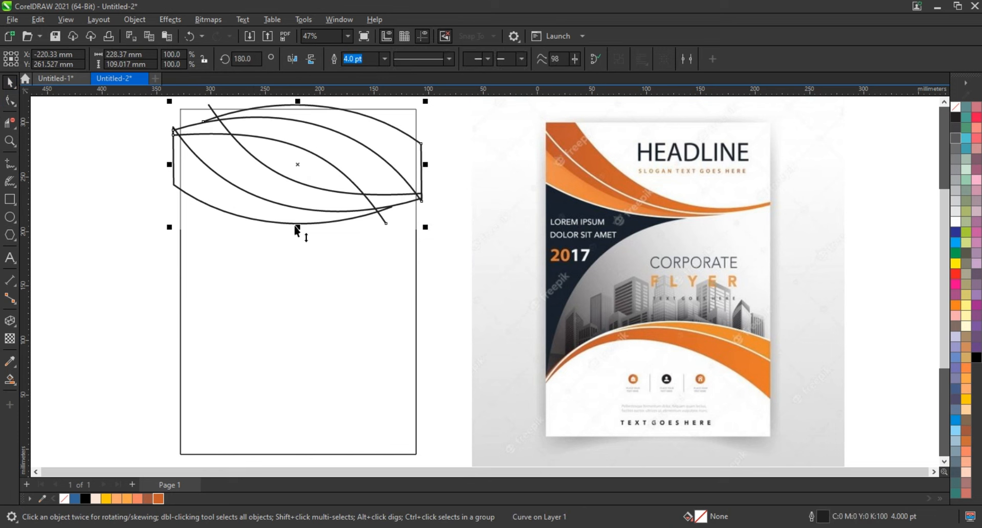
{"action": "left_click_drag", "start_coordinate": [306, 149], "coordinate": [312, 342]}
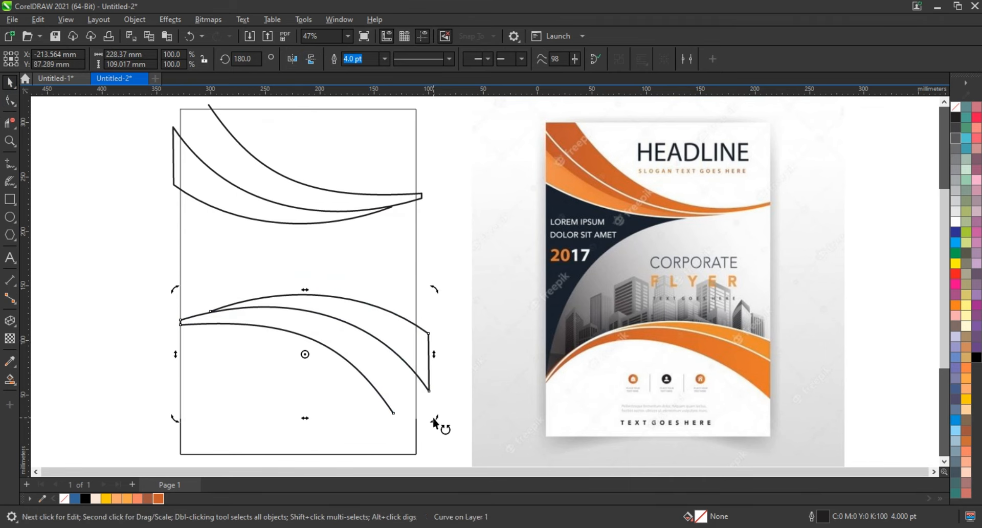
Rotate the lower wave copy to about 193° and shift it down to match the reference flyer.
{"action": "left_click_drag", "start_coordinate": [432, 417], "coordinate": [436, 387]}
{"action": "left_click_drag", "start_coordinate": [428, 331], "coordinate": [427, 363]}
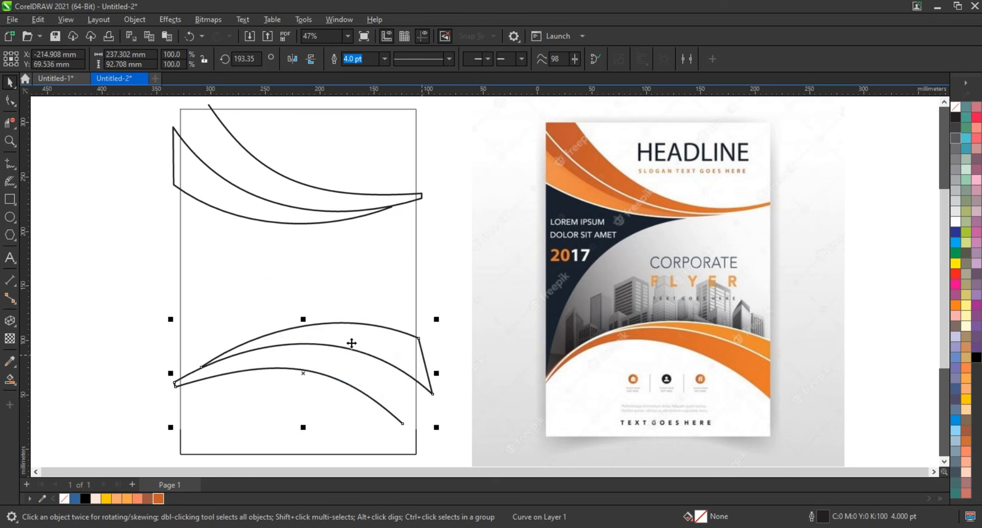
Extend the free end of the lower wave's bottom curve to the page's right edge.
{"action": "left_click", "coordinate": [9, 102]}
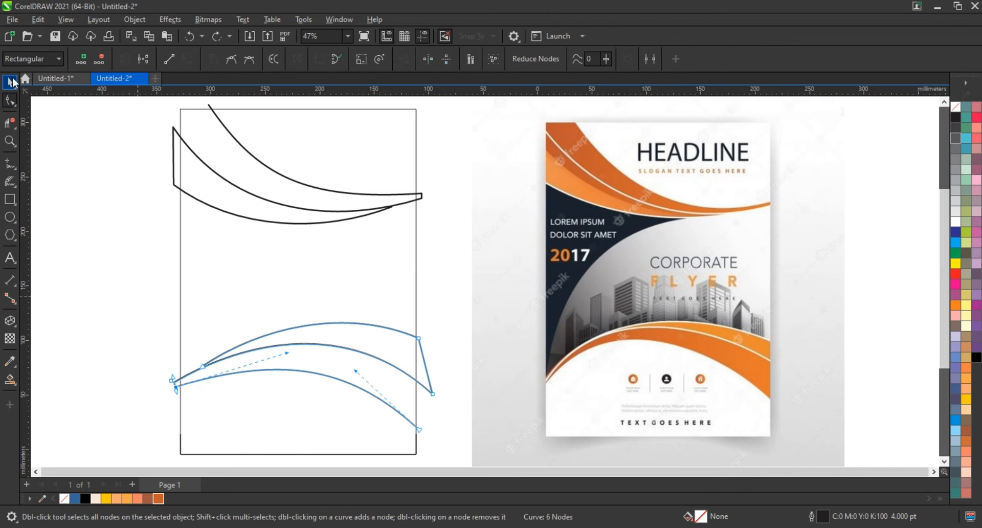
{"action": "left_click", "coordinate": [12, 82]}
{"action": "left_click", "coordinate": [97, 241]}
{"action": "left_click", "coordinate": [482, 243]}
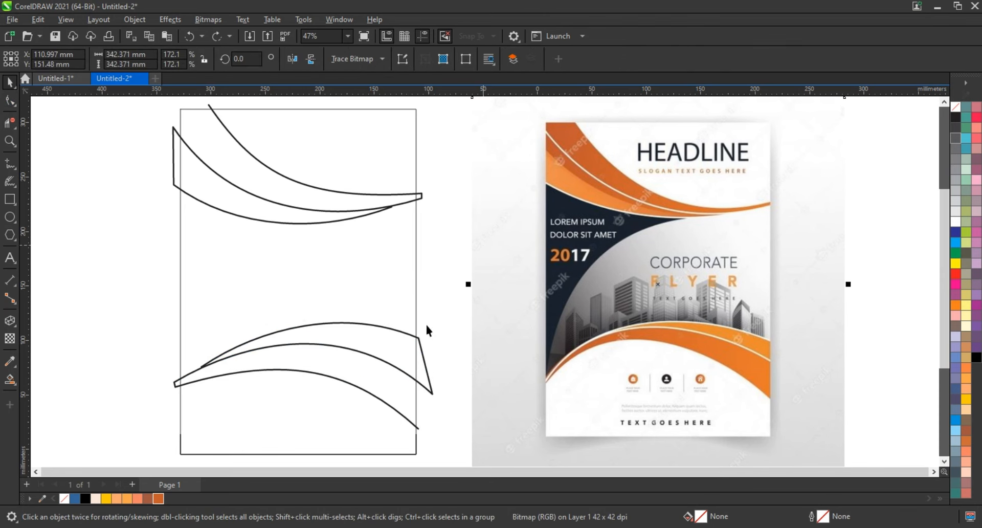
Convert the outlines of both the upper and lower wave curves to objects.
{"action": "left_click", "coordinate": [421, 341]}
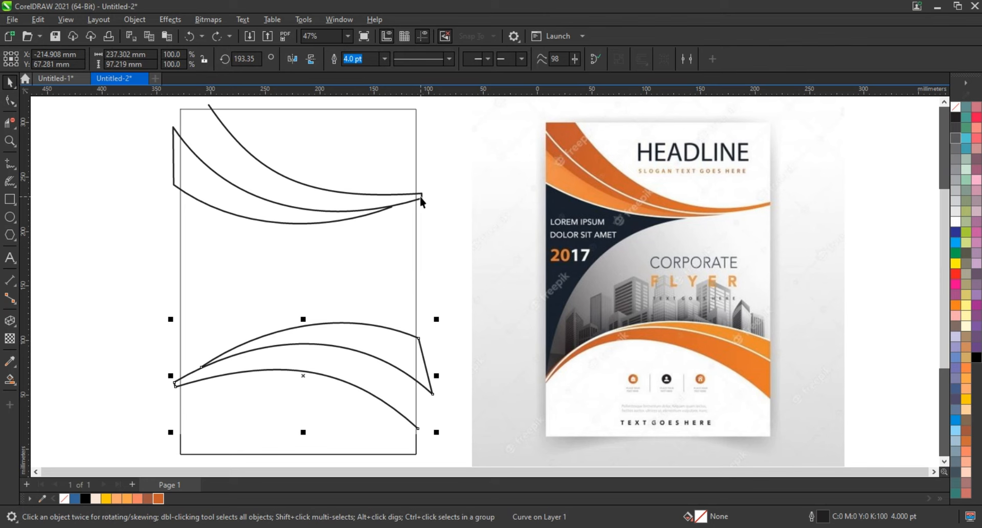
{"action": "left_click", "coordinate": [421, 199], "text": "shift"}
{"action": "left_click", "coordinate": [335, 59]}
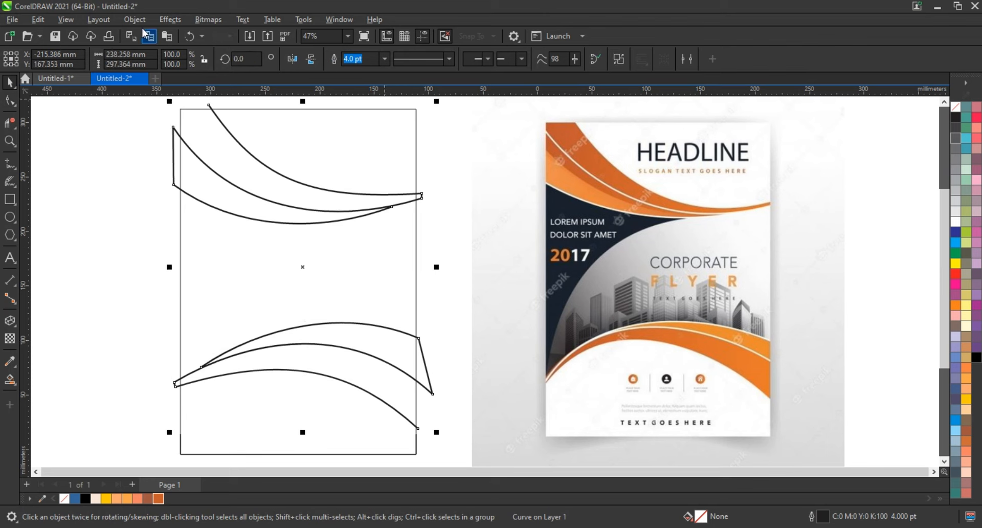
{"action": "left_click", "coordinate": [134, 19]}
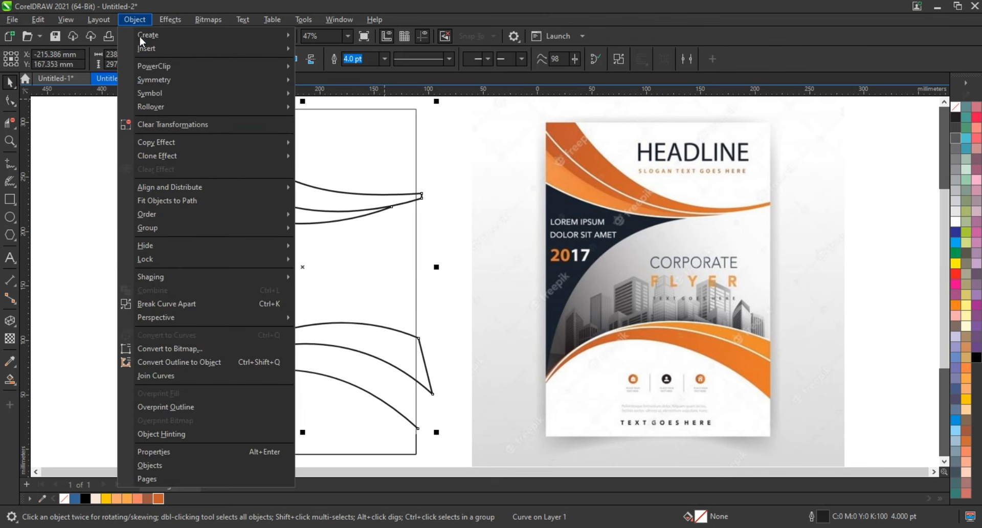
{"action": "left_click", "coordinate": [173, 362]}
{"action": "left_click", "coordinate": [142, 288]}
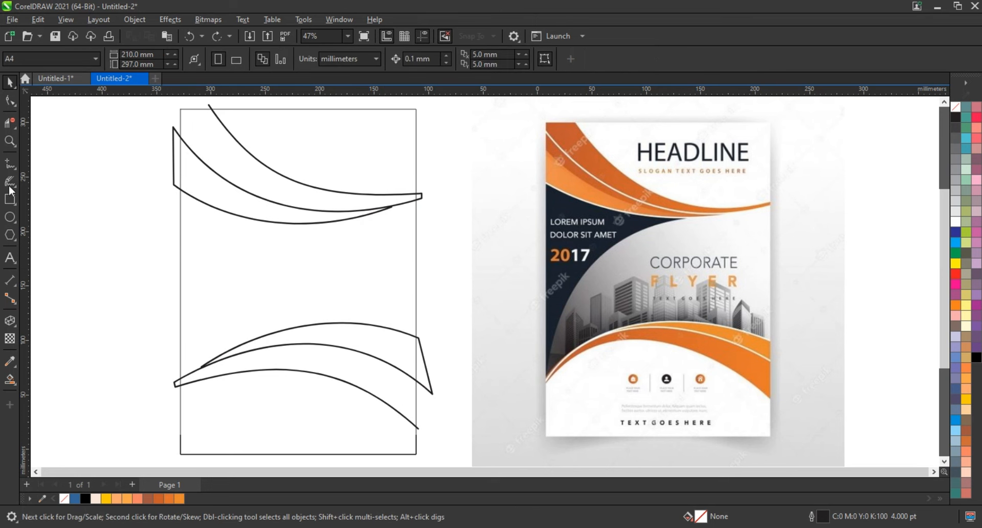
Draw a straight line about 179 mm long from the upper wave's bottom edge to the lower wave's left tip.
{"action": "left_click", "coordinate": [9, 164]}
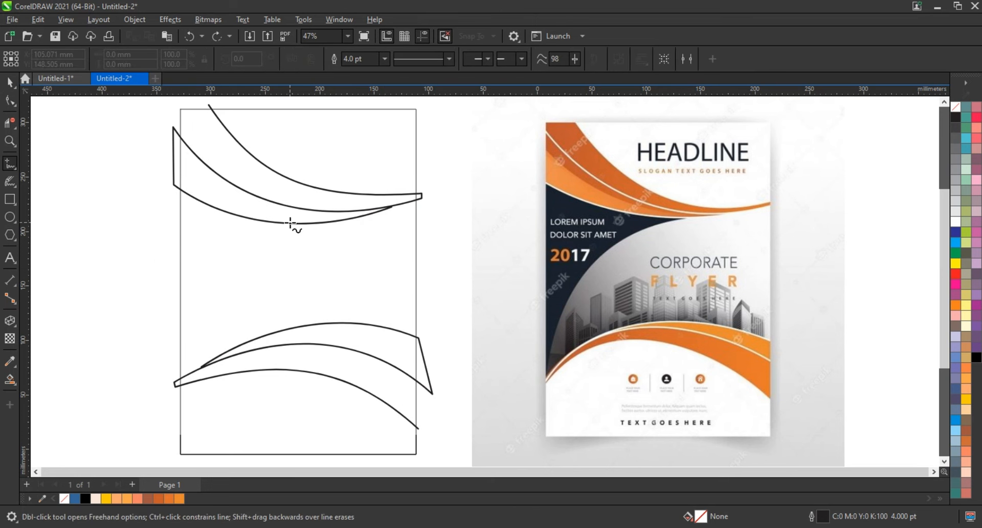
{"action": "left_click", "coordinate": [290, 224]}
{"action": "left_click", "coordinate": [174, 382]}
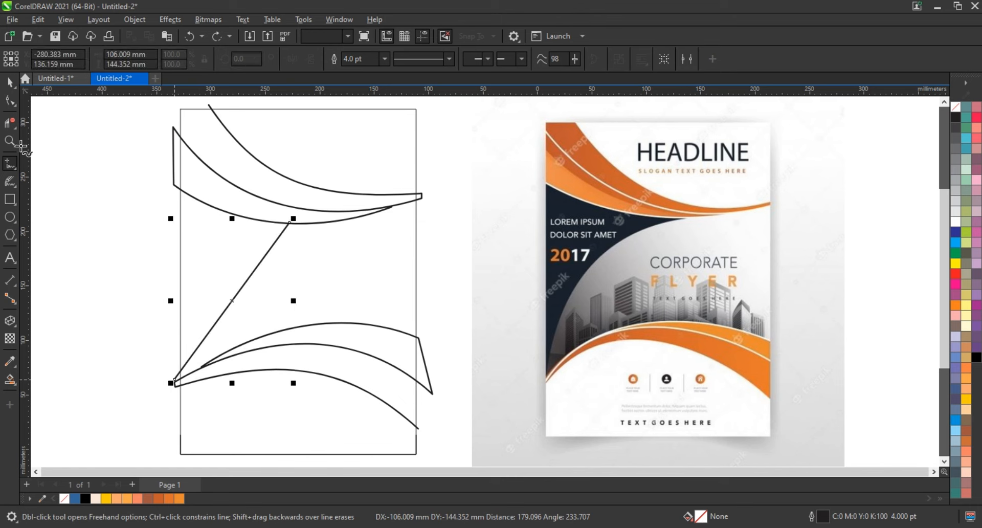
Convert the connecting line to a curve, slide its upper end right along the wave, and bow it toward the upper left.
{"action": "left_click", "coordinate": [10, 100]}
{"action": "left_click_drag", "start_coordinate": [97, 160], "coordinate": [403, 401]}
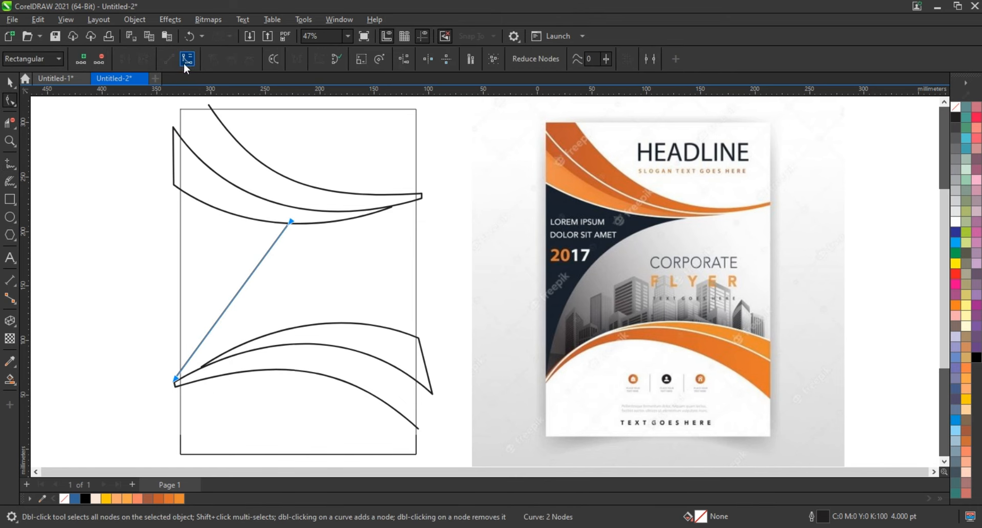
{"action": "left_click", "coordinate": [186, 63]}
{"action": "left_click_drag", "start_coordinate": [291, 224], "coordinate": [330, 224]}
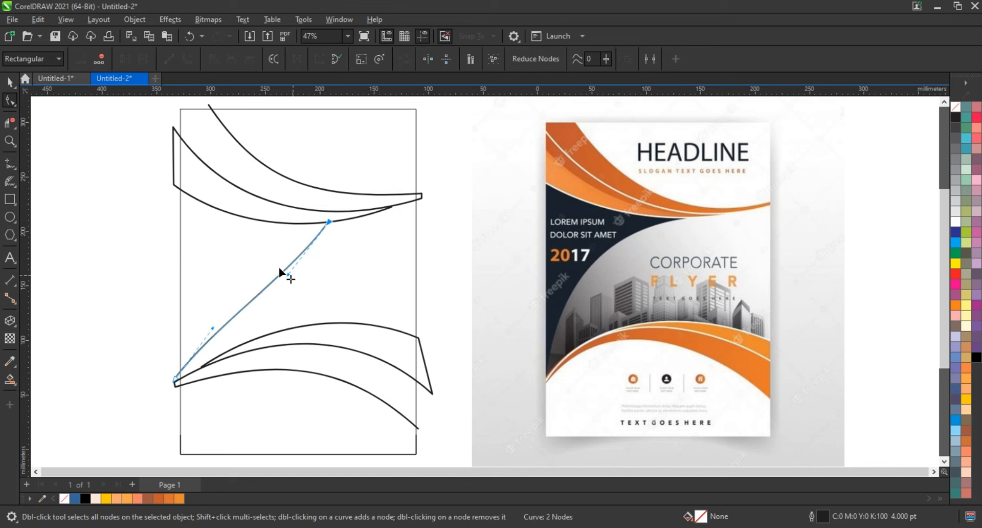
{"action": "left_click_drag", "start_coordinate": [289, 274], "coordinate": [261, 244]}
{"action": "left_click_drag", "start_coordinate": [212, 328], "coordinate": [184, 291]}
{"action": "left_click", "coordinate": [176, 384]}
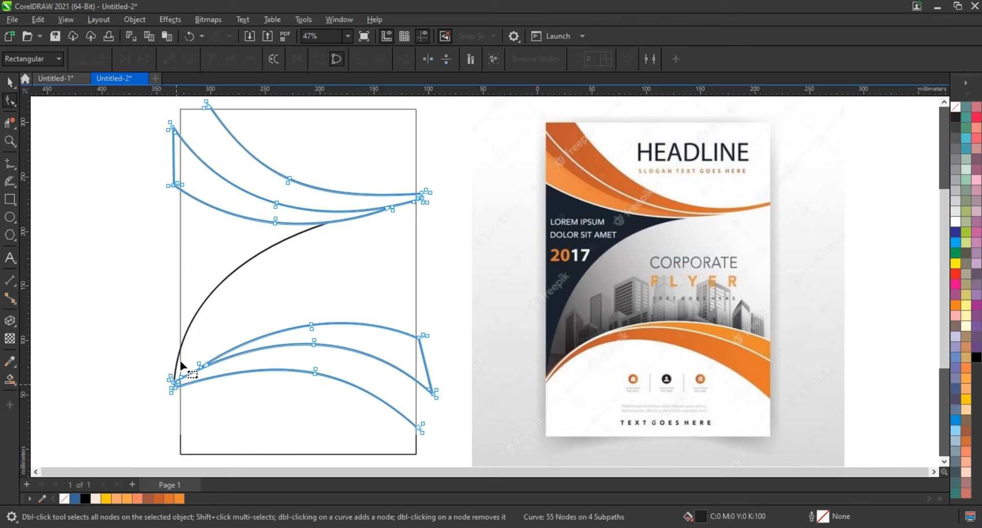
Reposition the connecting curve's lower end on the left tip of the lower wave.
{"action": "left_click", "coordinate": [180, 363]}
{"action": "left_click", "coordinate": [178, 365]}
{"action": "left_click", "coordinate": [176, 385]}
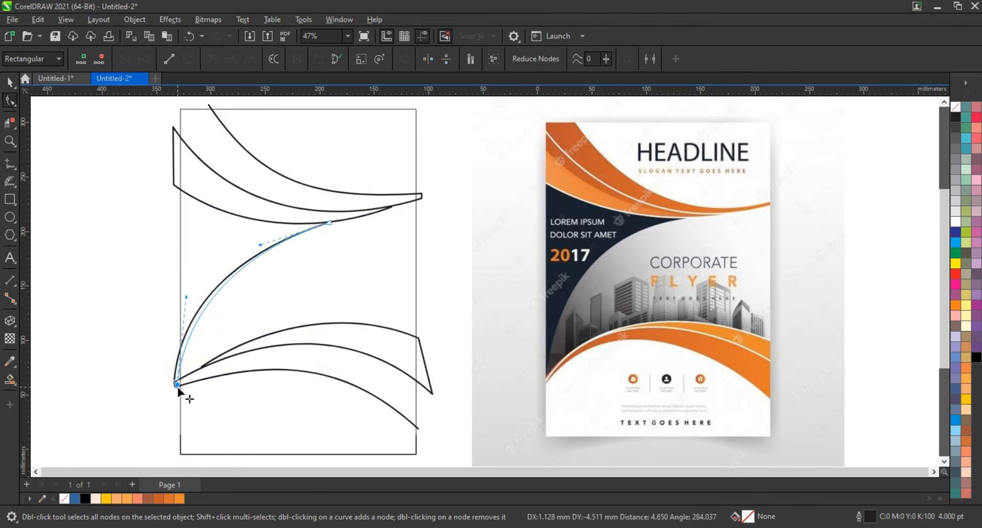
Slide the connecting curve's upper end farther right and align it precisely with the upper wave's bottom edge.
{"action": "left_click", "coordinate": [334, 226]}
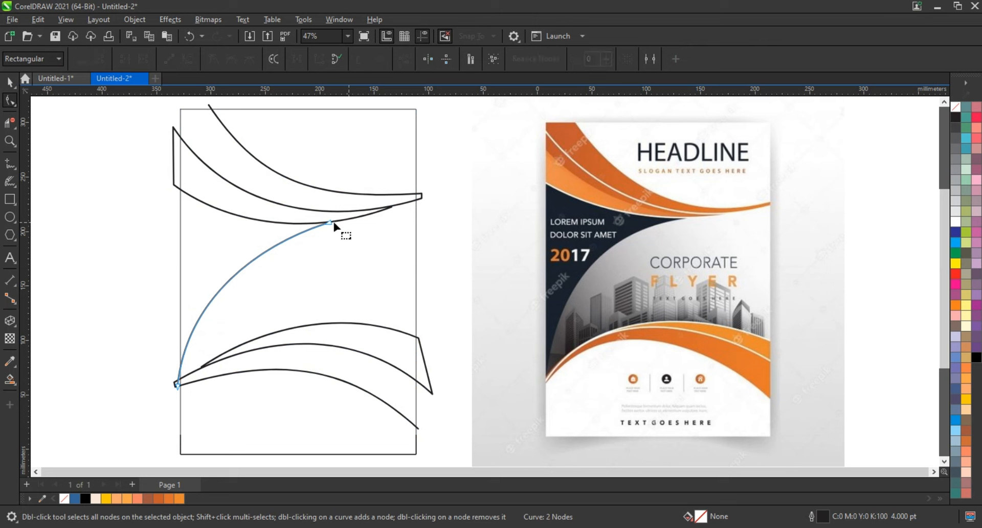
{"action": "left_click_drag", "start_coordinate": [334, 226], "coordinate": [345, 224]}
{"action": "key", "text": "z"}
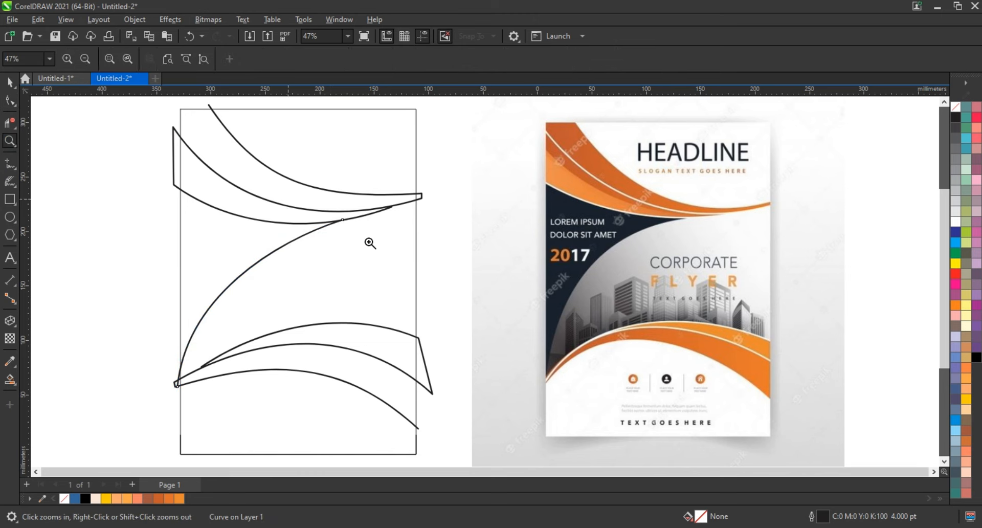
{"action": "left_click_drag", "start_coordinate": [279, 202], "coordinate": [407, 251]}
{"action": "left_click", "coordinate": [10, 101]}
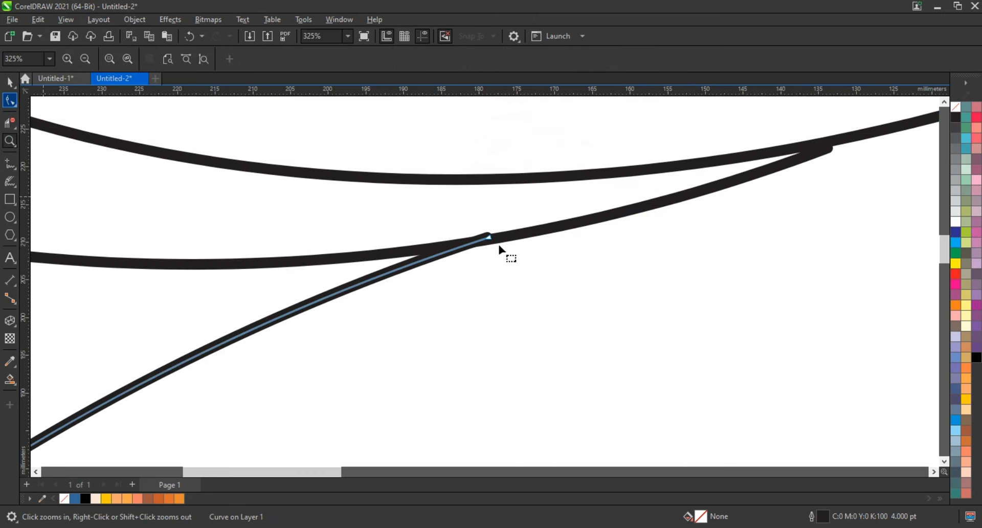
{"action": "left_click", "coordinate": [499, 247]}
{"action": "scroll", "coordinate": [402, 327], "scroll_direction": "down", "scroll_amount": 1}
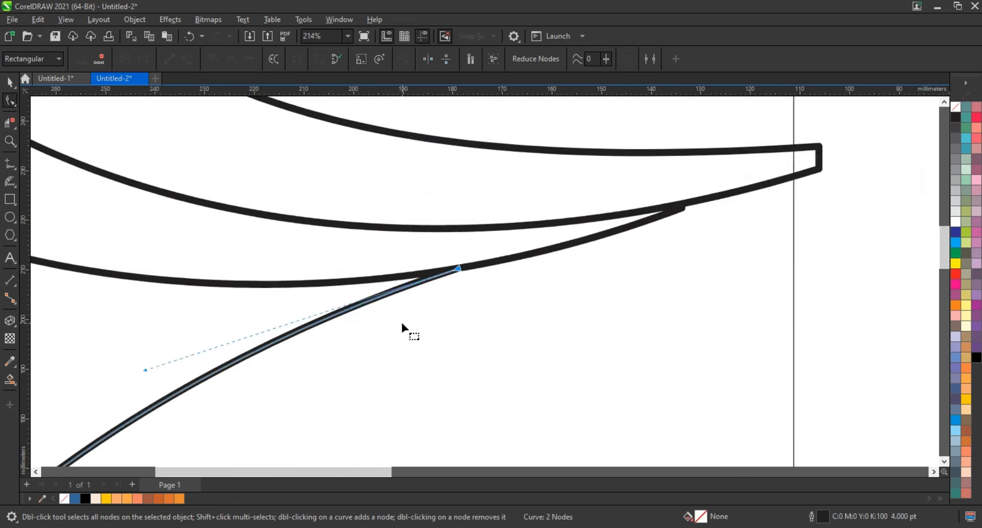
{"action": "scroll", "coordinate": [402, 327], "scroll_direction": "down", "scroll_amount": 5}
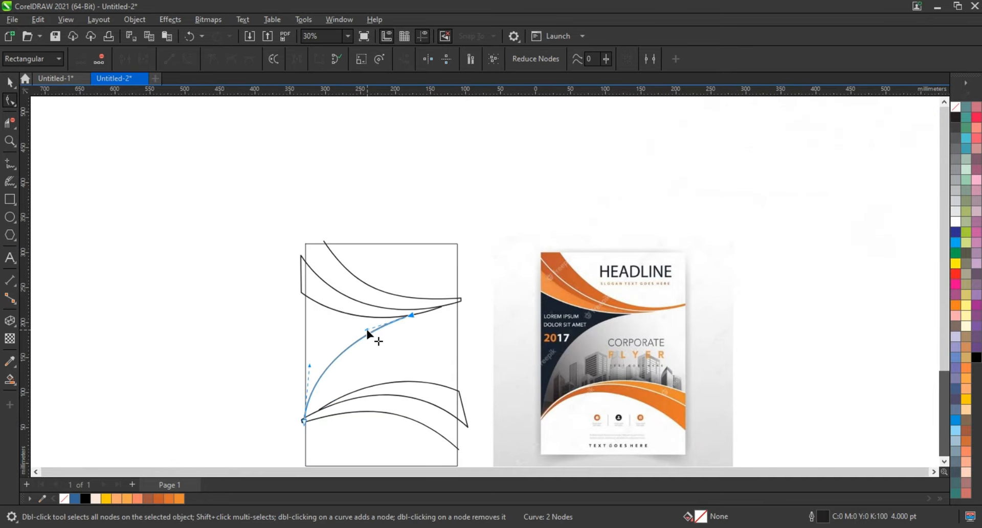
Convert the outline of the connecting curve to an object.
{"action": "key", "text": "space"}
{"action": "key", "text": "F4"}
{"action": "left_click", "coordinate": [135, 19]}
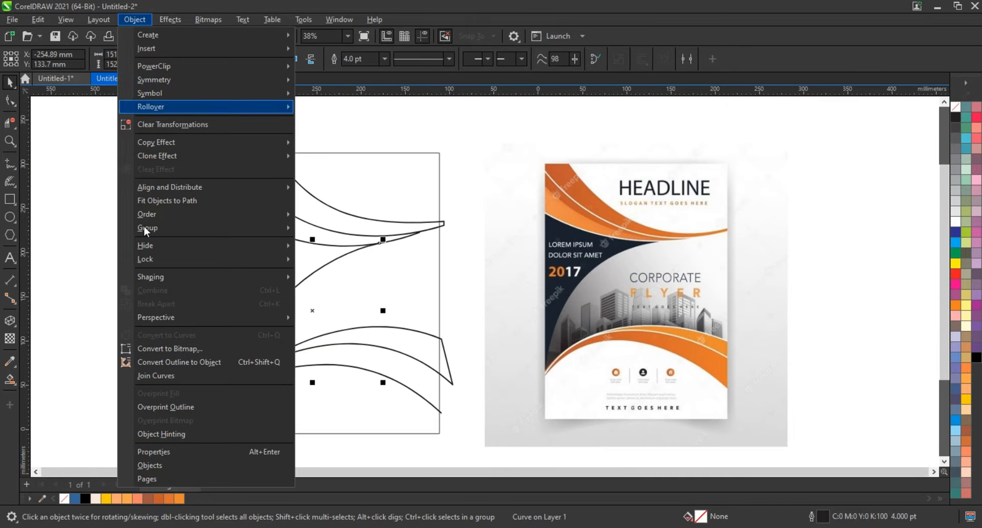
{"action": "left_click", "coordinate": [173, 364]}
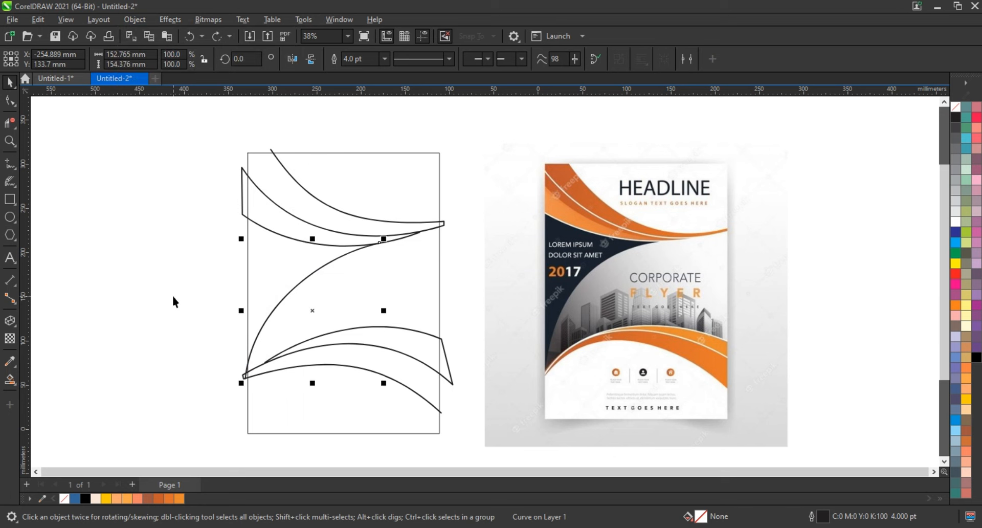
{"action": "left_click", "coordinate": [172, 294]}
Smart-fill the two upper wave bands, the left side area and both lower wave bands with blue and a 0.5 pt black outline.
{"action": "left_click", "coordinate": [10, 379]}
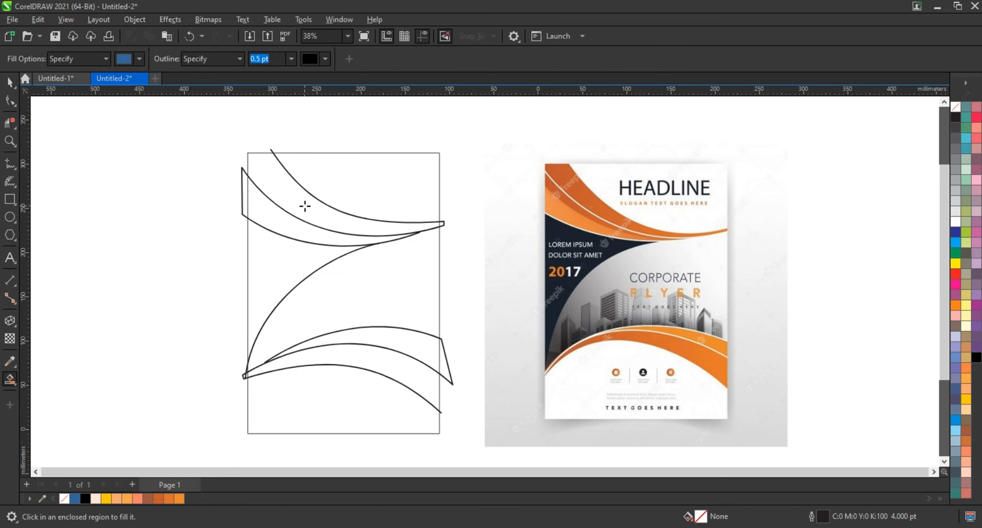
{"action": "left_click", "coordinate": [301, 211]}
{"action": "left_click", "coordinate": [286, 222]}
{"action": "left_click", "coordinate": [281, 254]}
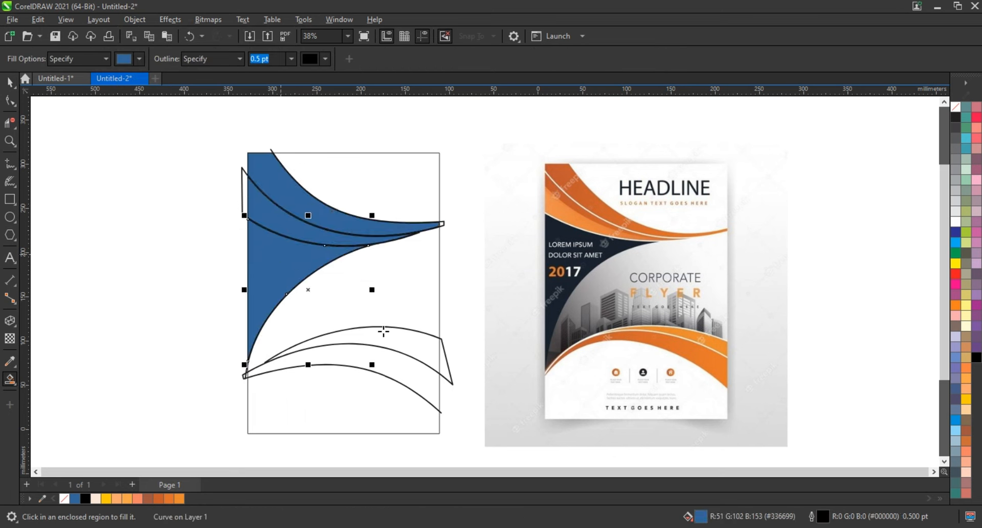
{"action": "left_click", "coordinate": [380, 332]}
{"action": "left_click", "coordinate": [383, 354]}
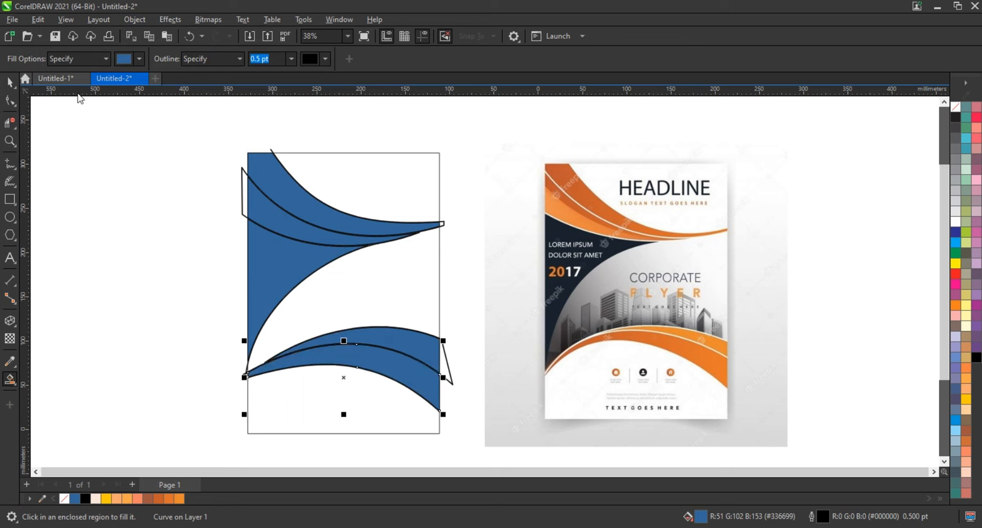
Delete the original wave outlines and the connecting curve, leaving only the filled shapes.
{"action": "left_click", "coordinate": [10, 82]}
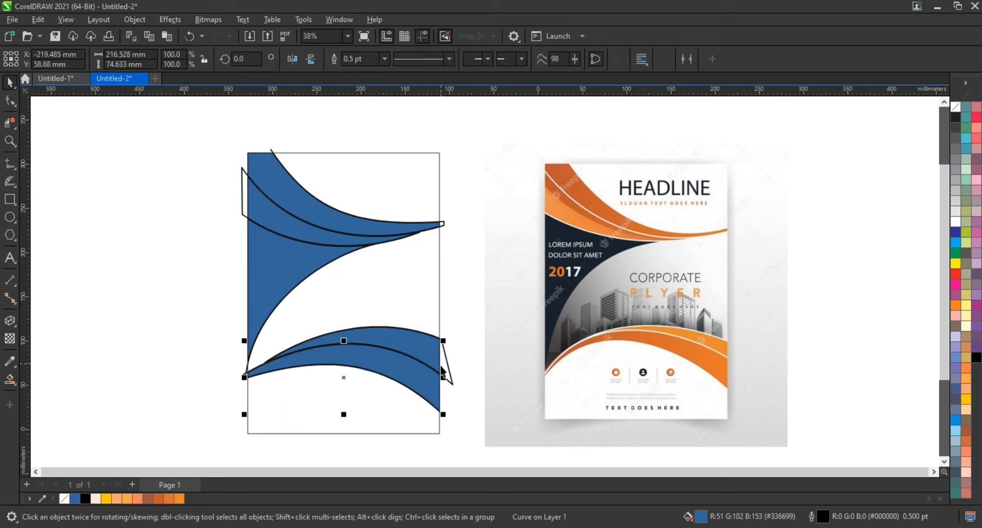
{"action": "left_click", "coordinate": [443, 373]}
{"action": "key", "text": "Delete"}
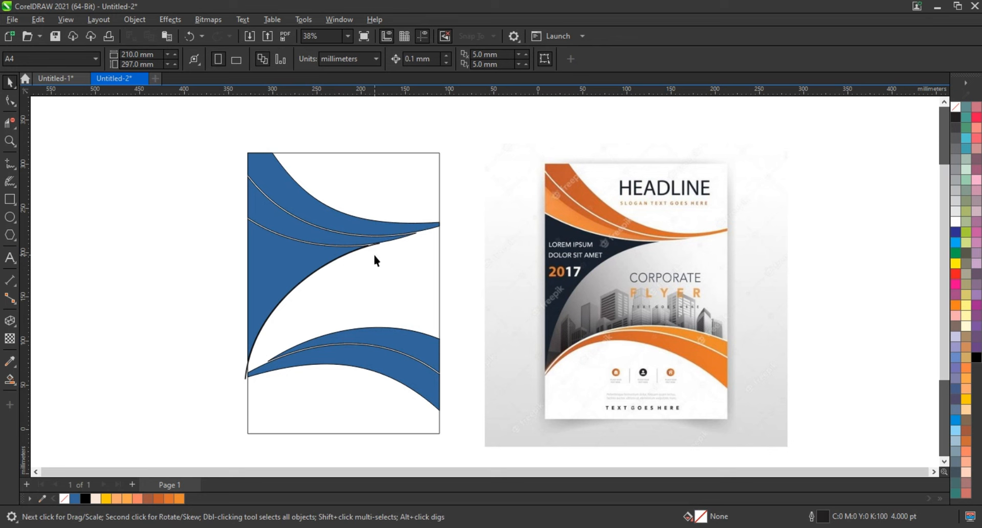
{"action": "left_click", "coordinate": [379, 244]}
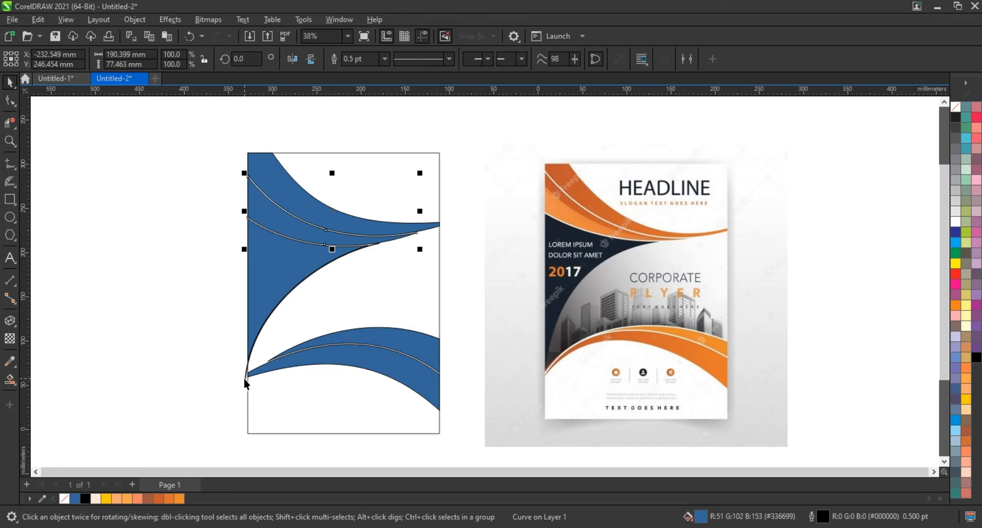
{"action": "left_click", "coordinate": [192, 352]}
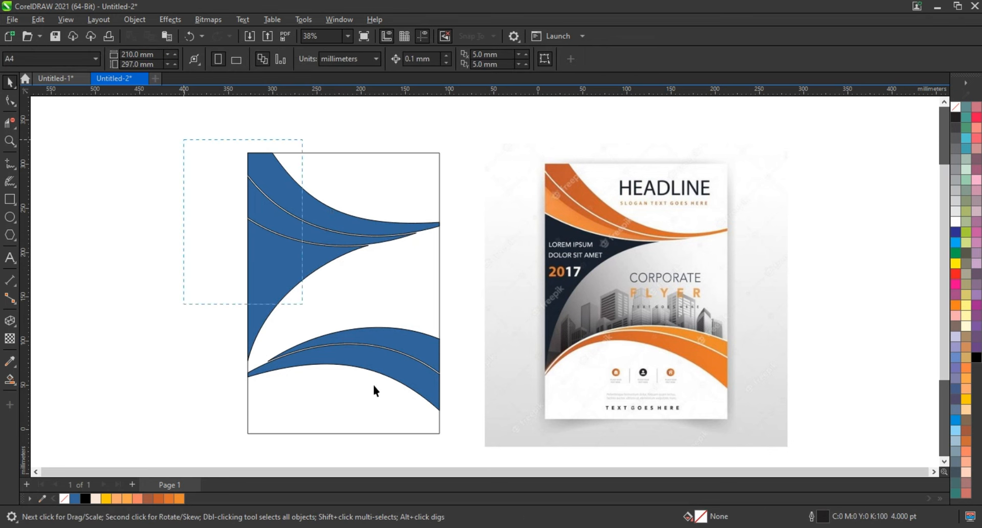
Remove the outlines from all the blue filled shapes.
{"action": "left_click_drag", "start_coordinate": [374, 386], "coordinate": [458, 427]}
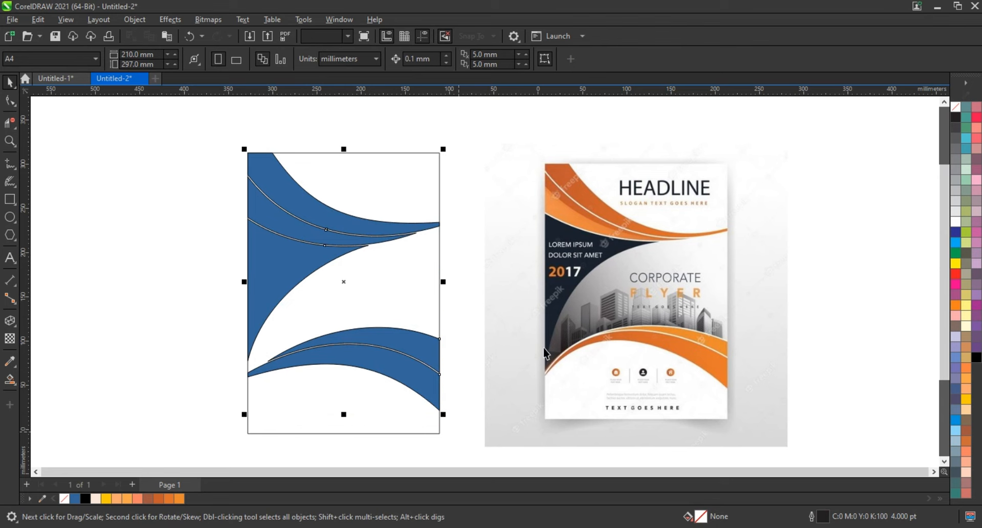
{"action": "right_click", "coordinate": [962, 109]}
{"action": "left_click", "coordinate": [952, 117]}
{"action": "left_click", "coordinate": [79, 327]}
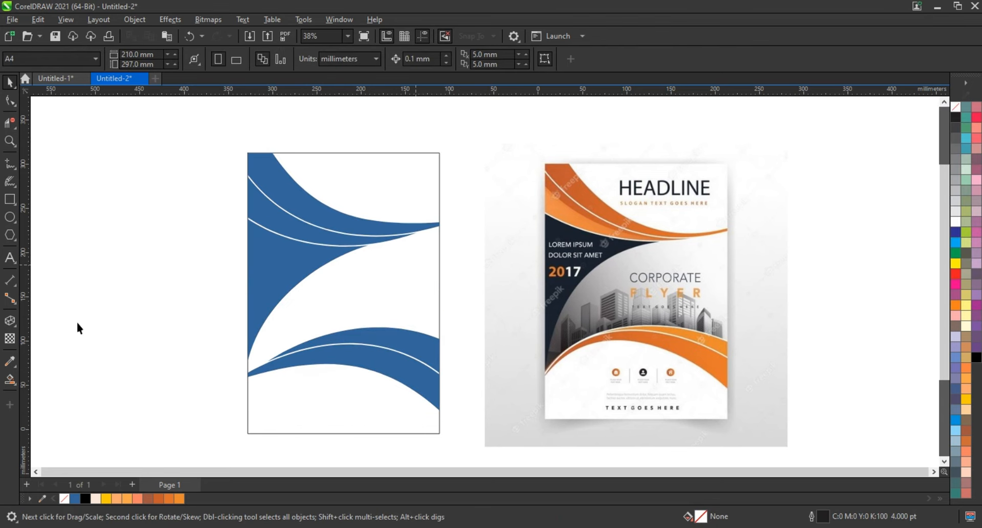
Fill the topmost wave band and the lowest wave band with Ruby Red.
{"action": "left_click", "coordinate": [302, 212]}
{"action": "left_click", "coordinate": [152, 498]}
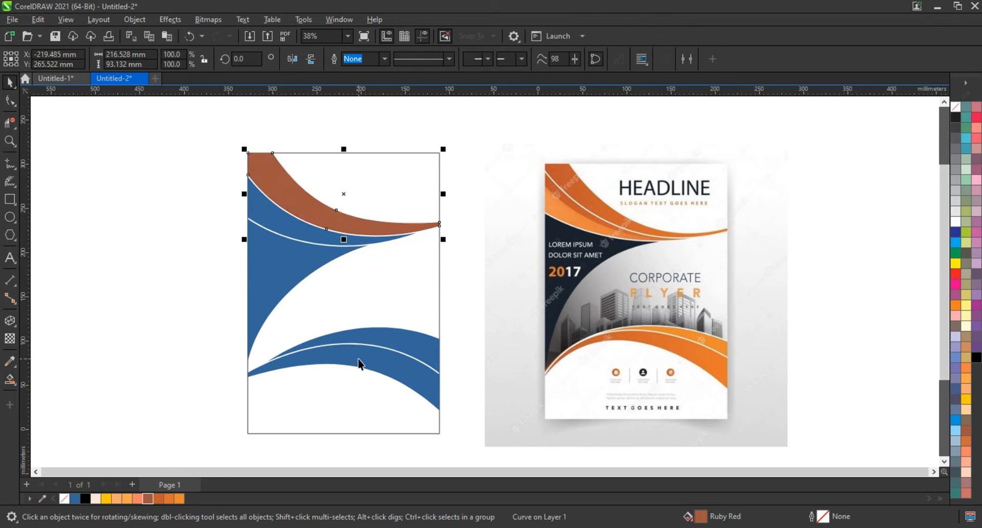
{"action": "left_click", "coordinate": [359, 361]}
{"action": "left_click", "coordinate": [148, 498]}
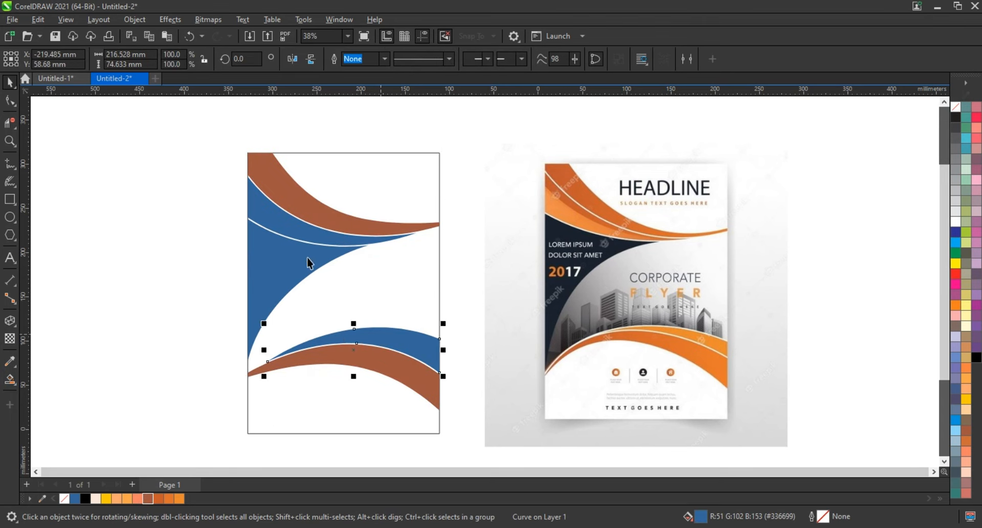
Fill the second upper band and the upper band of the lower wave with light orange.
{"action": "left_click", "coordinate": [301, 234]}
{"action": "left_click", "coordinate": [169, 498]}
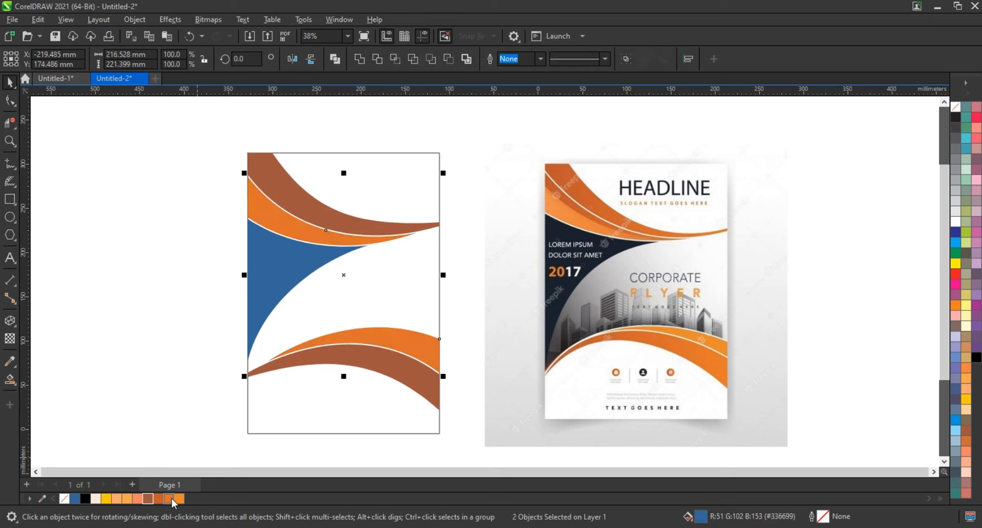
{"action": "left_click", "coordinate": [180, 499]}
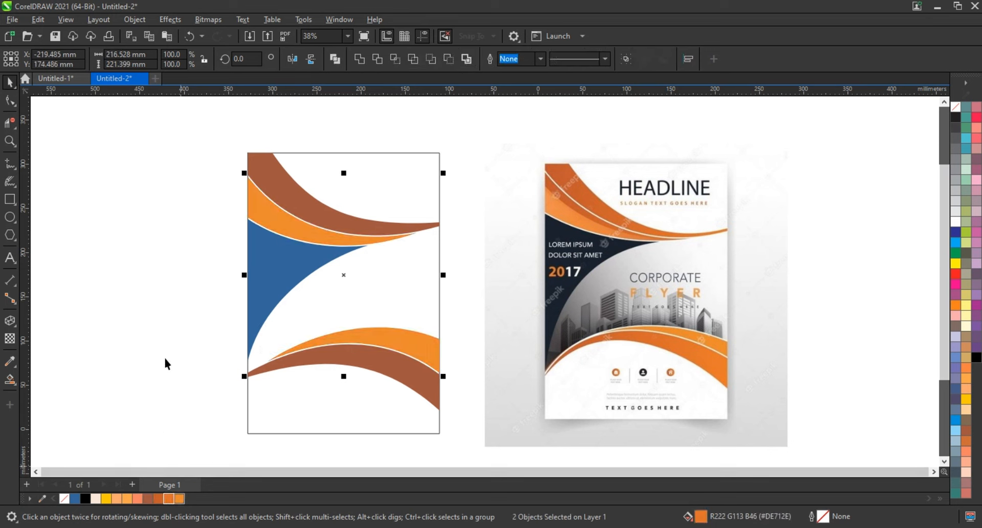
Sample the dark navy from the reference flyer and apply it to the blue shape on the page's left side.
{"action": "left_click", "coordinate": [250, 285]}
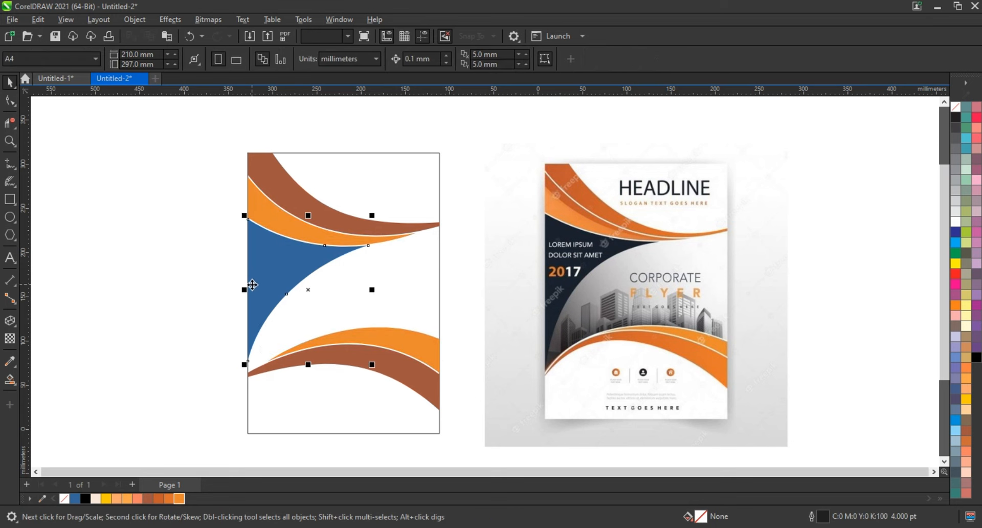
{"action": "left_click", "coordinate": [10, 361]}
{"action": "left_click", "coordinate": [589, 261]}
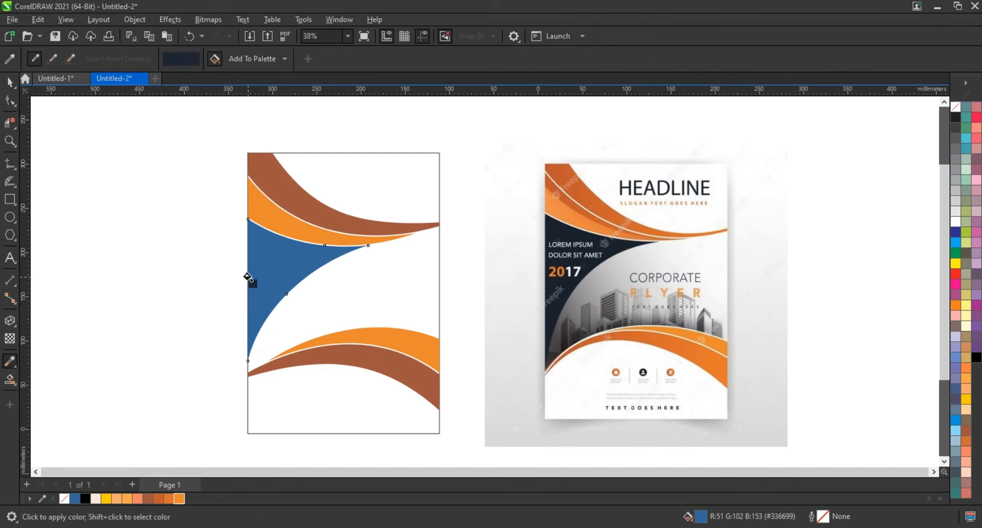
{"action": "left_click", "coordinate": [248, 277]}
Select all five coloured shapes, clear their outlines, and leave nothing selected.
{"action": "left_click", "coordinate": [10, 82]}
{"action": "left_click_drag", "start_coordinate": [181, 129], "coordinate": [465, 420]}
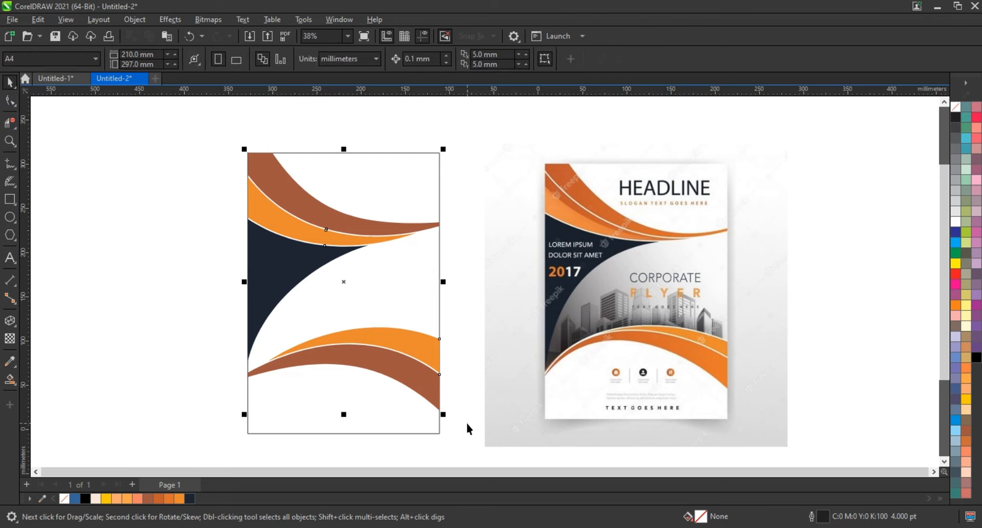
{"action": "right_click", "coordinate": [955, 109]}
{"action": "left_click", "coordinate": [943, 120]}
{"action": "left_click", "coordinate": [486, 290]}
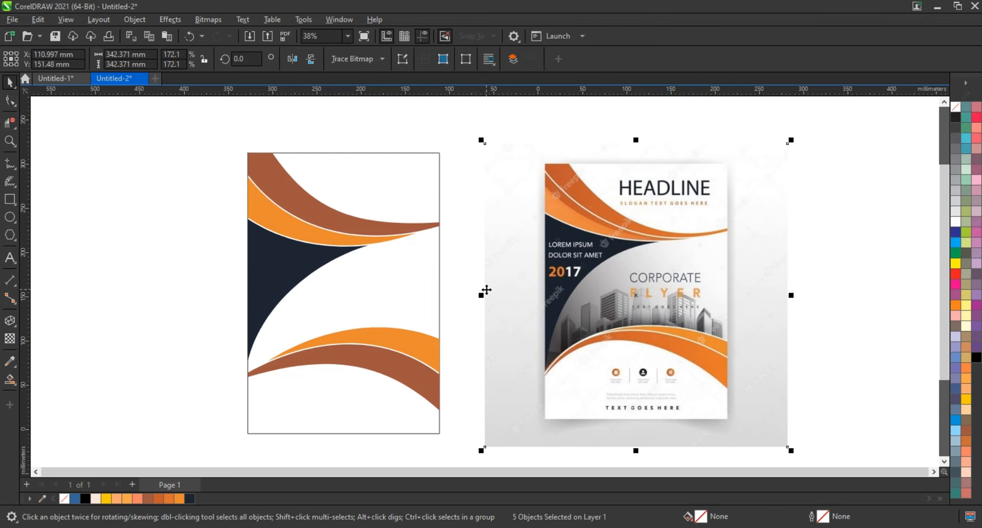
{"action": "left_click", "coordinate": [186, 267]}
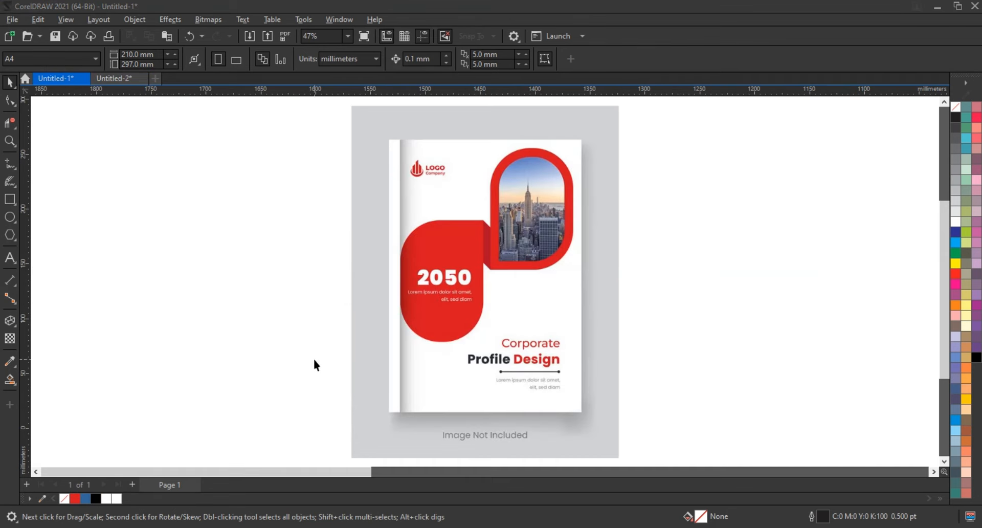
In the Untitled-1 document, draw a cover frame rectangle about 198 × 295 mm to the left of the red profile reference.
{"action": "left_click", "coordinate": [36, 473]}
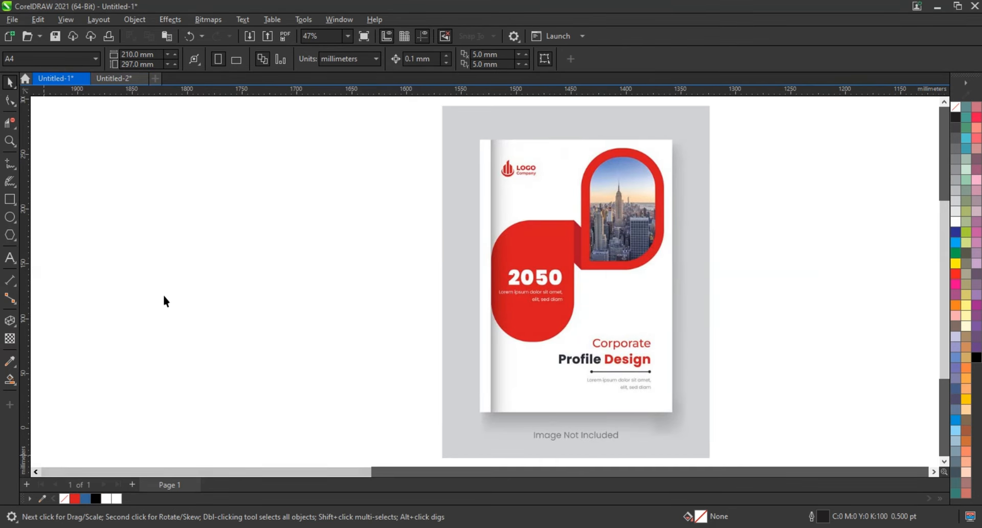
{"action": "left_click", "coordinate": [10, 199]}
{"action": "left_click_drag", "start_coordinate": [132, 111], "coordinate": [349, 435]}
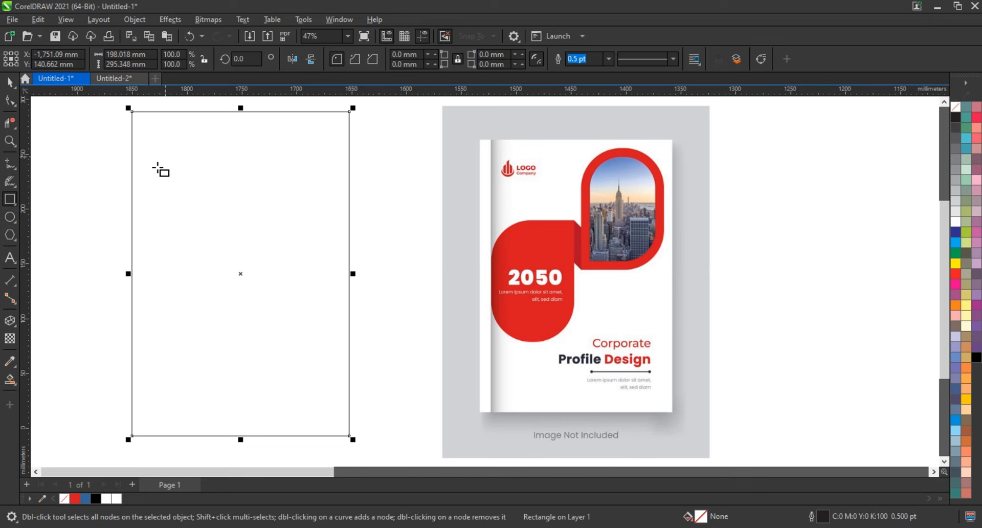
Draw a rectangle about 84 × 124 mm inside the frame and round every corner except the upper right to about 42 mm.
{"action": "left_click_drag", "start_coordinate": [157, 215], "coordinate": [251, 351]}
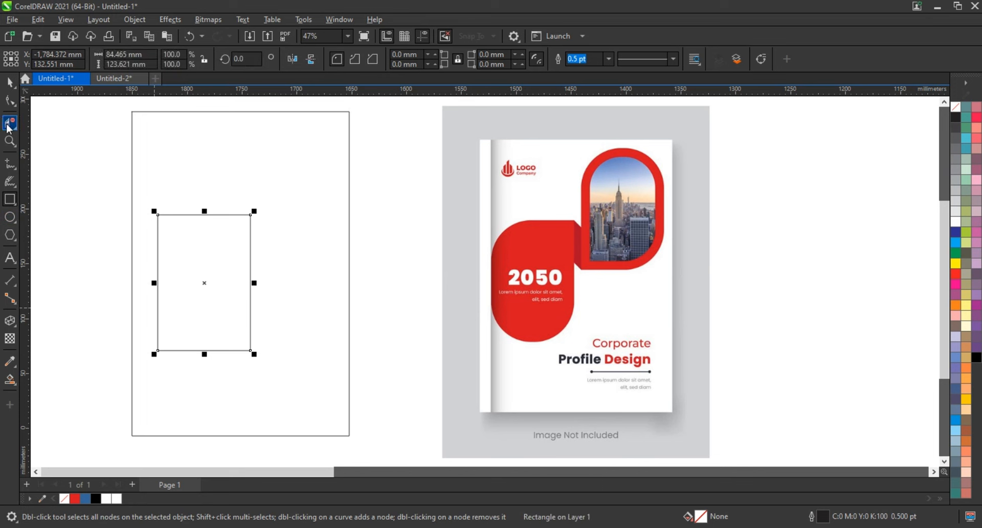
{"action": "left_click", "coordinate": [10, 101]}
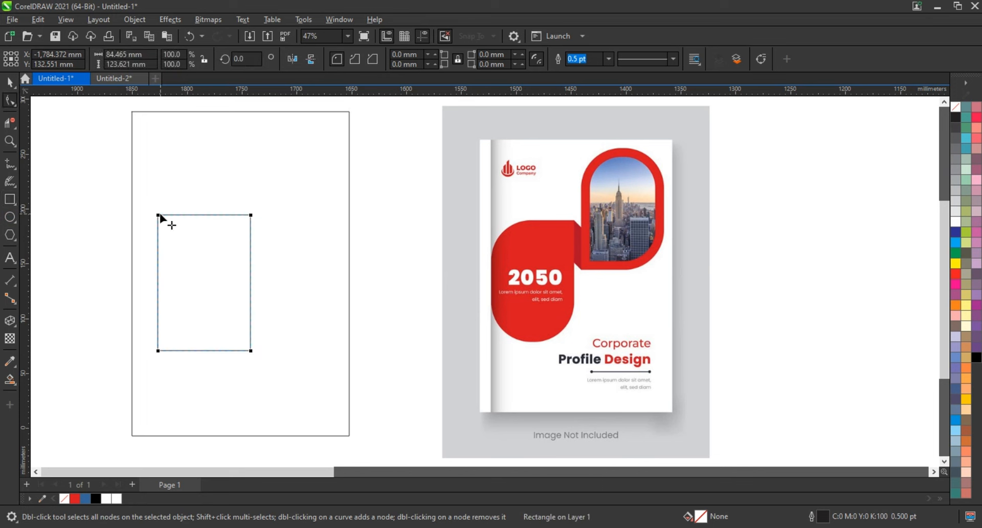
{"action": "left_click_drag", "start_coordinate": [152, 249], "coordinate": [149, 285]}
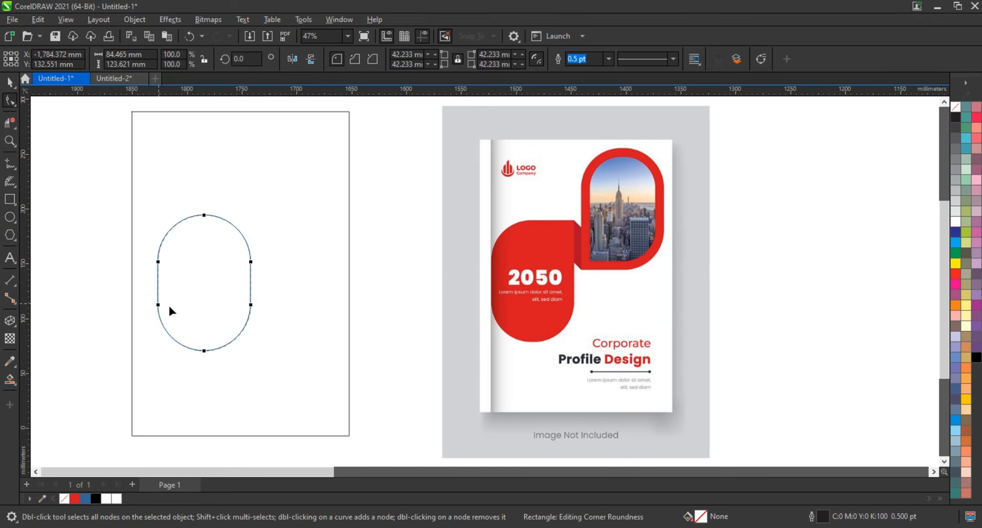
{"action": "left_click_drag", "start_coordinate": [252, 262], "coordinate": [253, 223]}
{"action": "left_click_drag", "start_coordinate": [259, 191], "coordinate": [260, 191]}
{"action": "left_click", "coordinate": [8, 83]}
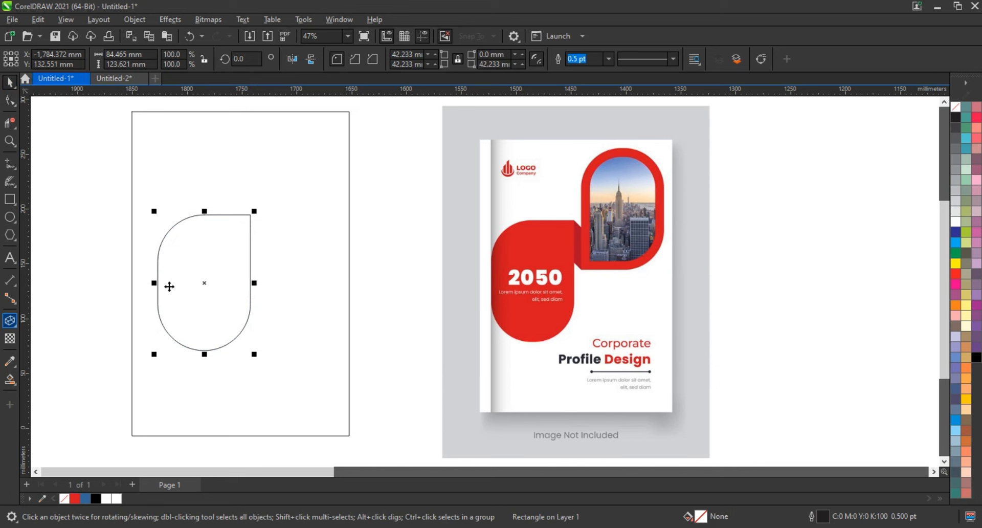
{"action": "left_click_drag", "start_coordinate": [157, 284], "coordinate": [307, 285]}
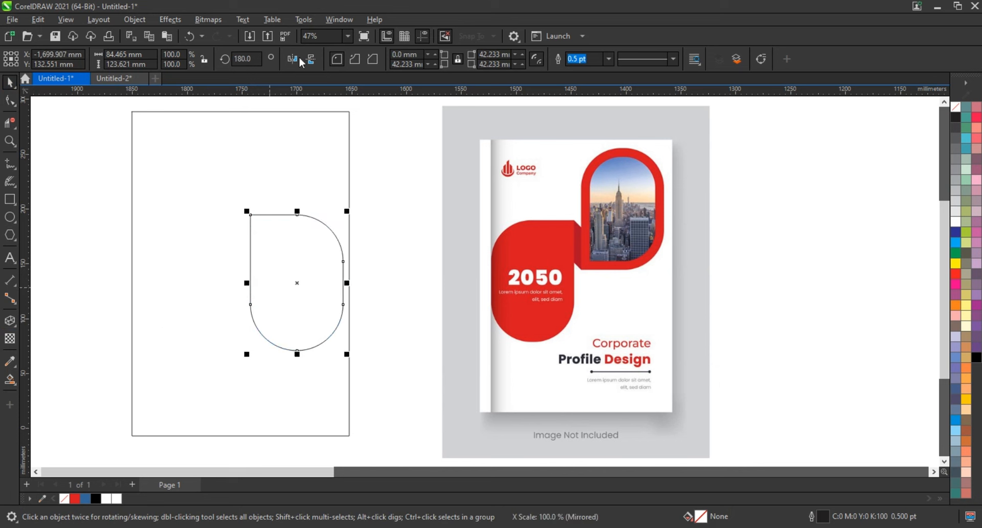
{"action": "key", "text": "ctrl+z"}
{"action": "left_click", "coordinate": [97, 236]}
Create a horizontally mirrored copy of the rounded shape directly against its right edge.
{"action": "left_click", "coordinate": [176, 304]}
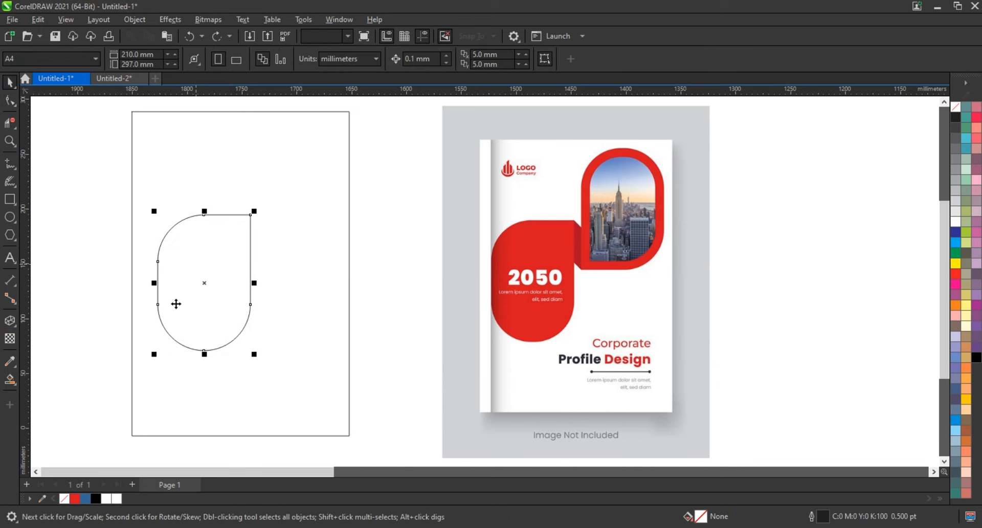
{"action": "left_click_drag", "start_coordinate": [157, 286], "coordinate": [267, 285]}
{"action": "right_click", "coordinate": [268, 285]}
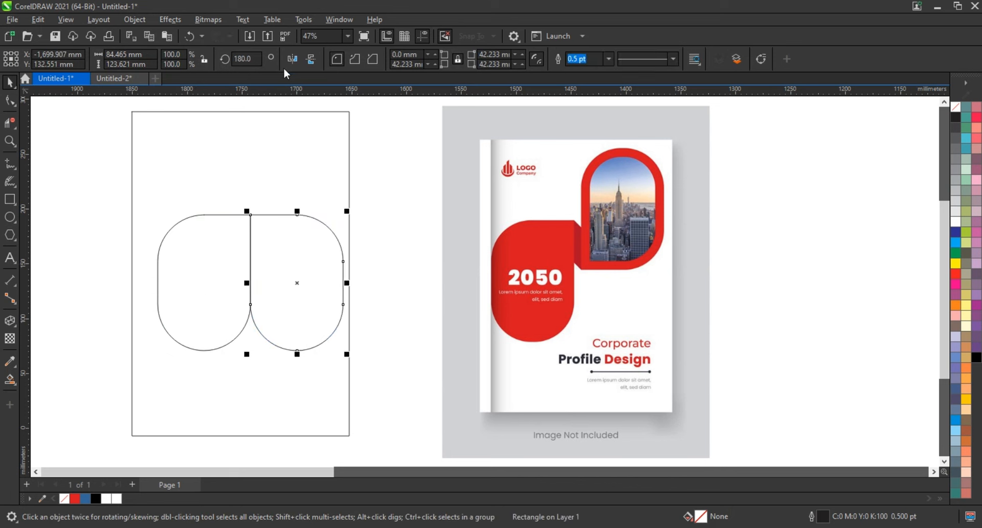
Mirror the right-hand rounded shape vertically and move it up into the frame's upper right area.
{"action": "left_click", "coordinate": [292, 61]}
{"action": "key", "text": "ctrl+z"}
{"action": "left_click", "coordinate": [315, 61]}
{"action": "left_click_drag", "start_coordinate": [295, 280], "coordinate": [294, 197]}
Move both rounded shapes slightly left and down, and shift the upper one right to leave a gap of about 8 mm.
{"action": "left_click_drag", "start_coordinate": [378, 125], "coordinate": [142, 384]}
{"action": "left_click_drag", "start_coordinate": [263, 239], "coordinate": [245, 250]}
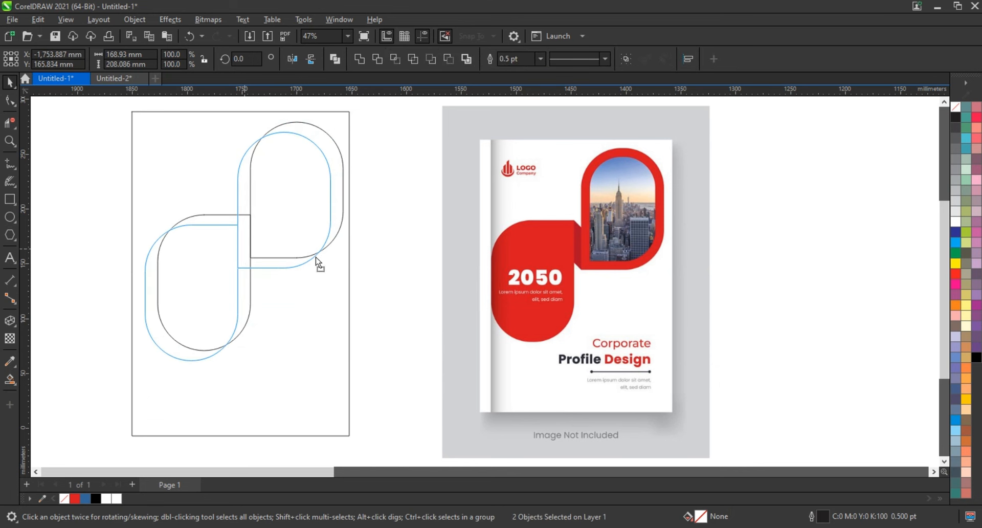
{"action": "left_click_drag", "start_coordinate": [318, 263], "coordinate": [315, 245]}
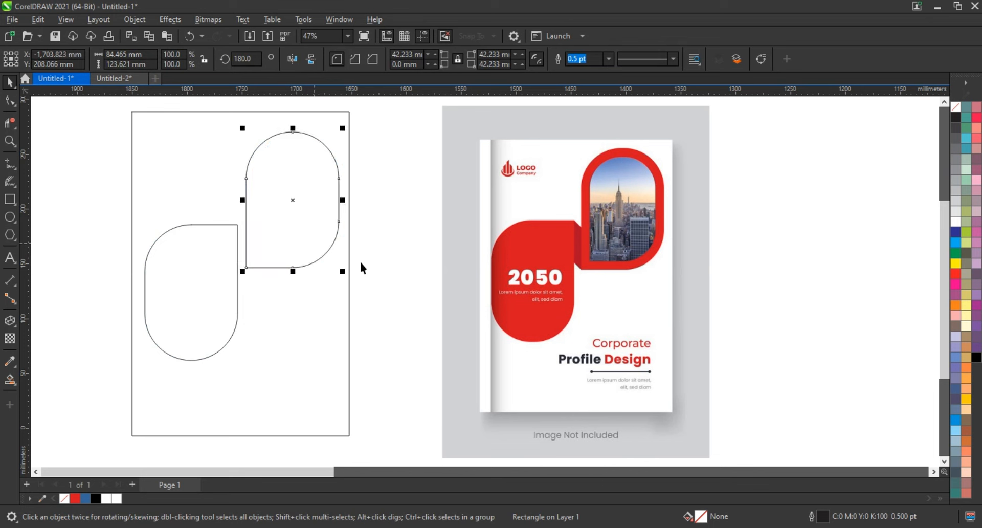
Add an inward contour with an offset of about 7.3 mm to the upper rounded shape and break the contour apart.
{"action": "left_click", "coordinate": [16, 331]}
{"action": "left_click", "coordinate": [67, 336]}
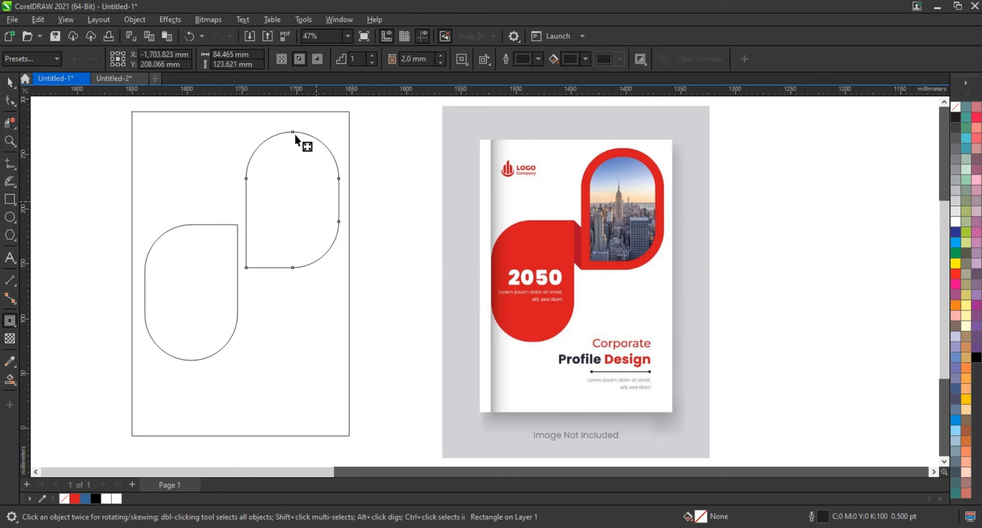
{"action": "left_click_drag", "start_coordinate": [295, 134], "coordinate": [297, 145]}
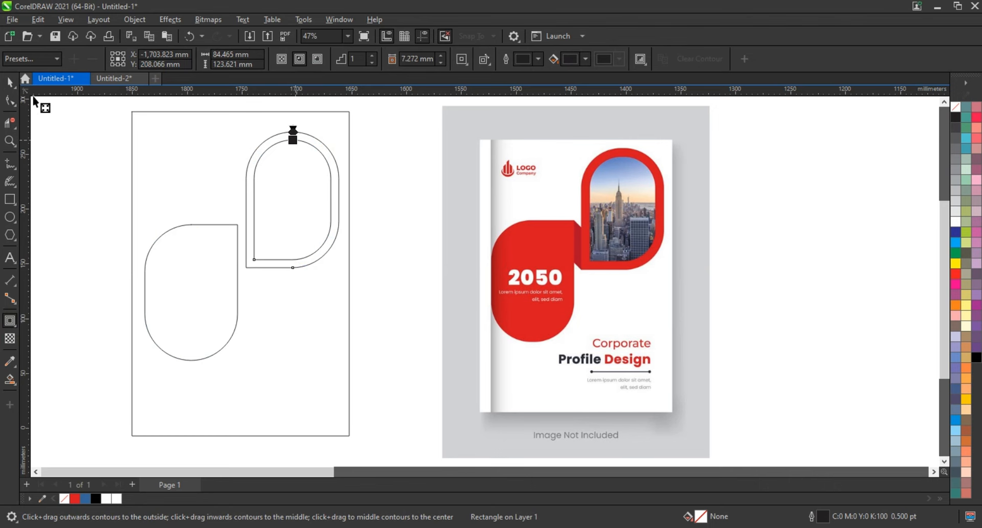
{"action": "left_click", "coordinate": [10, 82]}
{"action": "left_click", "coordinate": [135, 19]}
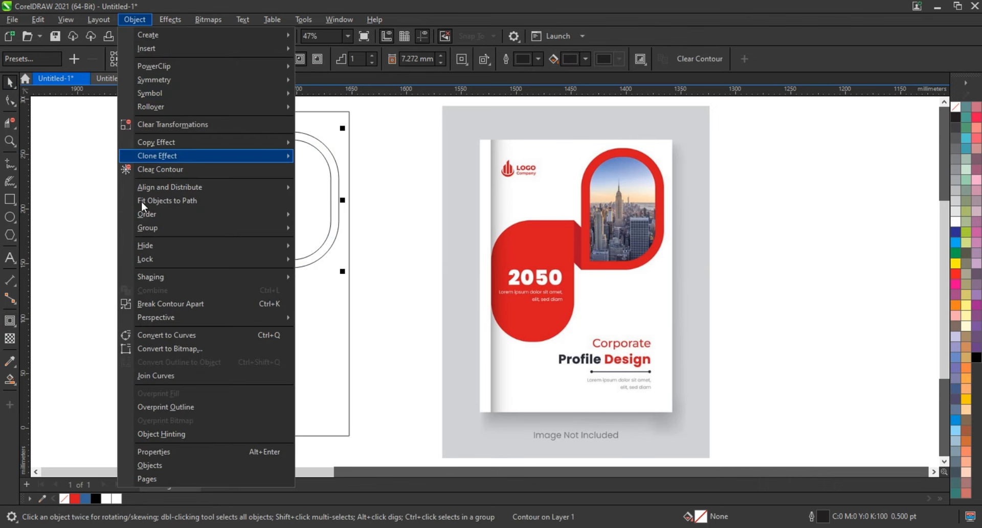
{"action": "left_click", "coordinate": [156, 304]}
{"action": "left_click", "coordinate": [114, 272]}
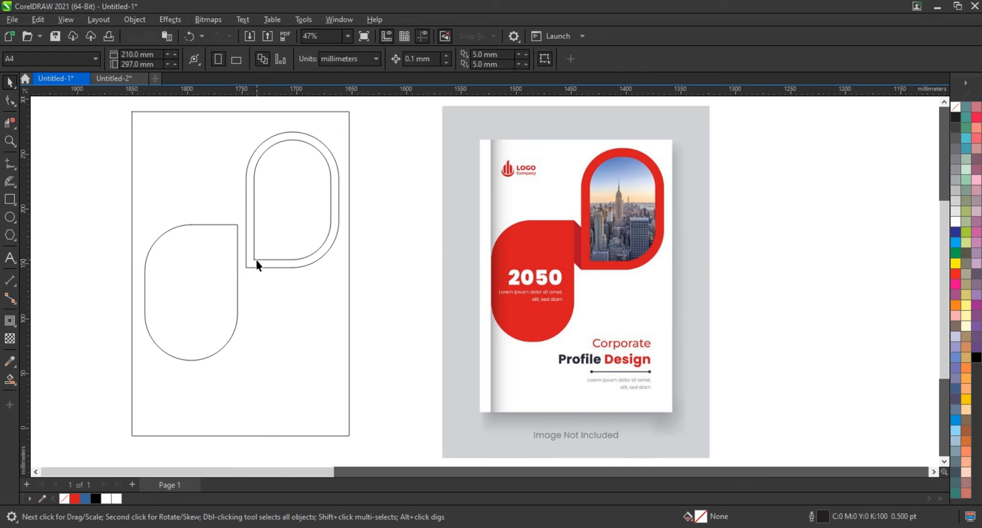
Fill the inner contour shape with light grey and both the outer upper shape and the lower rounded shape with red.
{"action": "left_click", "coordinate": [256, 258]}
{"action": "left_click_drag", "start_coordinate": [955, 211], "coordinate": [292, 254]}
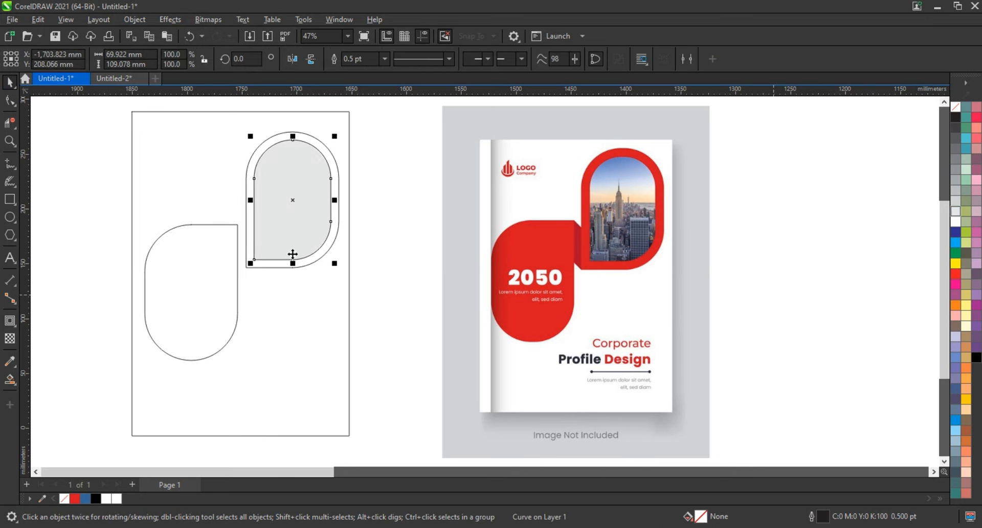
{"action": "left_click", "coordinate": [236, 266], "text": "shift"}
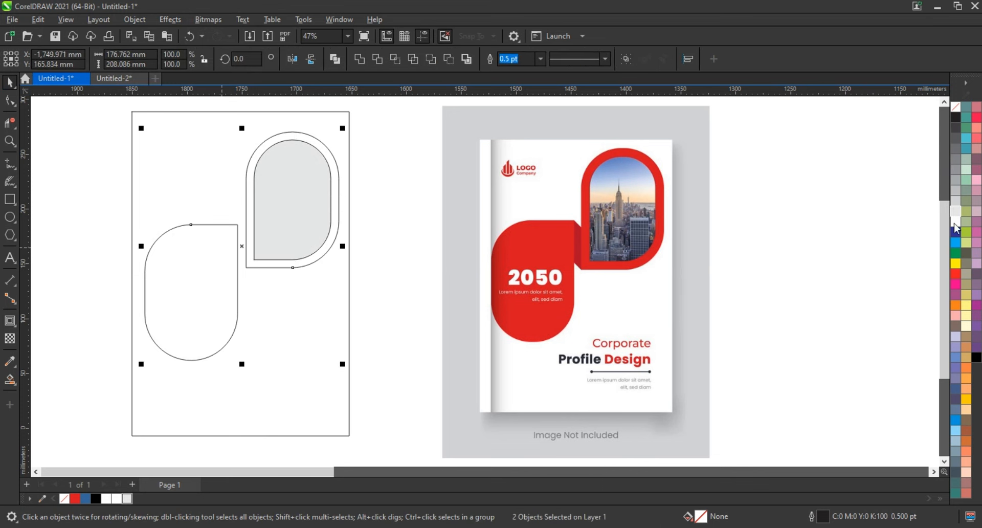
{"action": "left_click", "coordinate": [957, 274]}
{"action": "left_click", "coordinate": [790, 281]}
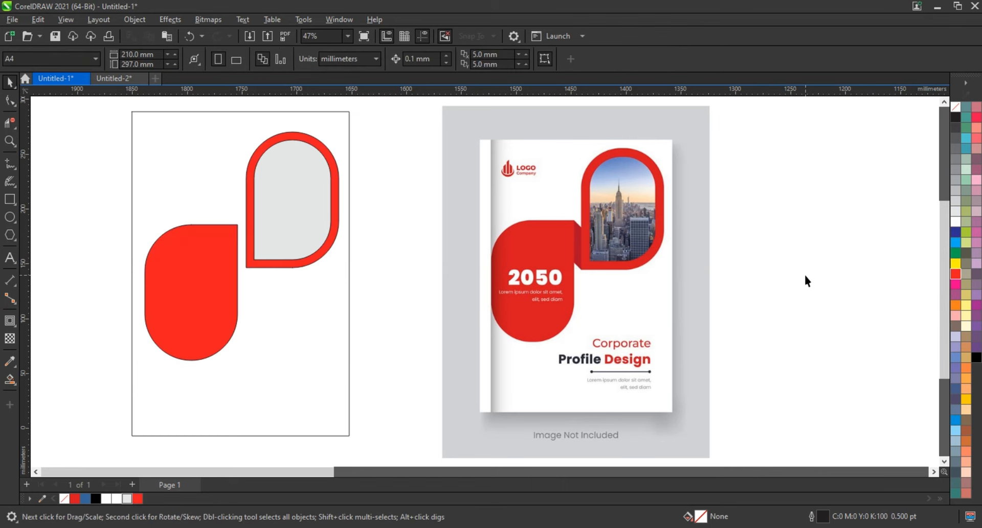
Draw a rectangle about 72 × 38 mm across the gap, its upper edge level with the top of the lower red shape.
{"action": "left_click", "coordinate": [10, 200]}
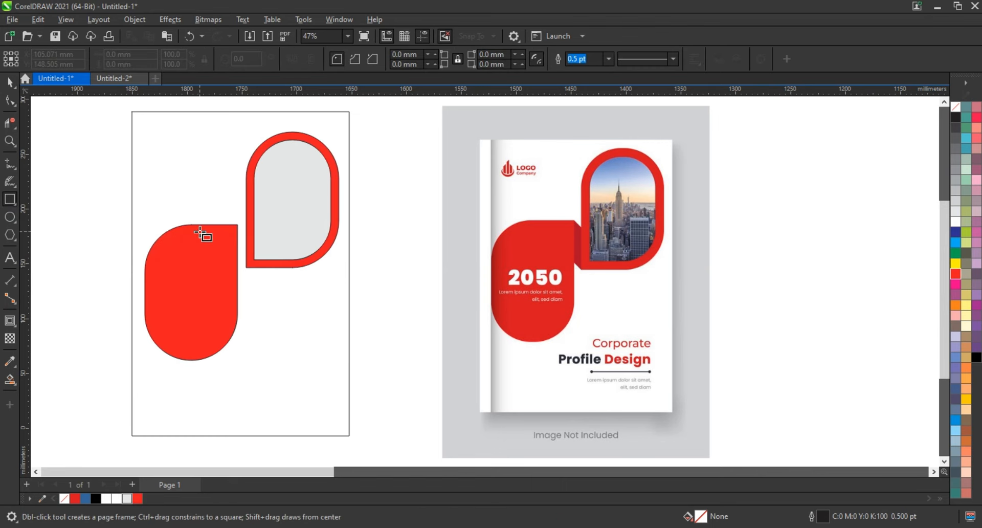
{"action": "left_click_drag", "start_coordinate": [199, 232], "coordinate": [279, 267]}
{"action": "left_click", "coordinate": [10, 85]}
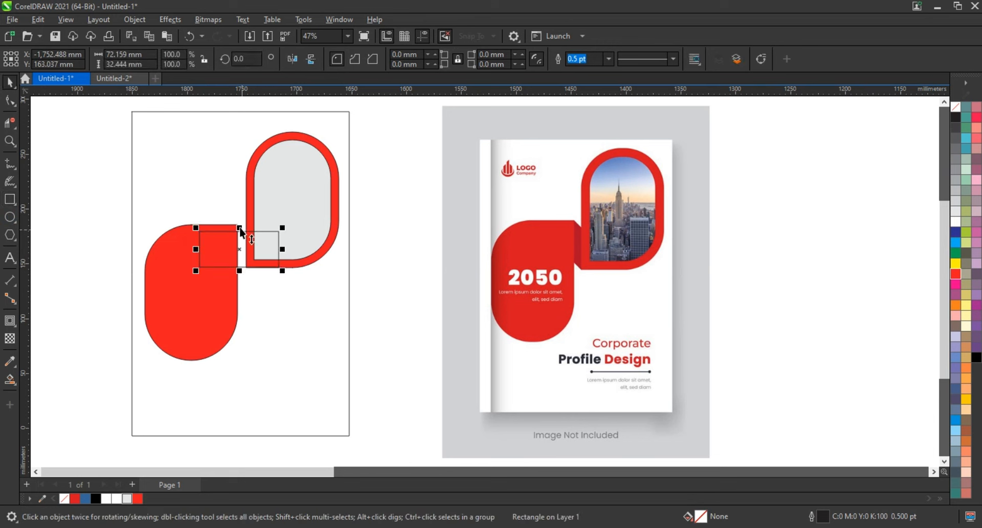
{"action": "left_click_drag", "start_coordinate": [240, 228], "coordinate": [240, 222]}
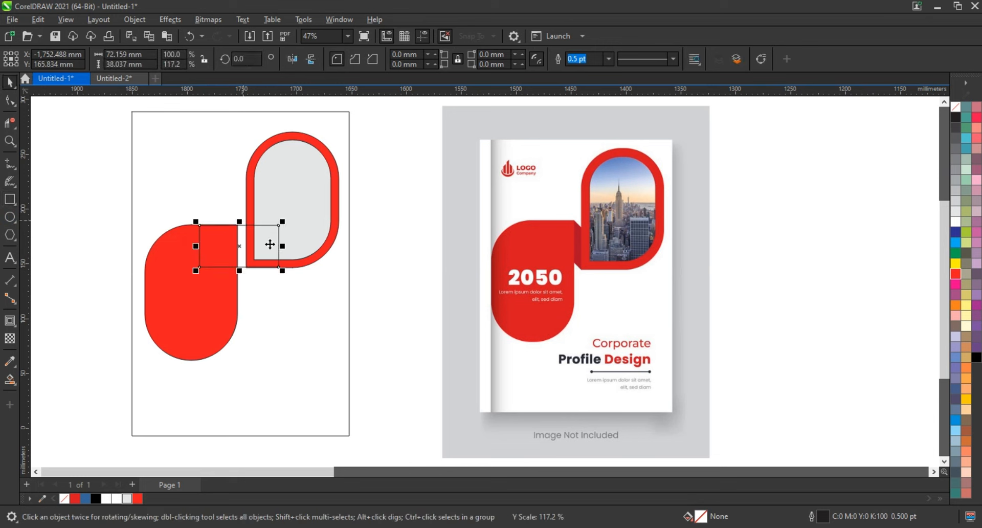
Skew the bridging rectangle so it slopes down to the right, and adjust the parallelogram's overall height to about 75 mm.
{"action": "left_click", "coordinate": [270, 244]}
{"action": "left_click_drag", "start_coordinate": [283, 246], "coordinate": [281, 269]}
{"action": "left_click", "coordinate": [252, 224]}
{"action": "left_click_drag", "start_coordinate": [242, 194], "coordinate": [241, 202]}
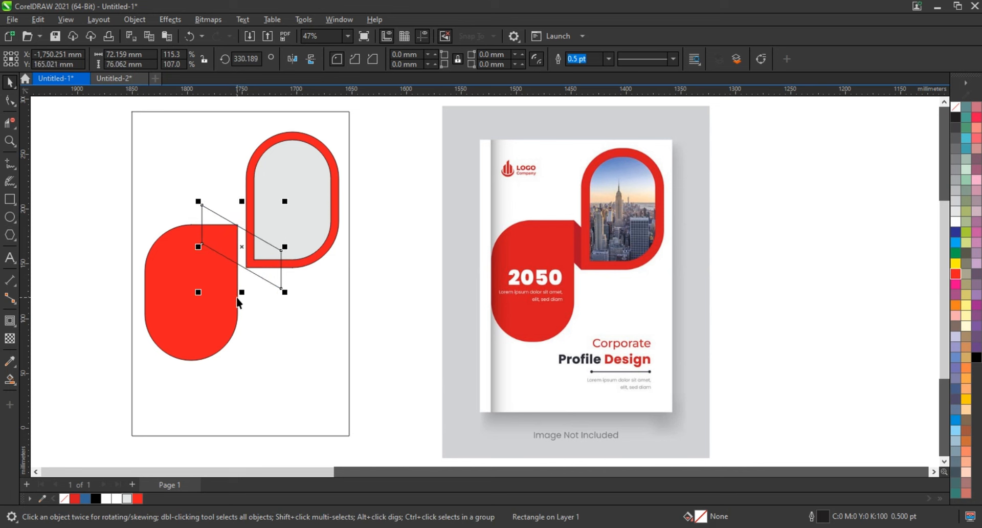
{"action": "left_click_drag", "start_coordinate": [243, 292], "coordinate": [244, 287]}
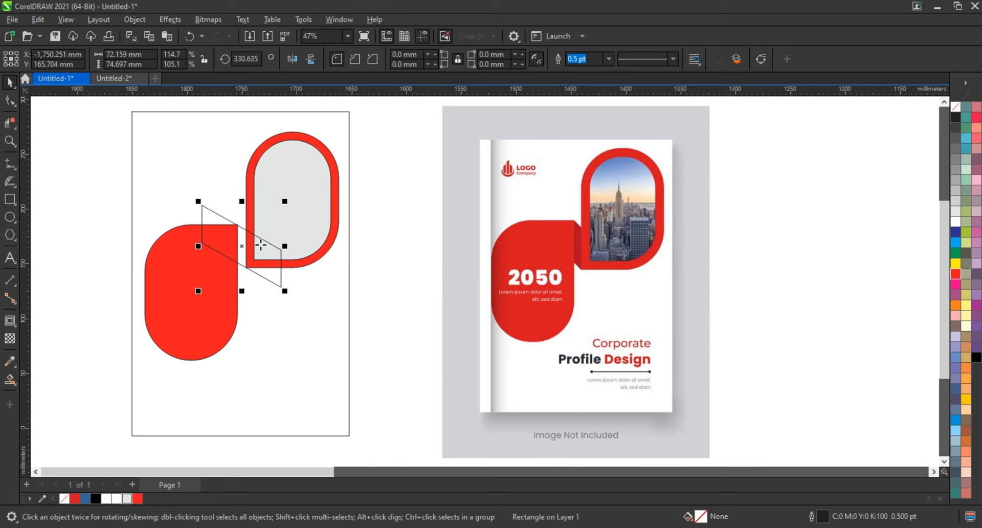
Create a connecting piece in the gap between the red shapes with Smart Fill, and delete the skewed rectangle.
{"action": "left_click", "coordinate": [243, 240]}
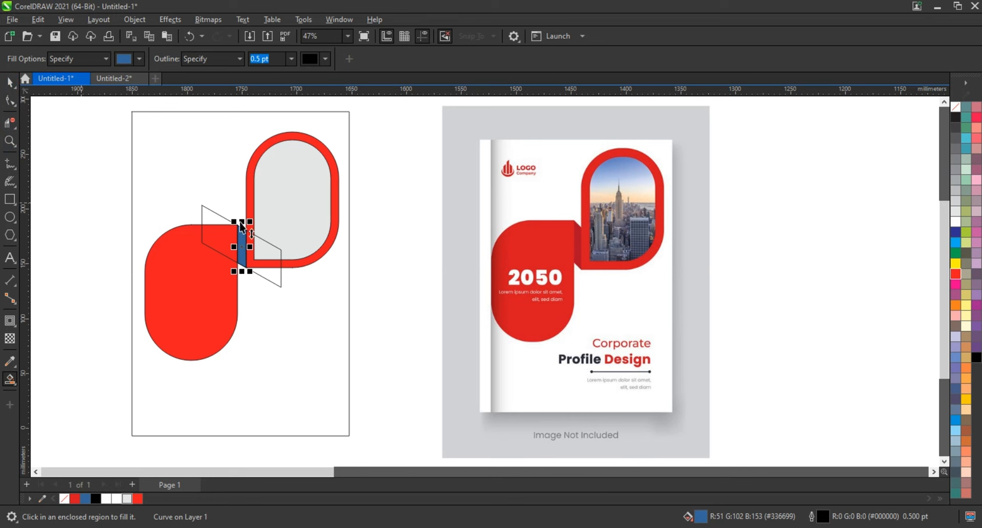
{"action": "key", "text": "space"}
{"action": "left_click", "coordinate": [211, 211]}
{"action": "key", "text": "Delete"}
Fill the connecting piece with a darker red (C10 M100 Y100 K10) and clear the outlines of all four shapes.
{"action": "left_click", "coordinate": [242, 239]}
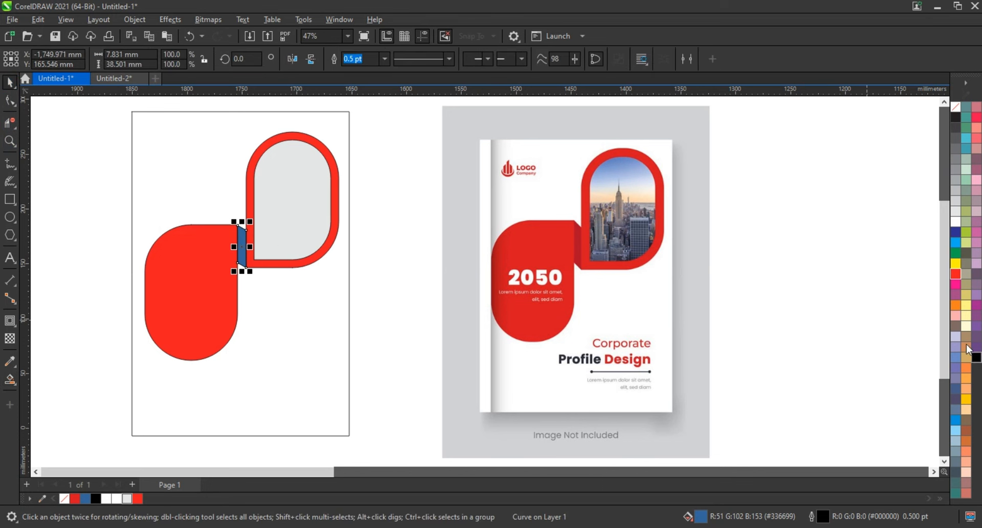
{"action": "left_click", "coordinate": [975, 361]}
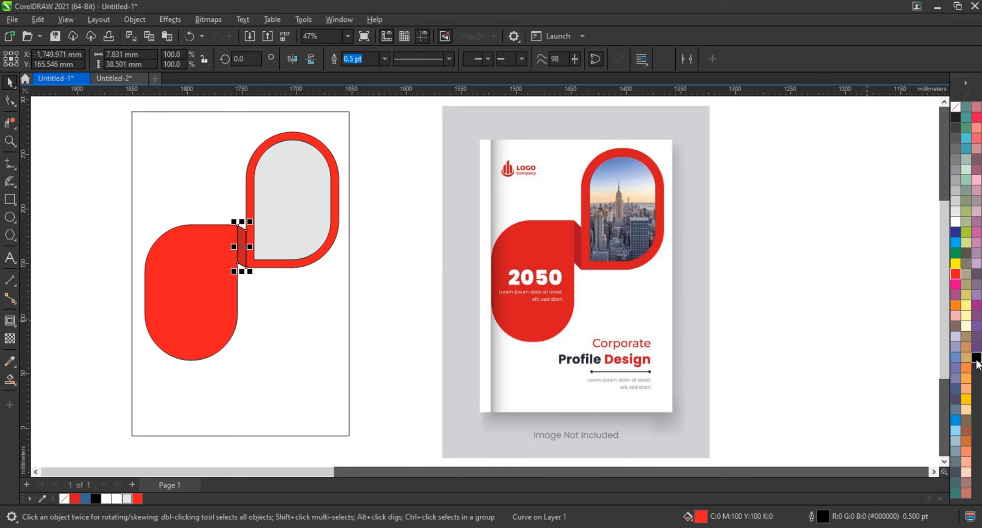
{"action": "left_click_drag", "start_coordinate": [108, 117], "coordinate": [356, 379]}
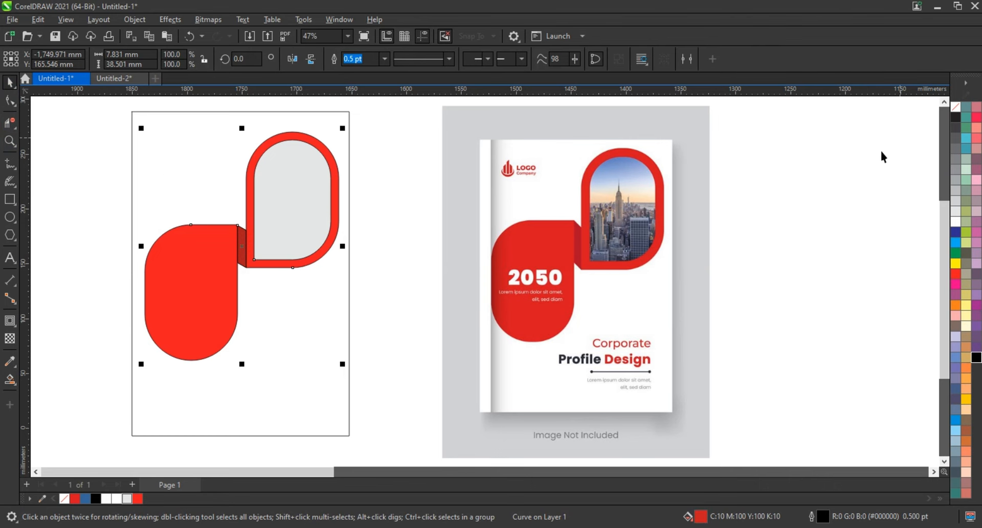
{"action": "right_click", "coordinate": [954, 109]}
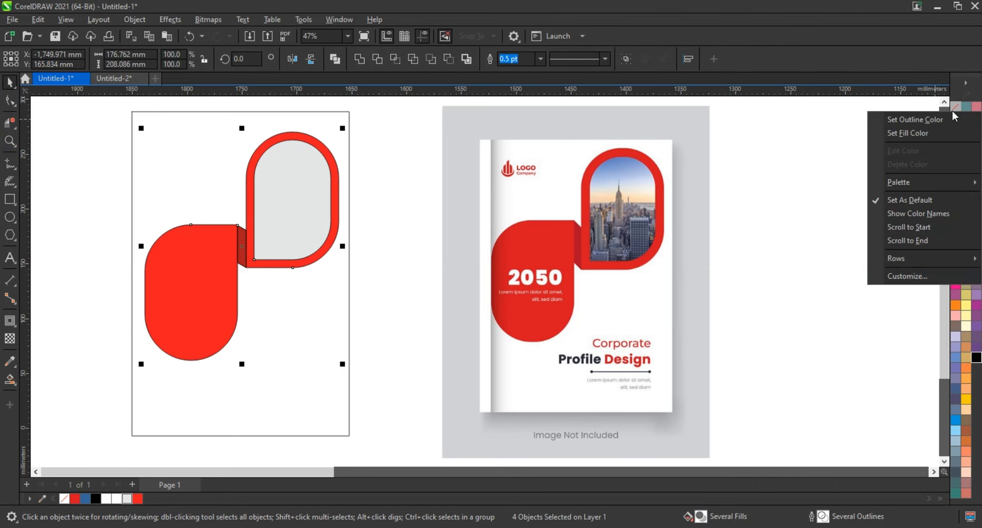
{"action": "left_click", "coordinate": [901, 120]}
{"action": "left_click", "coordinate": [814, 194]}
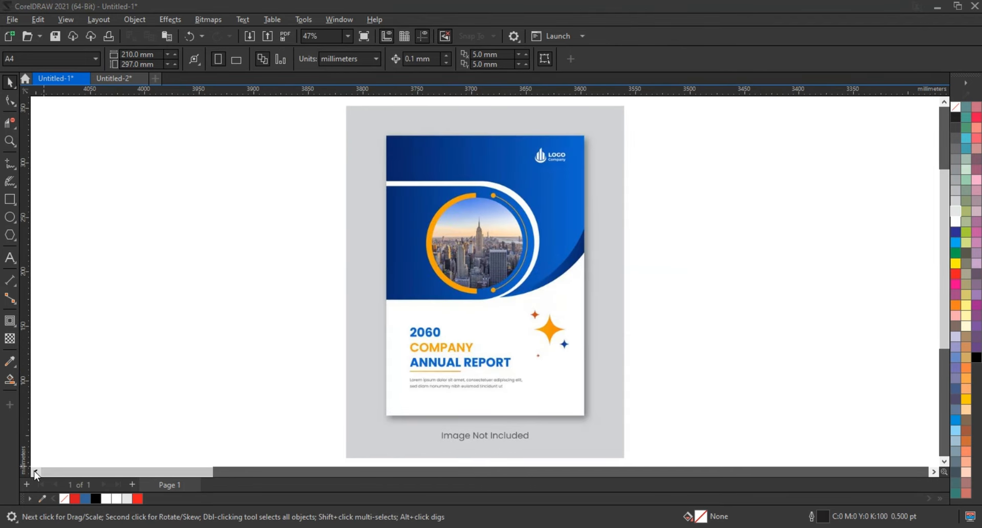
Draw a cover frame rectangle about 218 × 306 mm to the left of the blue annual report reference.
{"action": "scroll", "coordinate": [76, 455], "scroll_direction": "left", "scroll_amount": 3}
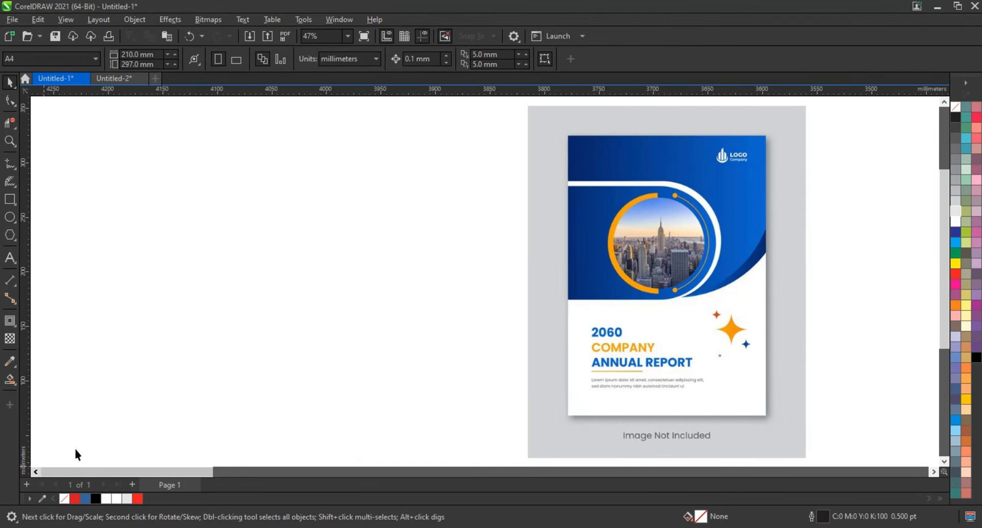
{"action": "left_click", "coordinate": [10, 199]}
{"action": "left_click_drag", "start_coordinate": [221, 107], "coordinate": [458, 442]}
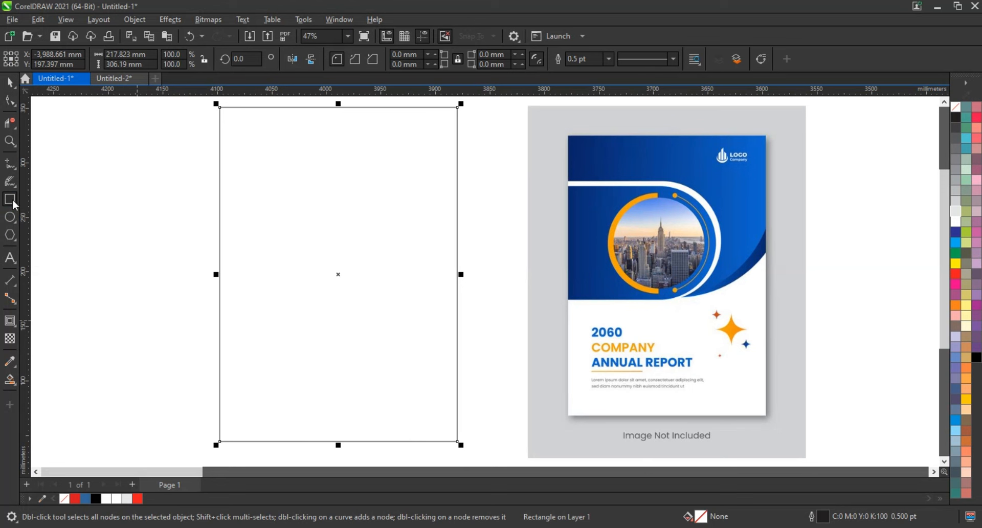
Draw a rectangle about 206 × 101 mm overlapping the frame's left edge and round its two right corners to about 50 mm.
{"action": "left_click_drag", "start_coordinate": [168, 174], "coordinate": [392, 284]}
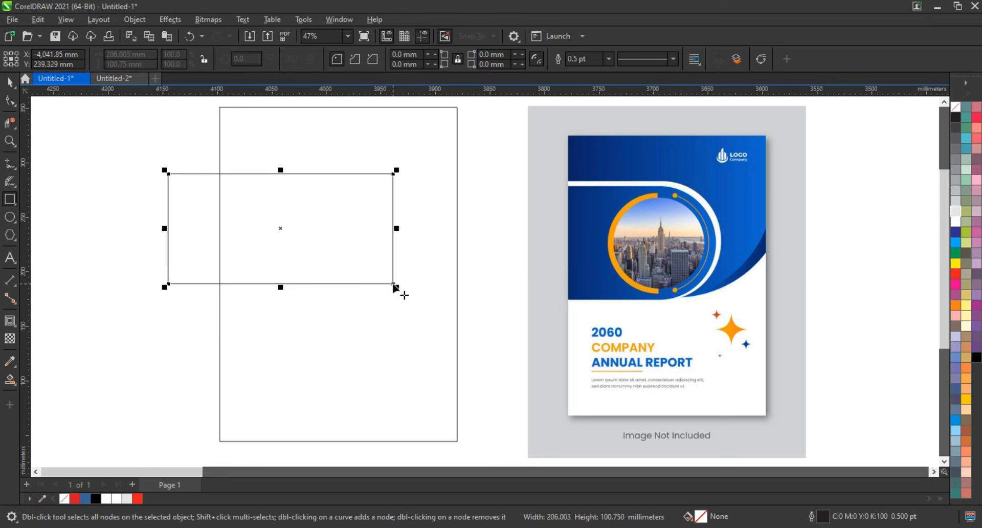
{"action": "left_click", "coordinate": [10, 100]}
{"action": "left_click_drag", "start_coordinate": [393, 176], "coordinate": [344, 276]}
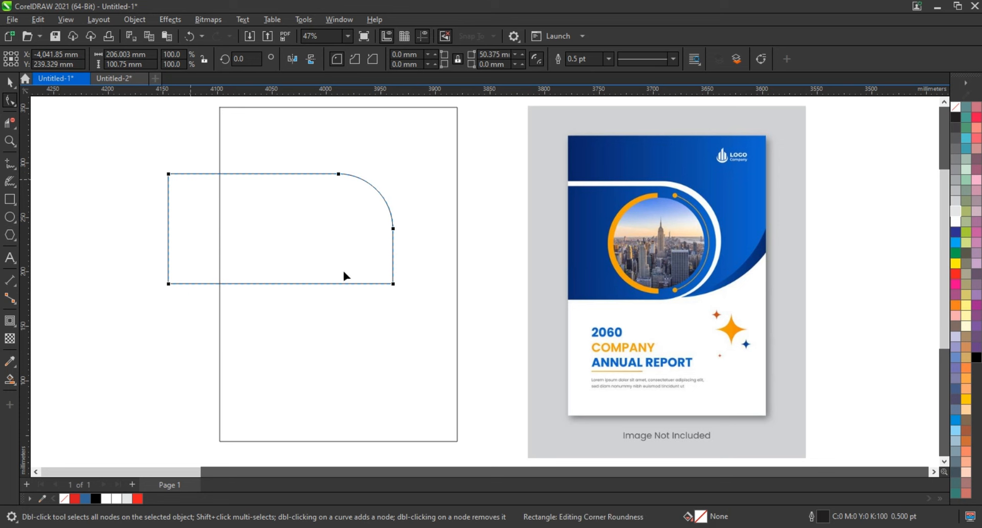
{"action": "left_click_drag", "start_coordinate": [168, 304], "coordinate": [186, 254]}
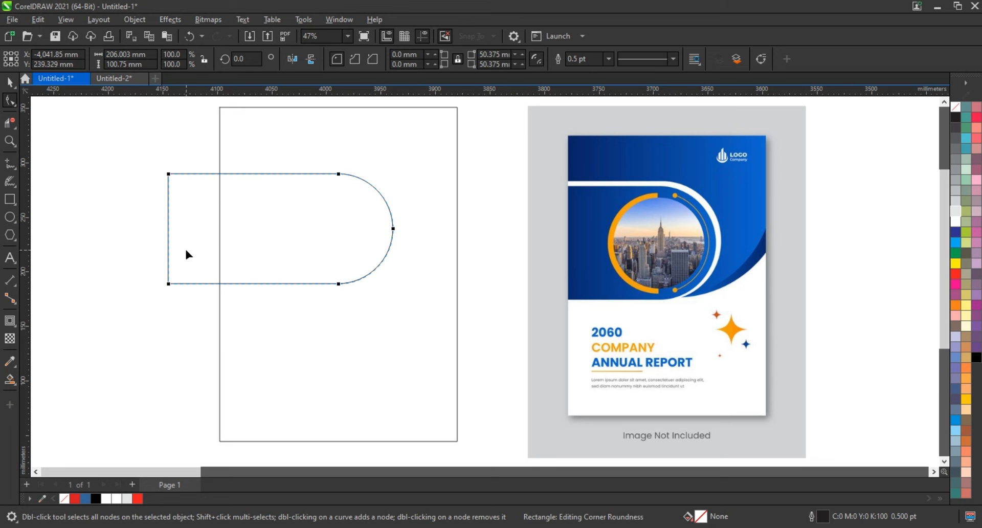
Create an enlarged copy of the rounded shape, about 224 × 108 mm, sharing its lower edge and extending past its other sides.
{"action": "left_click", "coordinate": [9, 83]}
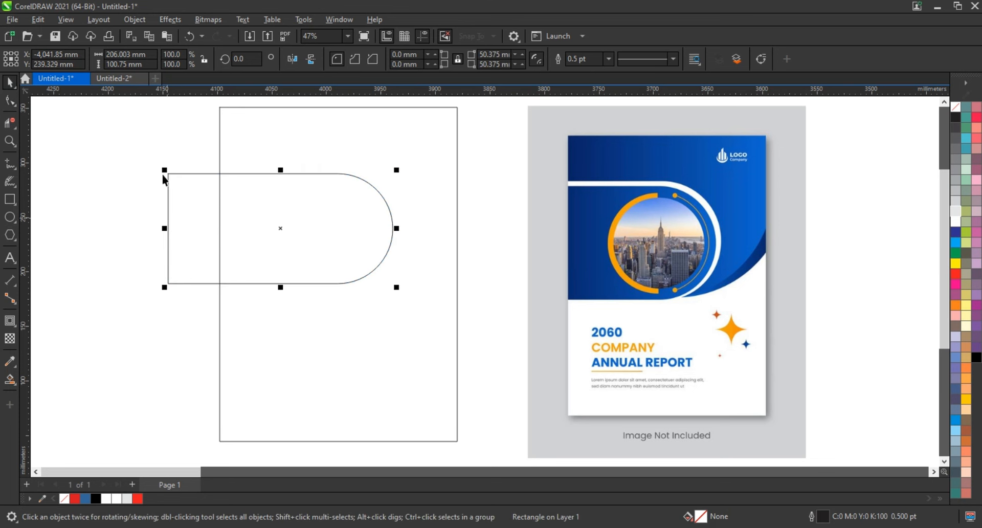
{"action": "left_click_drag", "start_coordinate": [161, 168], "coordinate": [149, 156]}
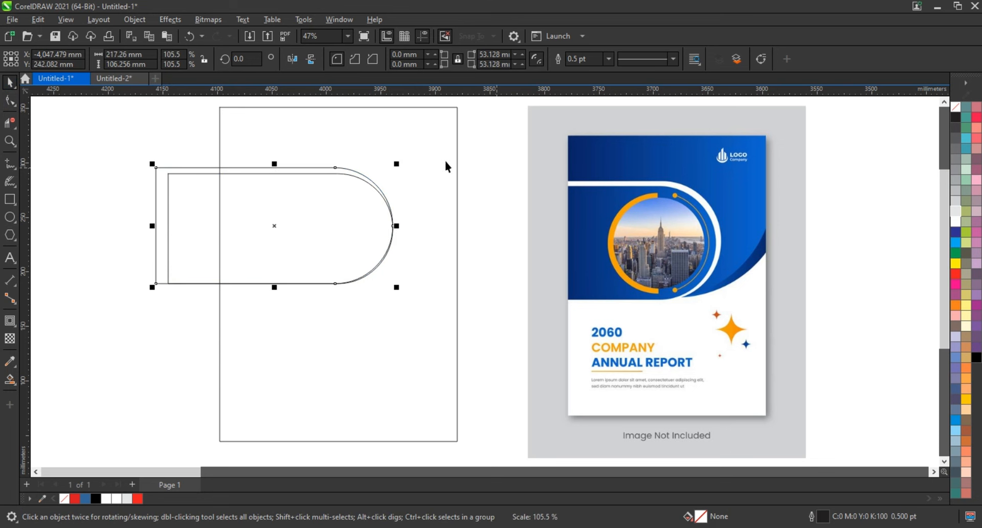
{"action": "left_click_drag", "start_coordinate": [398, 163], "coordinate": [405, 161]}
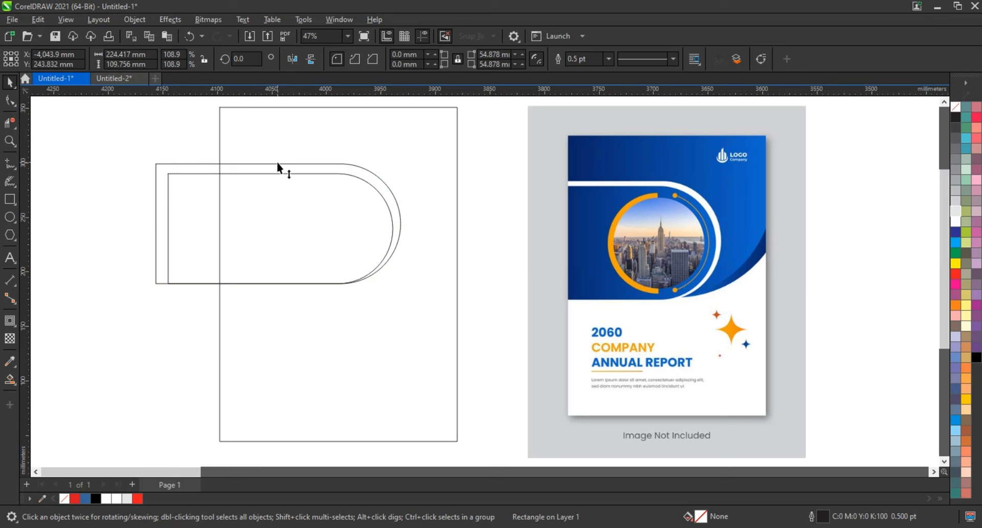
{"action": "left_click_drag", "start_coordinate": [277, 165], "coordinate": [276, 167]}
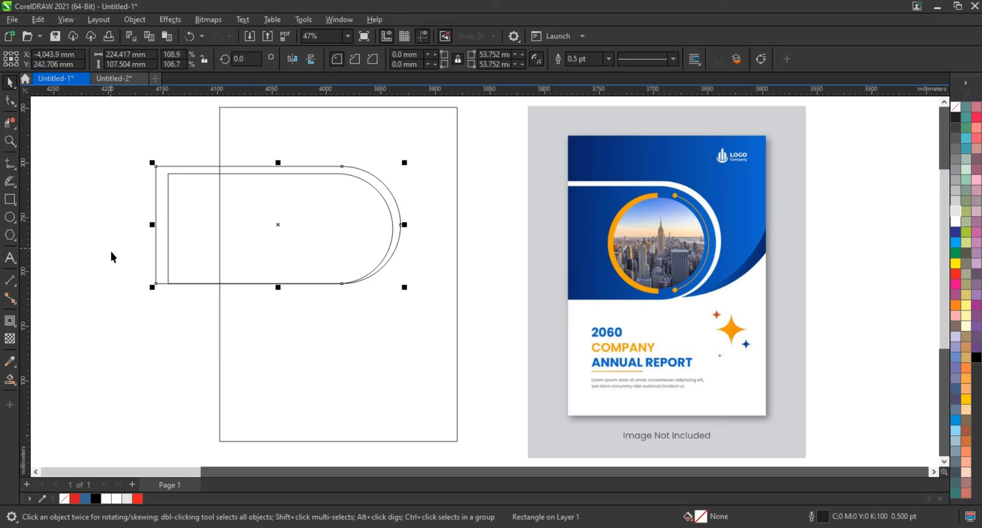
{"action": "left_click", "coordinate": [79, 255]}
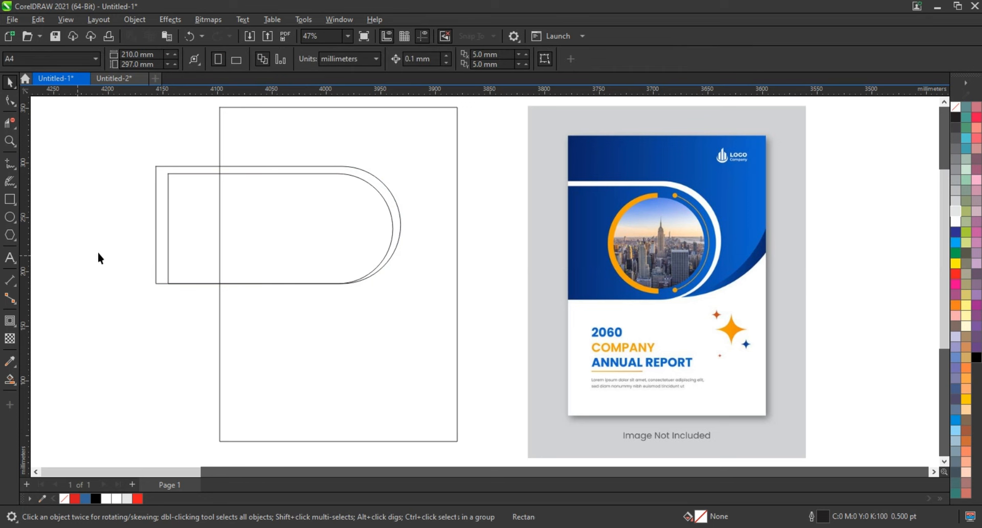
Create a much larger copy of the outer rounded shape, extending beyond the frame's top and right edges with the same lower edge.
{"action": "left_click", "coordinate": [155, 248]}
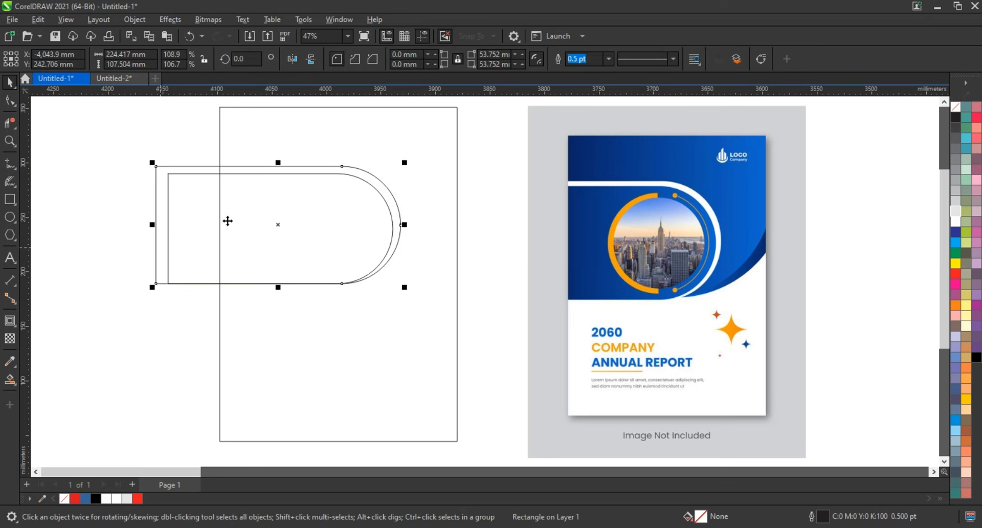
{"action": "left_click_drag", "start_coordinate": [407, 164], "coordinate": [492, 104]}
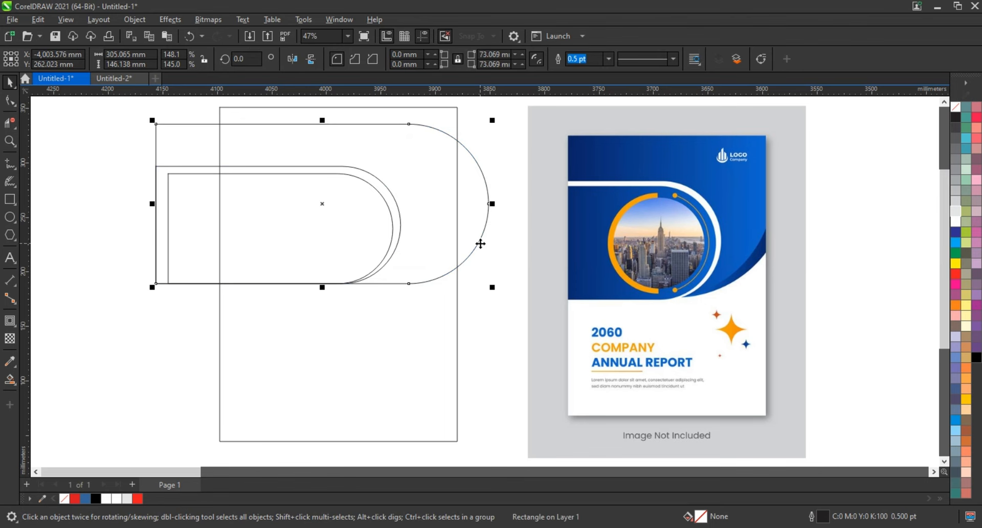
{"action": "scroll", "coordinate": [481, 243], "scroll_direction": "down", "scroll_amount": 1}
{"action": "left_click_drag", "start_coordinate": [231, 150], "coordinate": [161, 132]}
{"action": "left_click_drag", "start_coordinate": [456, 228], "coordinate": [438, 230]}
{"action": "left_click", "coordinate": [510, 246]}
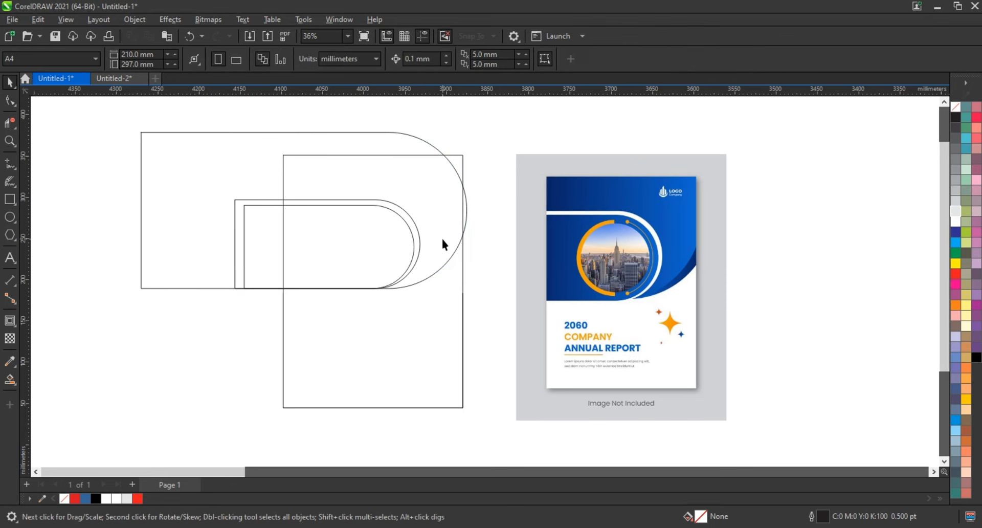
Place a duplicate of the largest rounded shape slightly to its right.
{"action": "left_click", "coordinate": [414, 249]}
{"action": "left_click_drag", "start_coordinate": [442, 219], "coordinate": [456, 222]}
{"action": "left_click", "coordinate": [10, 142]}
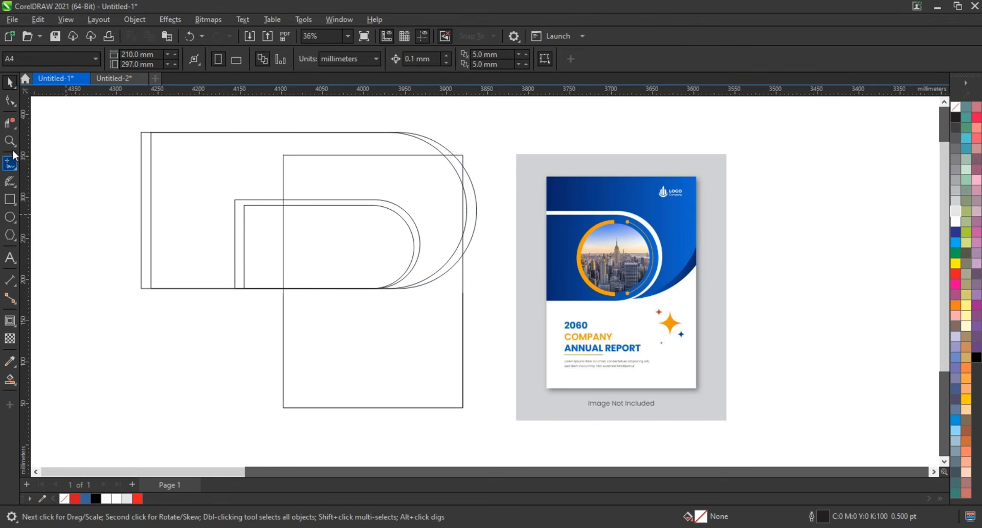
{"action": "left_click_drag", "start_coordinate": [195, 131], "coordinate": [780, 380]}
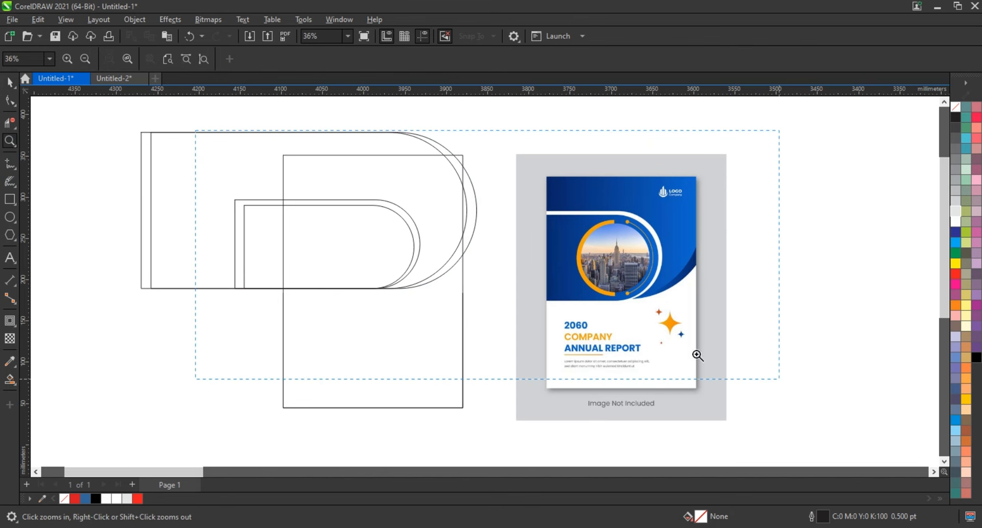
Smart-fill the inner shape, the next outline, the large shape and the outer crescent blue where they overlap the page frame.
{"action": "left_click", "coordinate": [9, 379]}
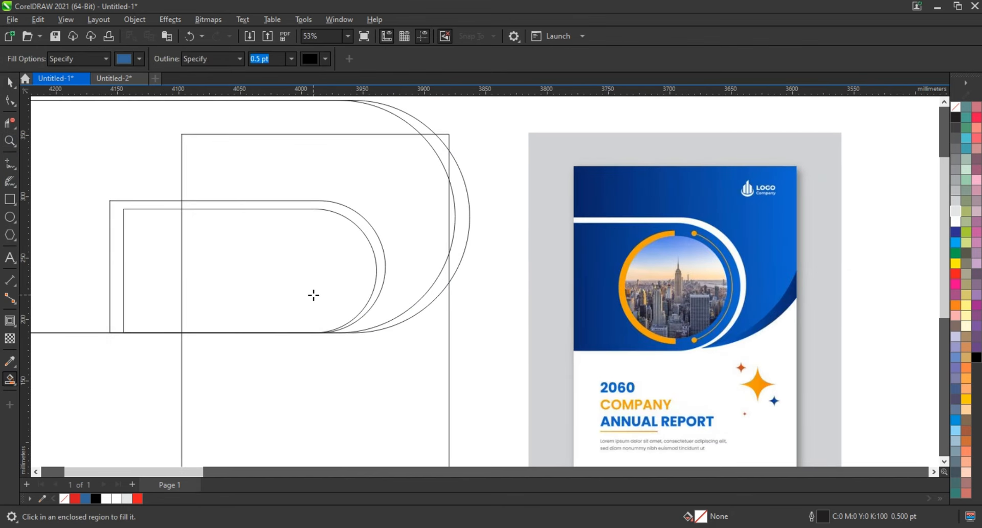
{"action": "left_click", "coordinate": [314, 295]}
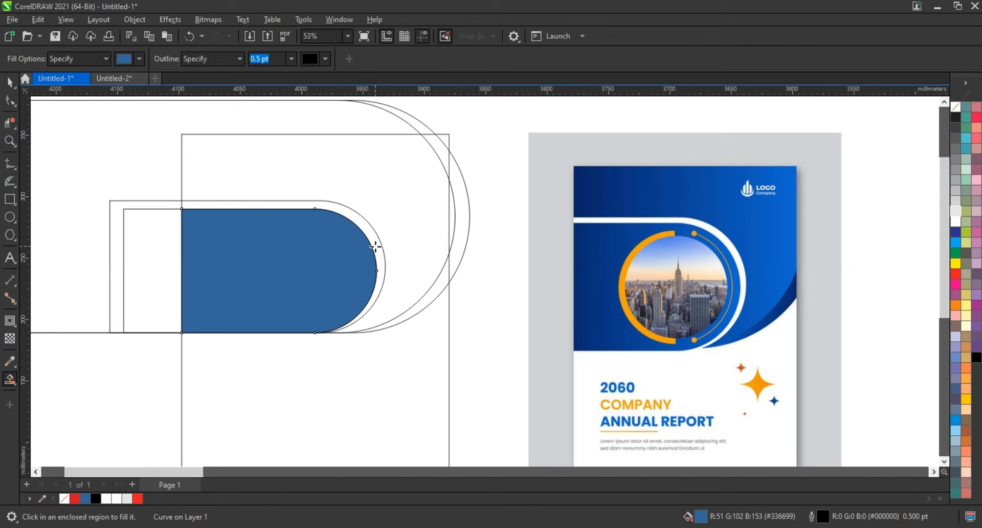
{"action": "left_click", "coordinate": [375, 247]}
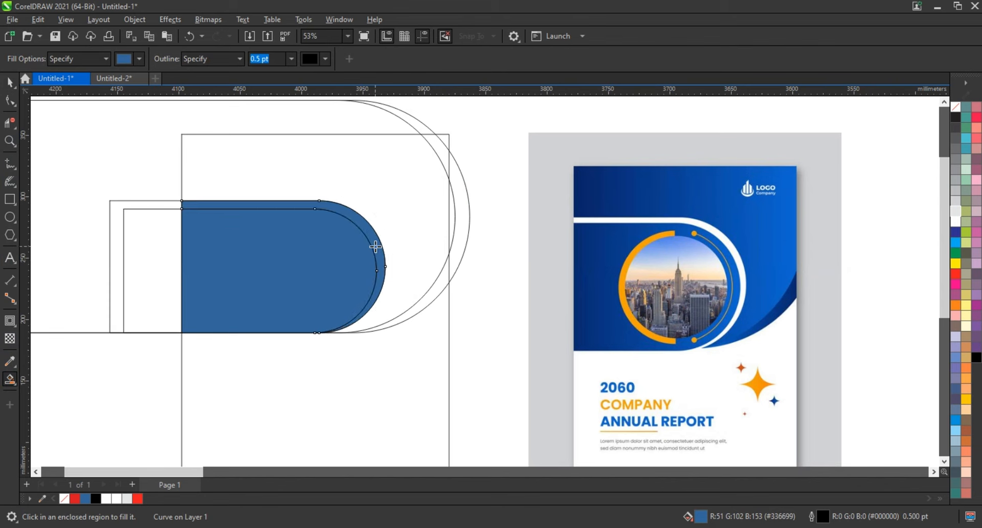
{"action": "left_click", "coordinate": [401, 282]}
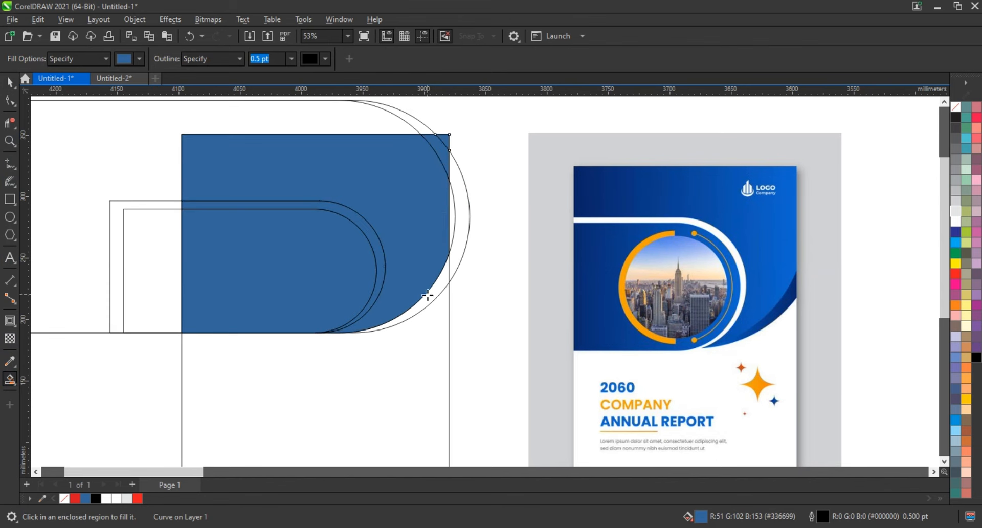
{"action": "left_click", "coordinate": [428, 296]}
Delete the four original rounded outline shapes, keeping the blue filled regions inside the frame.
{"action": "left_click", "coordinate": [9, 82]}
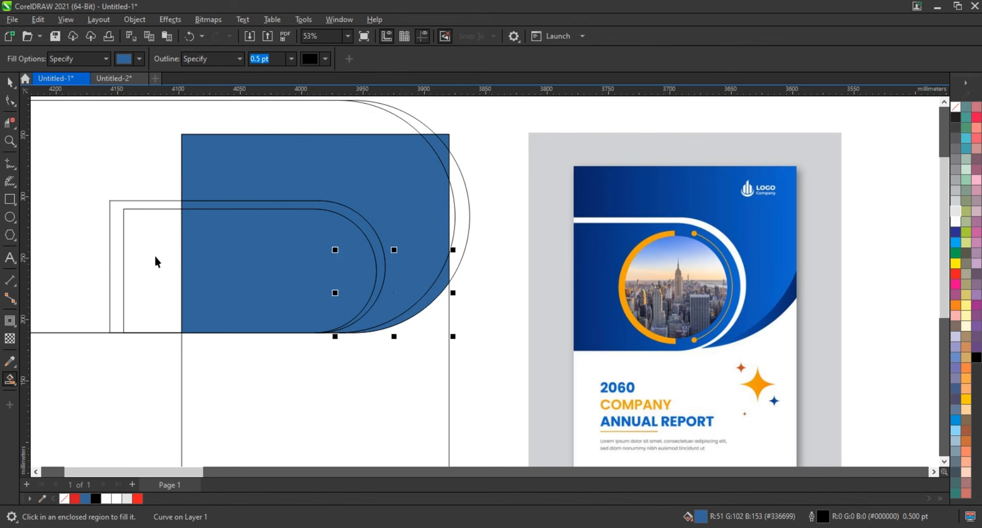
{"action": "left_click", "coordinate": [148, 245]}
{"action": "key", "text": "Delete"}
{"action": "left_click", "coordinate": [135, 245]}
{"action": "key", "text": "Delete"}
{"action": "left_click", "coordinate": [118, 281]}
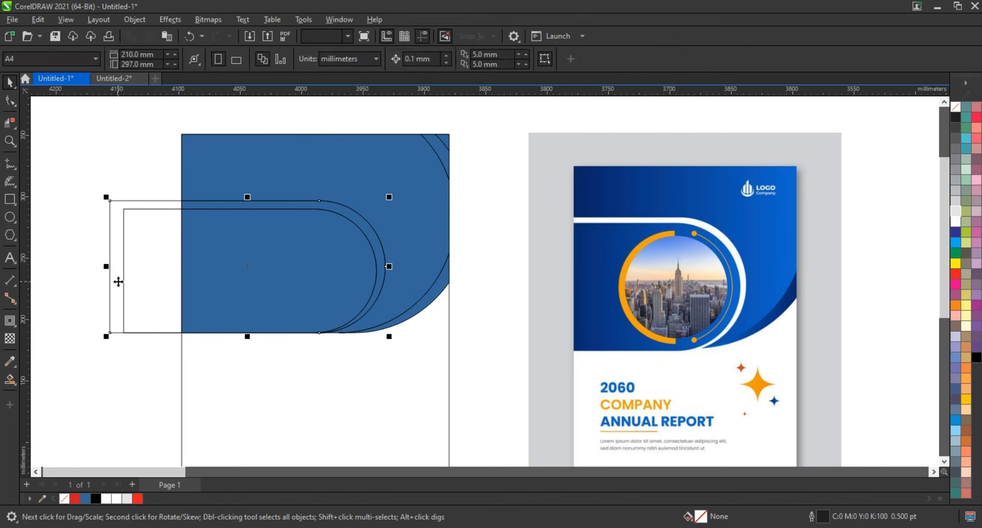
{"action": "key", "text": "Delete"}
{"action": "left_click", "coordinate": [132, 290]}
{"action": "key", "text": "Delete"}
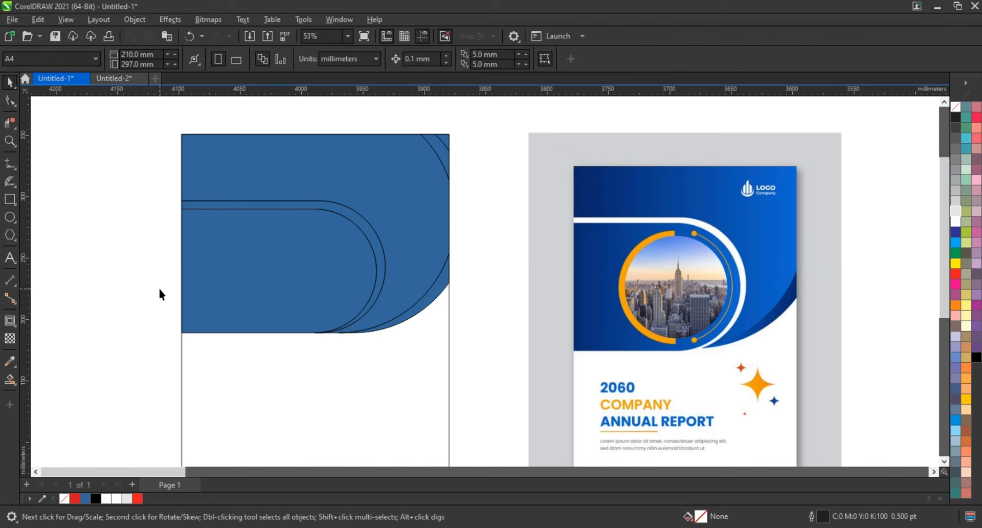
Fill the inner rounded shape with the reference cover's dark blue, and the large upper shape with its sampled dark blue, replaced by its bright blue.
{"action": "left_click", "coordinate": [10, 360]}
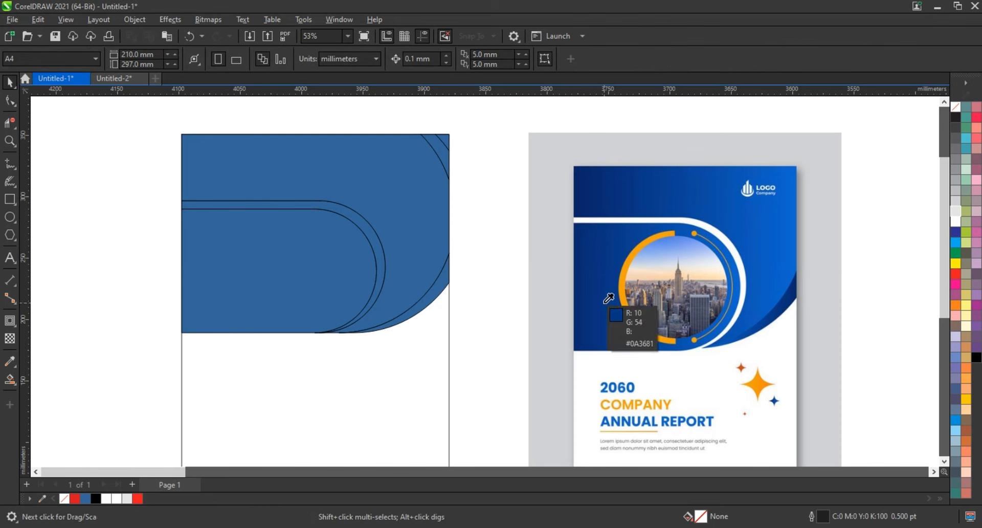
{"action": "left_click", "coordinate": [609, 300]}
{"action": "left_click", "coordinate": [310, 290]}
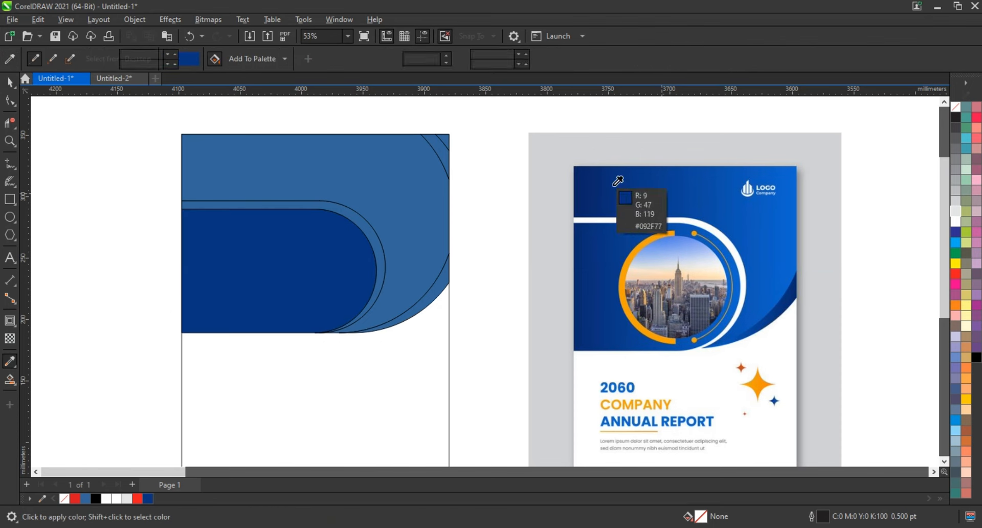
{"action": "left_click", "coordinate": [215, 153]}
{"action": "left_click", "coordinate": [790, 215]}
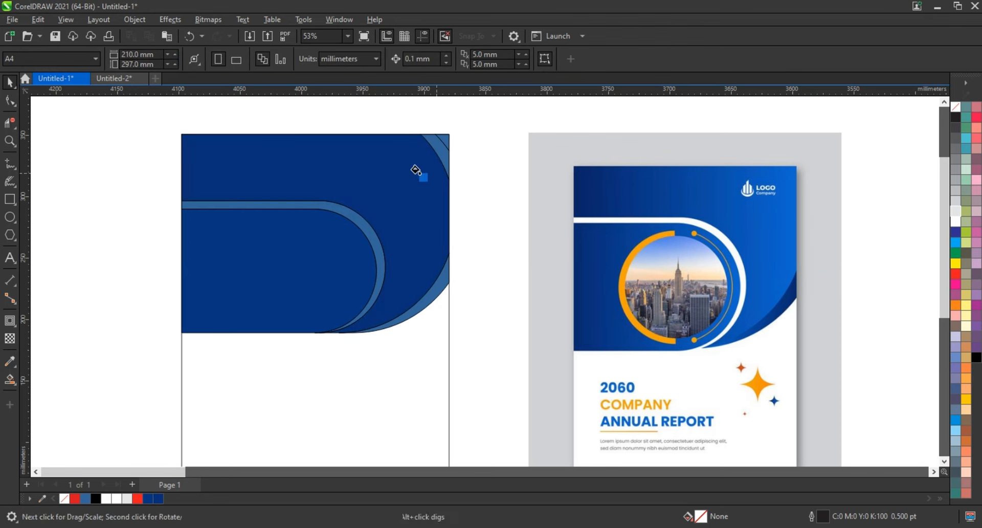
{"action": "left_click", "coordinate": [255, 158]}
Apply a linear gradient to the large upper shape, running from dark blue on the left to bright blue on the right.
{"action": "left_click", "coordinate": [11, 86]}
{"action": "left_click", "coordinate": [281, 179]}
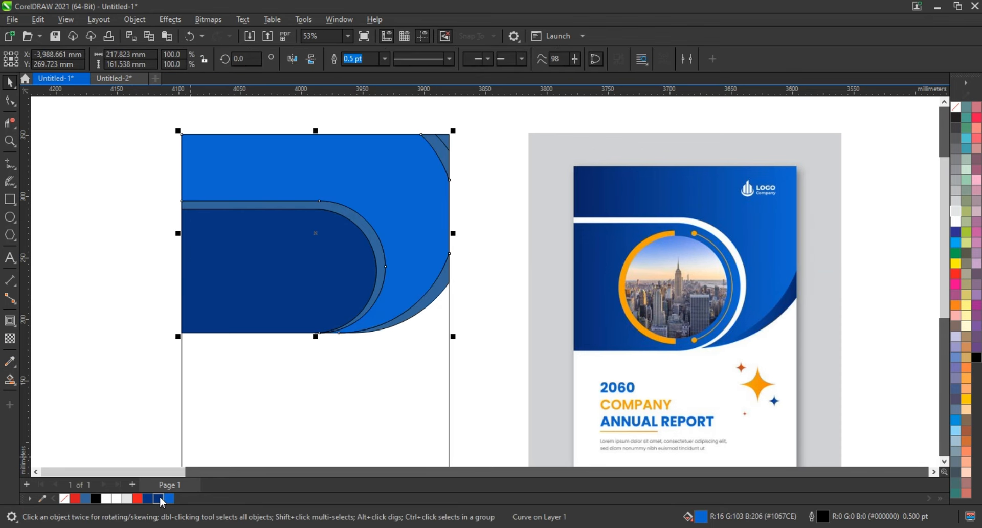
{"action": "left_click", "coordinate": [159, 499]}
{"action": "key", "text": "g"}
{"action": "left_click_drag", "start_coordinate": [234, 202], "coordinate": [393, 219]}
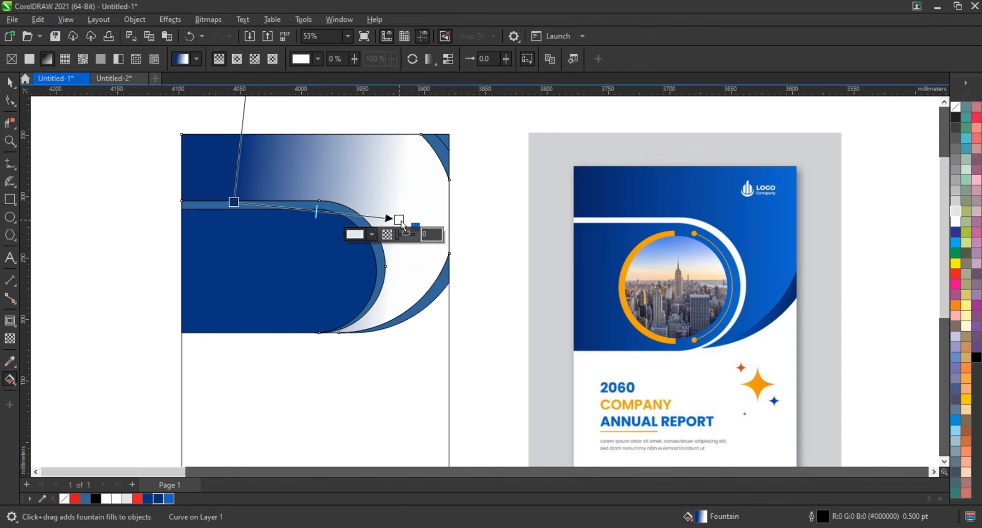
{"action": "left_click", "coordinate": [169, 499]}
{"action": "mouse_move", "coordinate": [399, 219]}
{"action": "left_mouse_down"}
{"action": "mouse_move", "coordinate": [410, 204]}
{"action": "mouse_move", "coordinate": [412, 218]}
{"action": "left_mouse_up"}
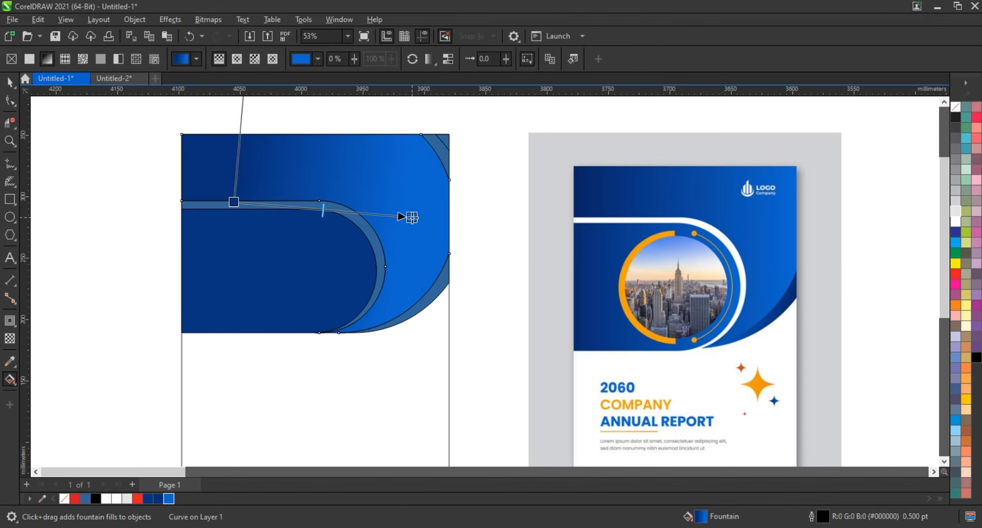
{"action": "left_click", "coordinate": [119, 131]}
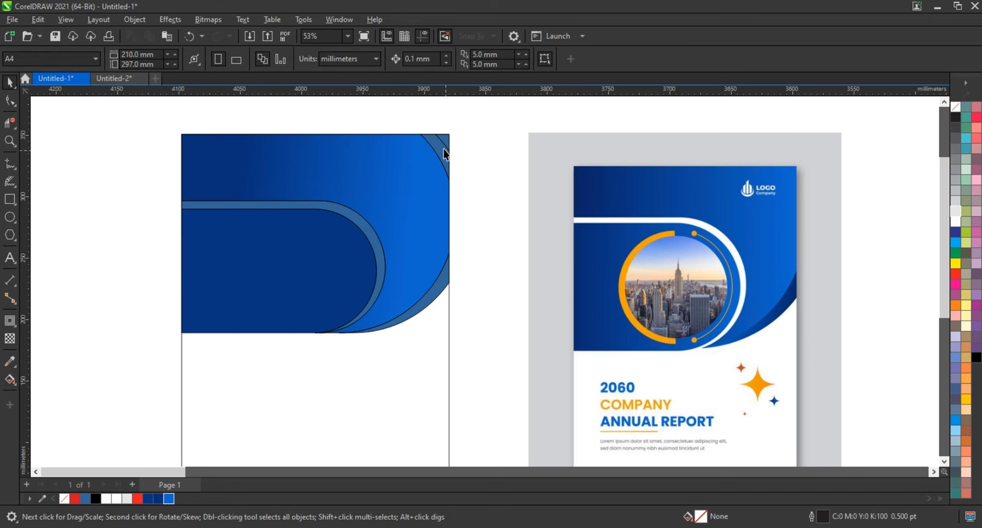
Weld the small pieces in the frame's upper-right corner to the large gradient shape.
{"action": "left_click", "coordinate": [449, 145]}
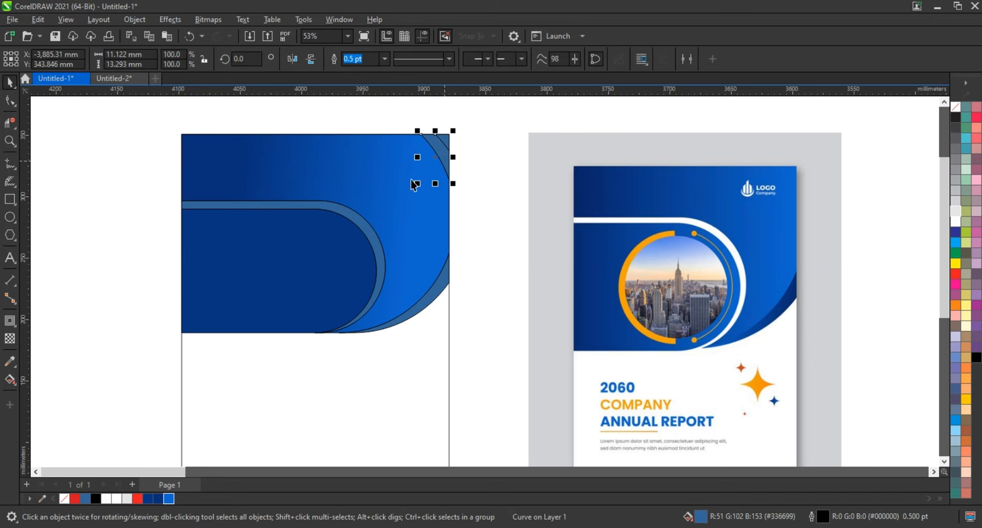
{"action": "left_click", "coordinate": [415, 185], "text": "shift"}
{"action": "left_click", "coordinate": [364, 60]}
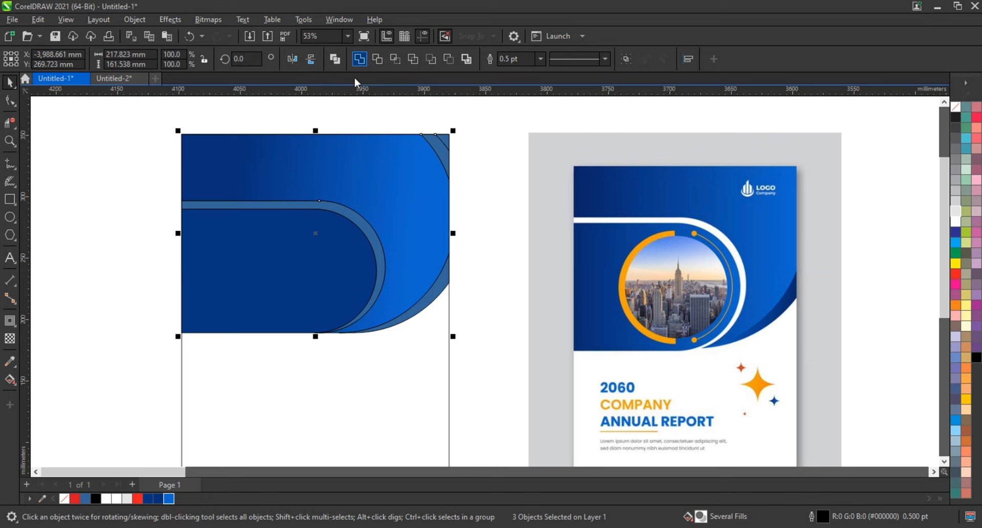
{"action": "left_click", "coordinate": [133, 211]}
Fill the outer lower-right crescent with dark blue and the band around the inner rounded shape with white.
{"action": "left_click", "coordinate": [419, 311]}
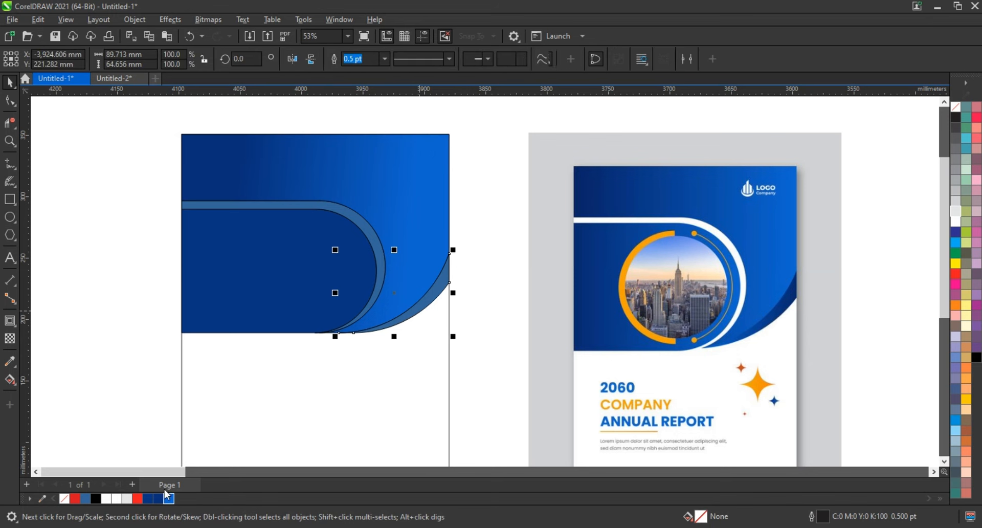
{"action": "left_click", "coordinate": [158, 498]}
{"action": "left_click", "coordinate": [358, 234]}
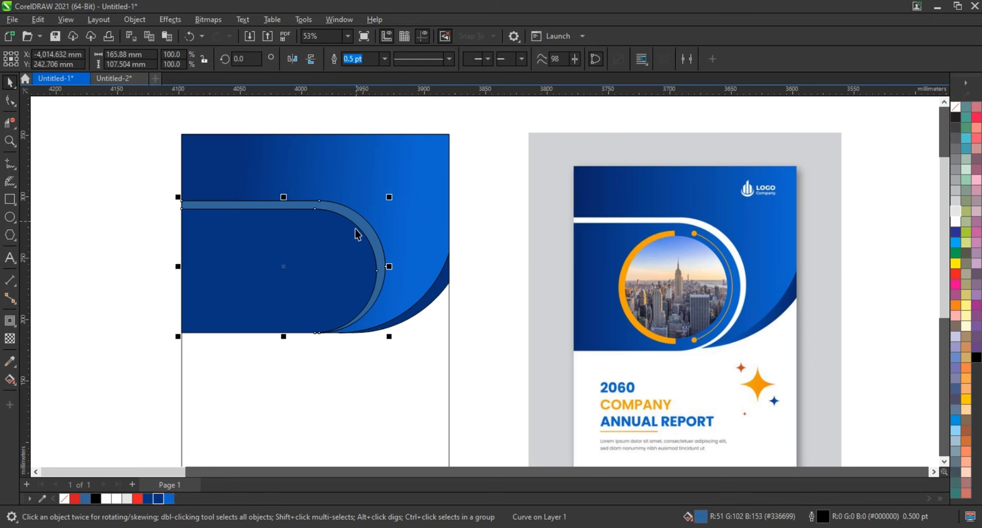
{"action": "right_click", "coordinate": [122, 498]}
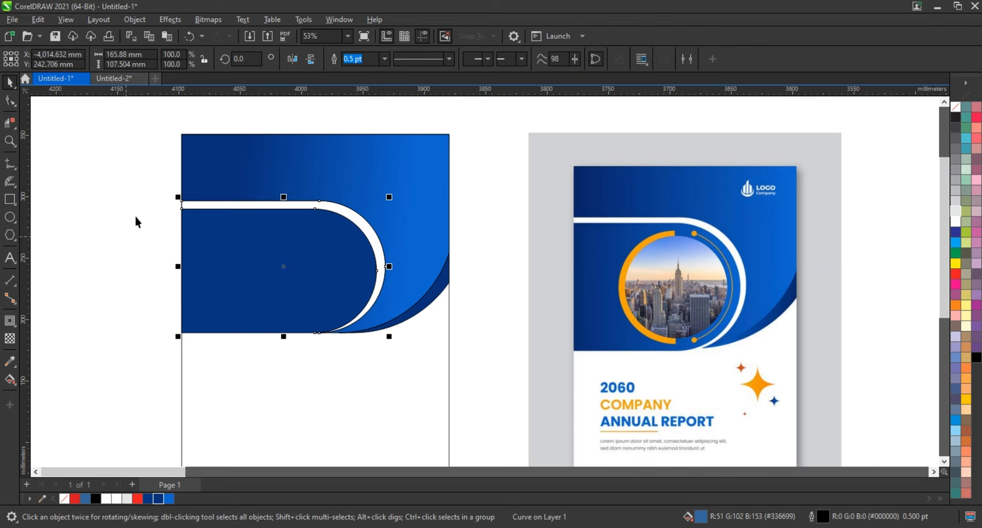
Remove the outlines from all four filled cover shapes.
{"action": "left_click_drag", "start_coordinate": [142, 118], "coordinate": [480, 401]}
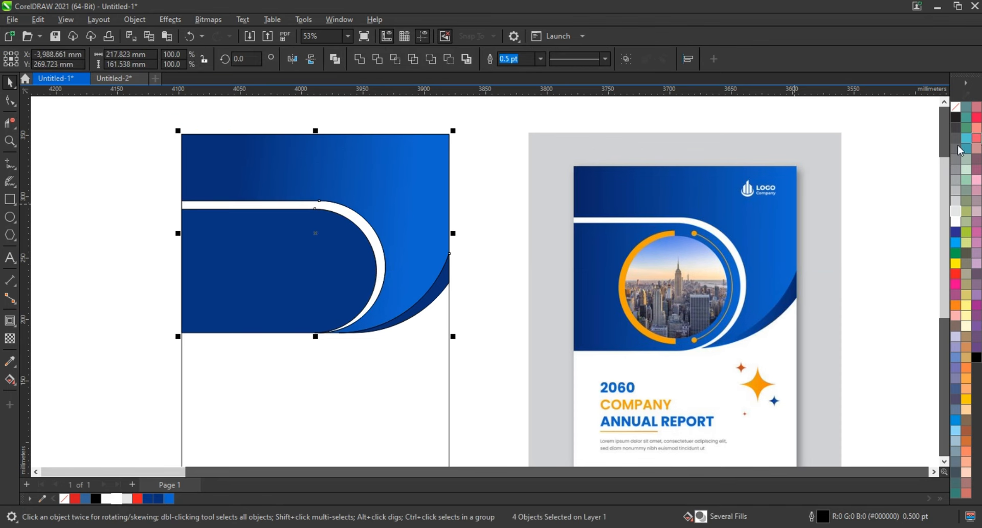
{"action": "right_click", "coordinate": [957, 108]}
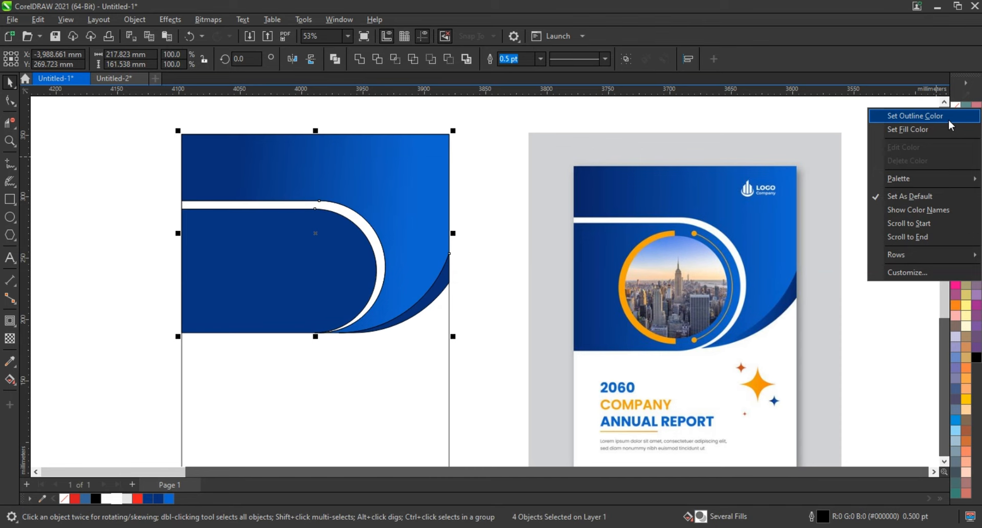
{"action": "left_click", "coordinate": [950, 121]}
{"action": "left_click", "coordinate": [148, 305]}
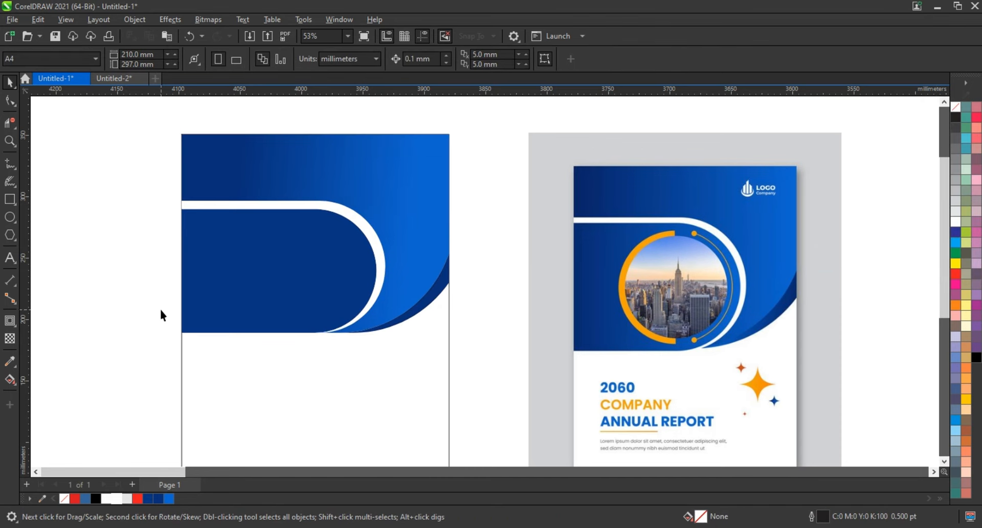
Draw a white circle about 89 mm wide inside the dark blue shape and add a concentric copy about 79 mm wide.
{"action": "left_click", "coordinate": [9, 216]}
{"action": "left_click_drag", "start_coordinate": [260, 222], "coordinate": [316, 326]}
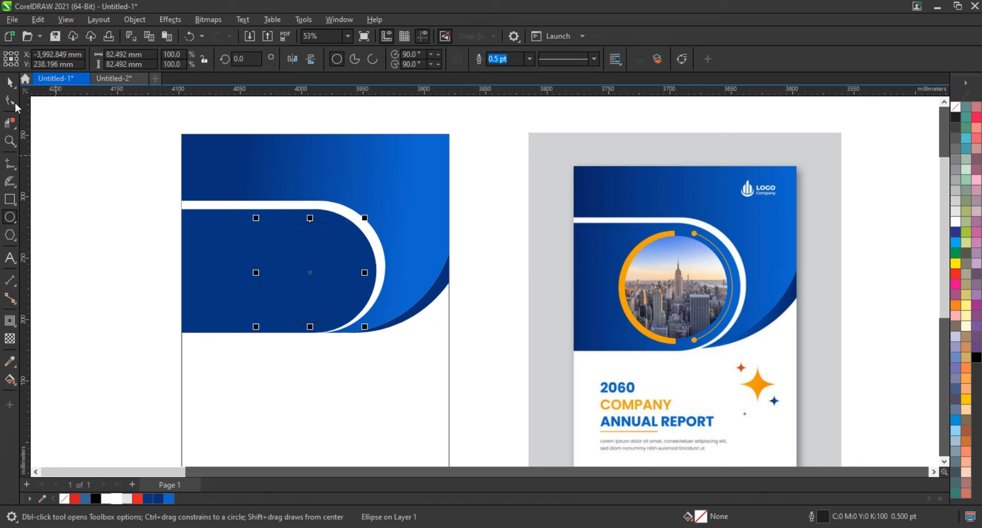
{"action": "key", "text": "space"}
{"action": "left_click", "coordinate": [955, 222]}
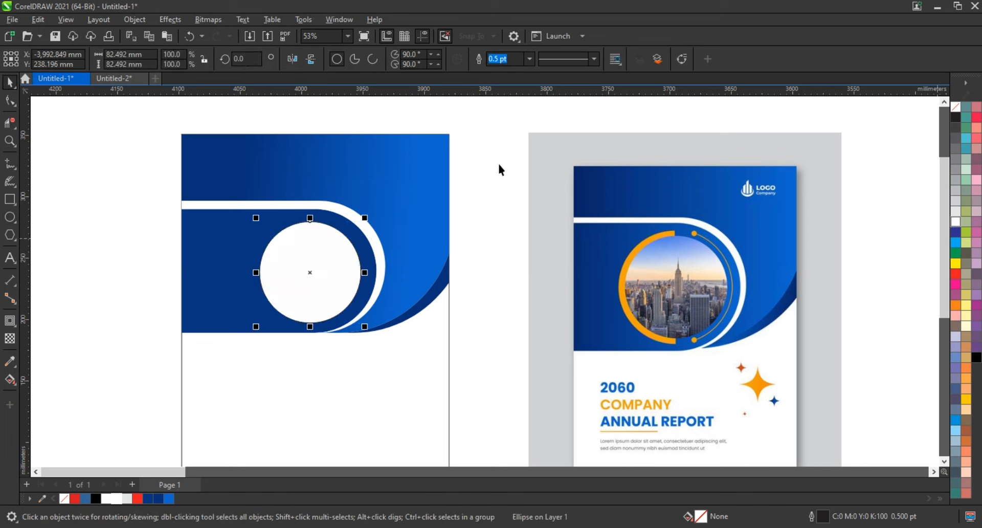
{"action": "left_click_drag", "start_coordinate": [256, 218], "coordinate": [254, 212]}
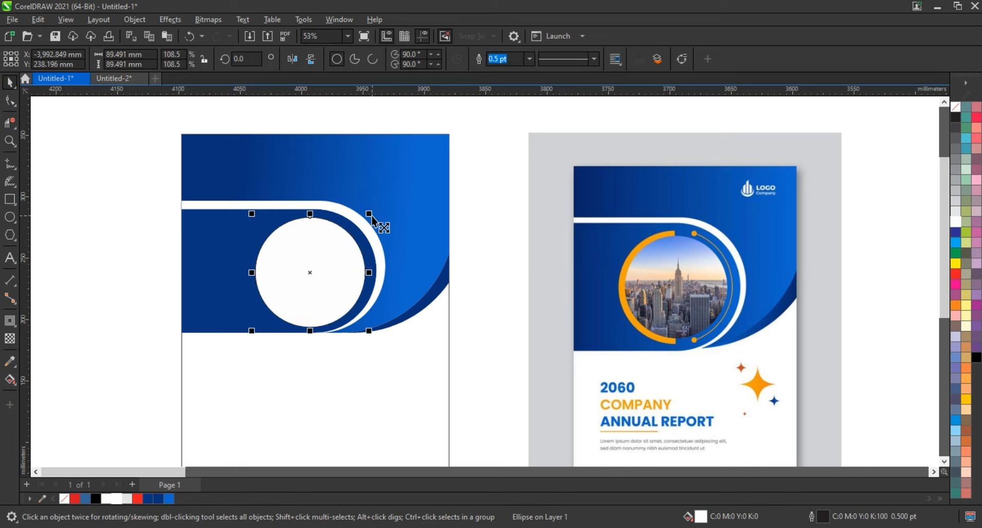
{"action": "left_click_drag", "start_coordinate": [370, 214], "coordinate": [364, 221]}
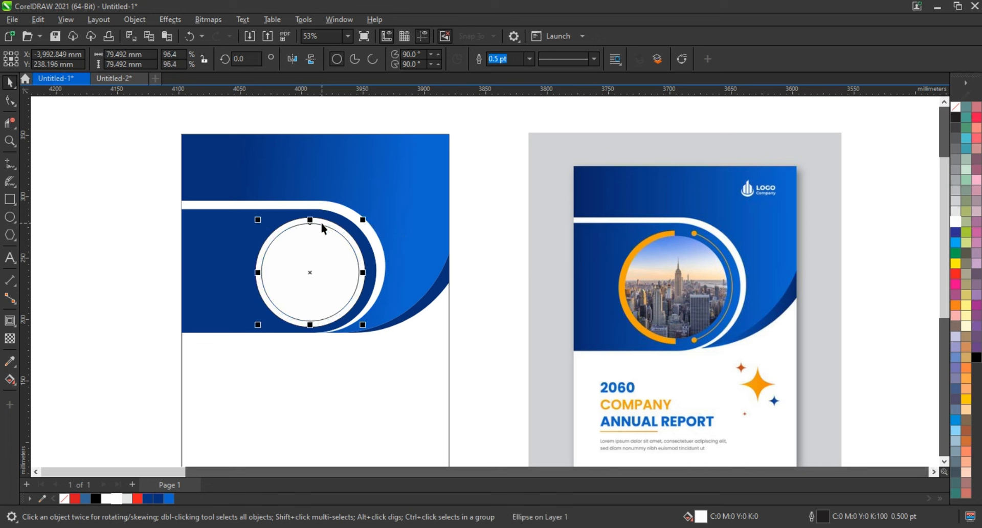
Trim the outer circle with a vertical line about 132 mm long centred on it, and delete the line.
{"action": "left_click", "coordinate": [9, 164]}
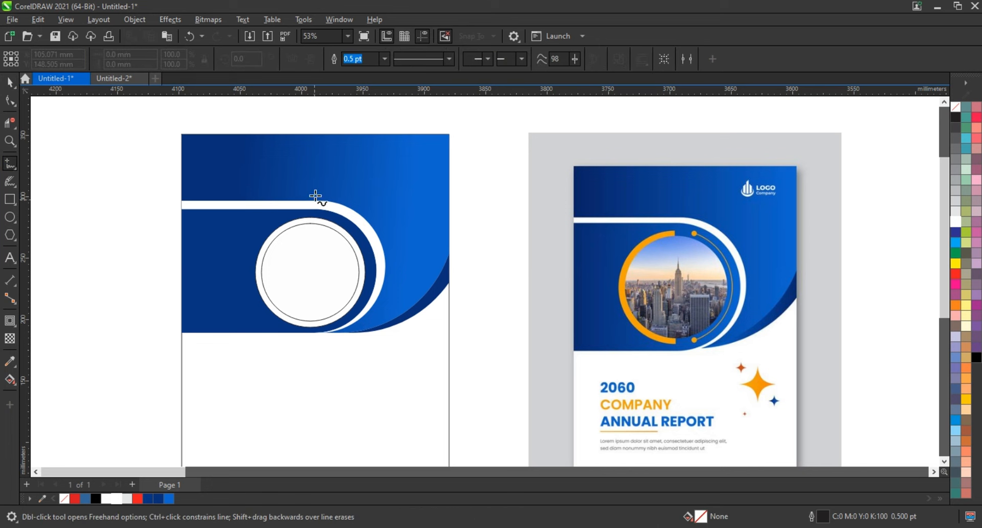
{"action": "left_click", "coordinate": [318, 192]}
{"action": "left_click", "coordinate": [309, 357], "text": "ctrl"}
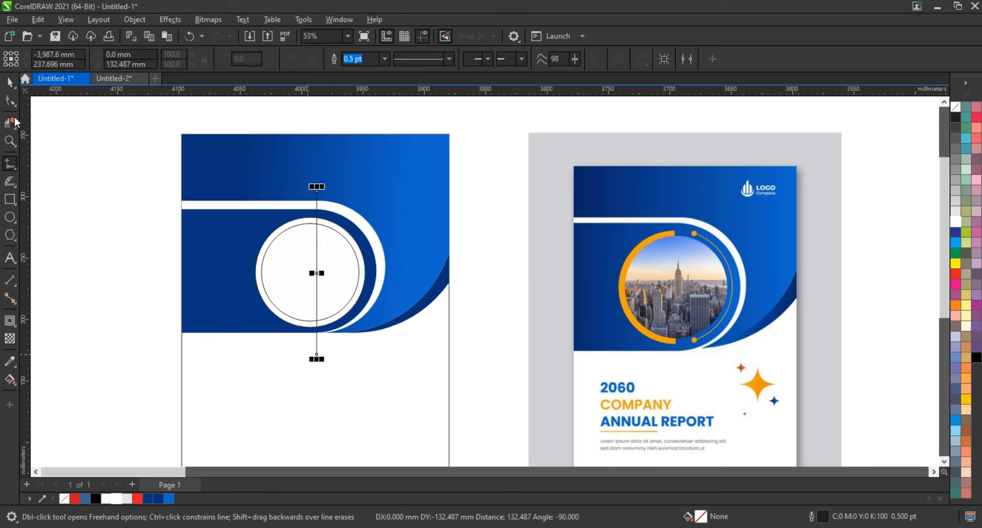
{"action": "key", "text": "space"}
{"action": "left_click", "coordinate": [326, 220], "text": "shift"}
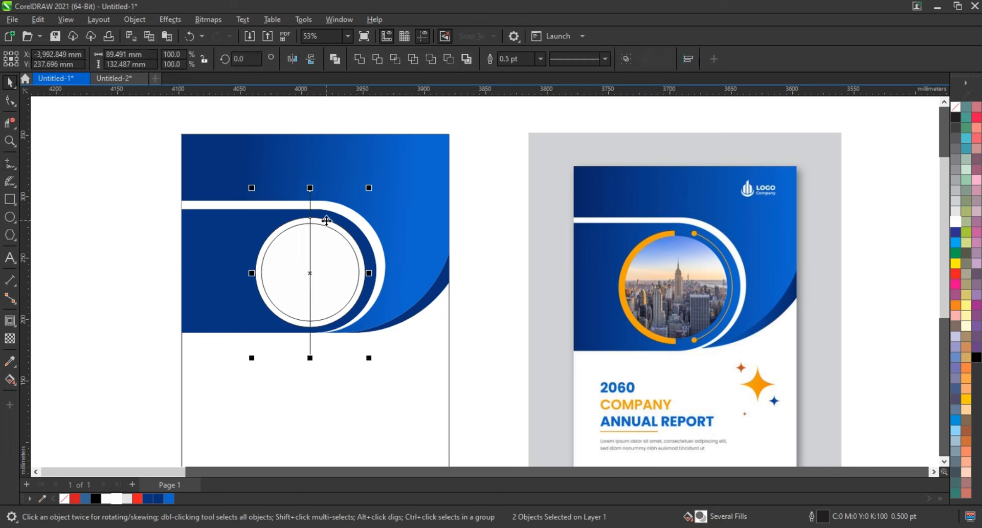
{"action": "left_click", "coordinate": [378, 62]}
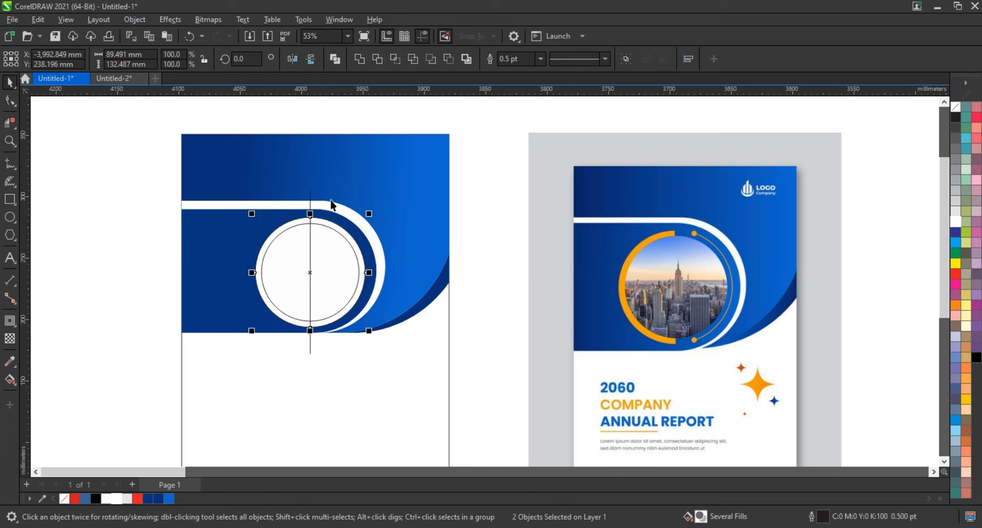
{"action": "left_click", "coordinate": [311, 203]}
{"action": "key", "text": "Delete"}
Break the trimmed outer circle apart and delete its right half.
{"action": "left_click", "coordinate": [326, 221]}
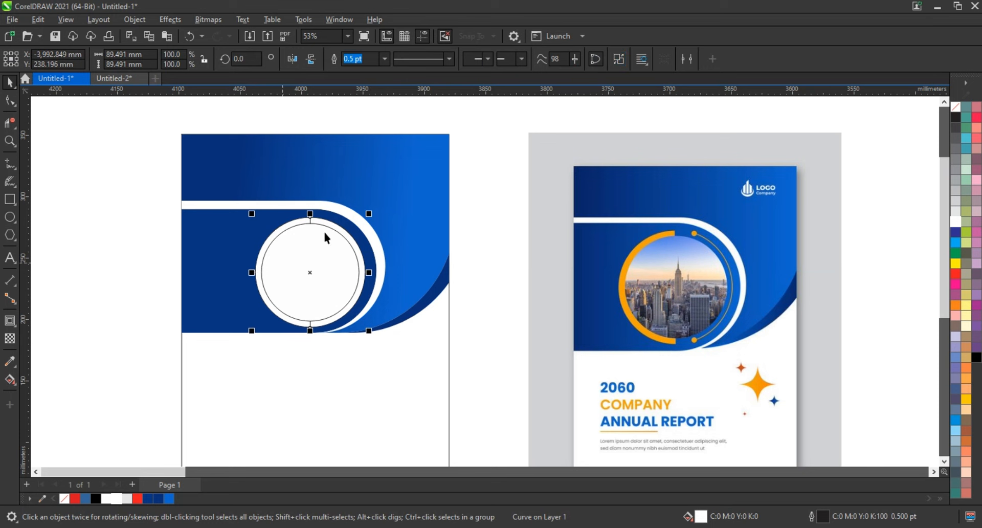
{"action": "key", "text": "ctrl+k"}
{"action": "key", "text": "Escape"}
{"action": "left_click", "coordinate": [332, 225]}
{"action": "key", "text": "Delete"}
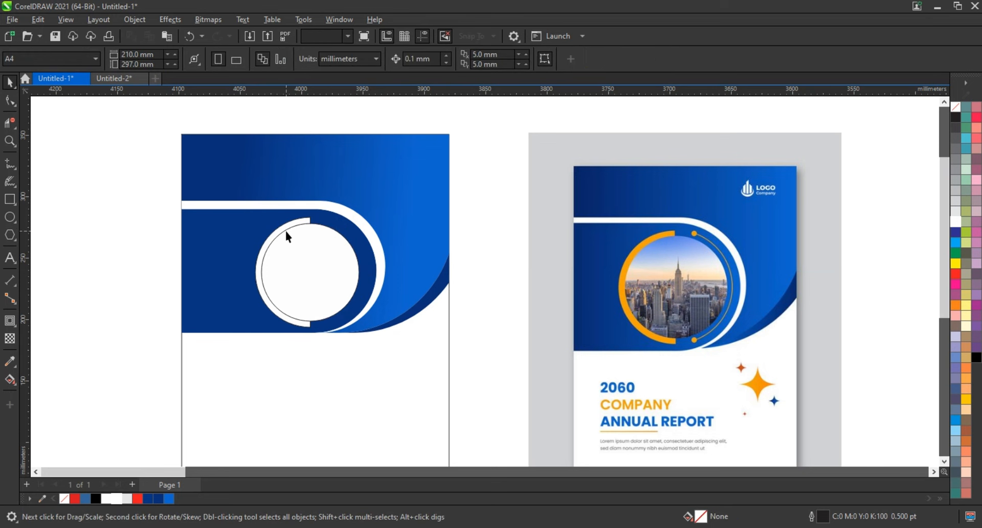
{"action": "left_click", "coordinate": [285, 232]}
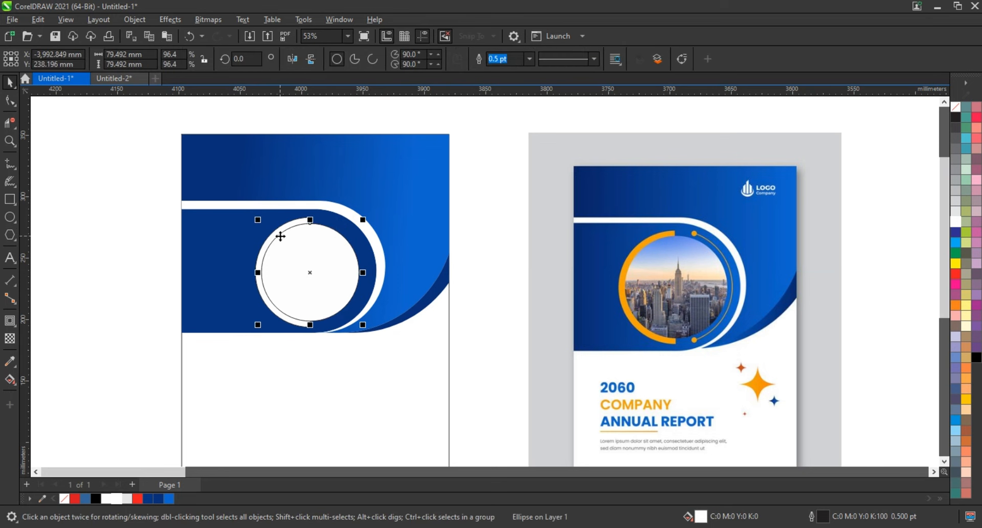
{"action": "left_click", "coordinate": [966, 400]}
{"action": "key", "text": "ctrl+z"}
Fill the remaining left half of the outer circle with orange-yellow.
{"action": "left_click", "coordinate": [301, 219]}
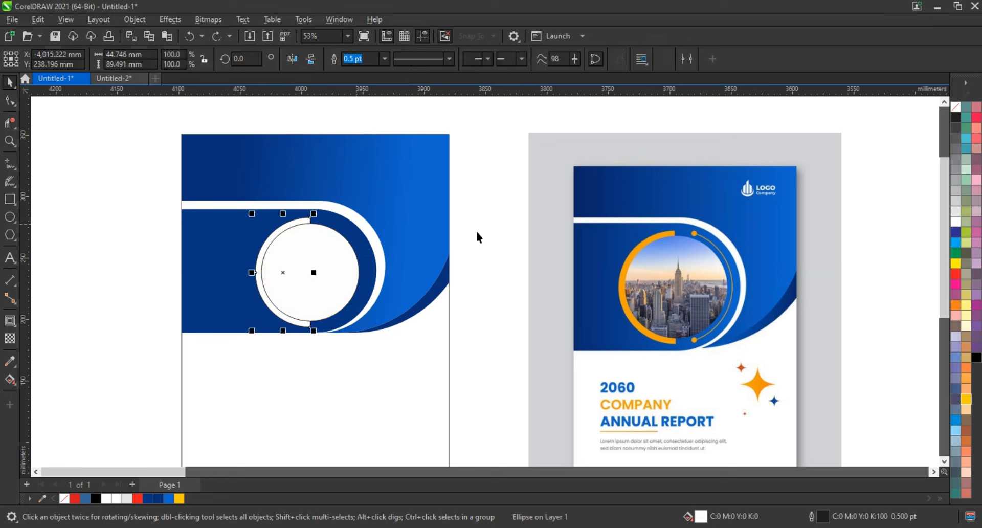
{"action": "left_click", "coordinate": [966, 399]}
{"action": "left_click", "coordinate": [128, 259]}
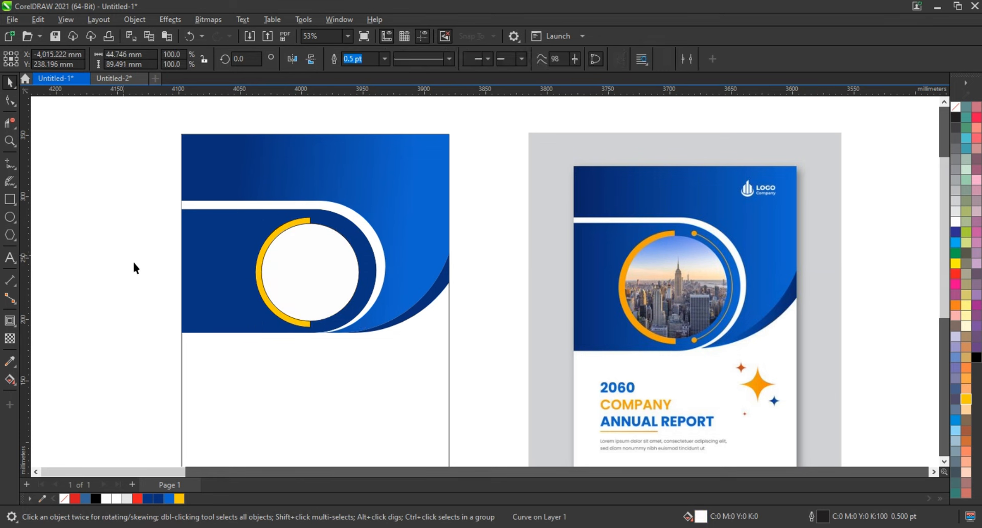
Add a concentric copy of the inner circle about 86 mm wide with no fill and a white 3 pt outline.
{"action": "left_click", "coordinate": [302, 264]}
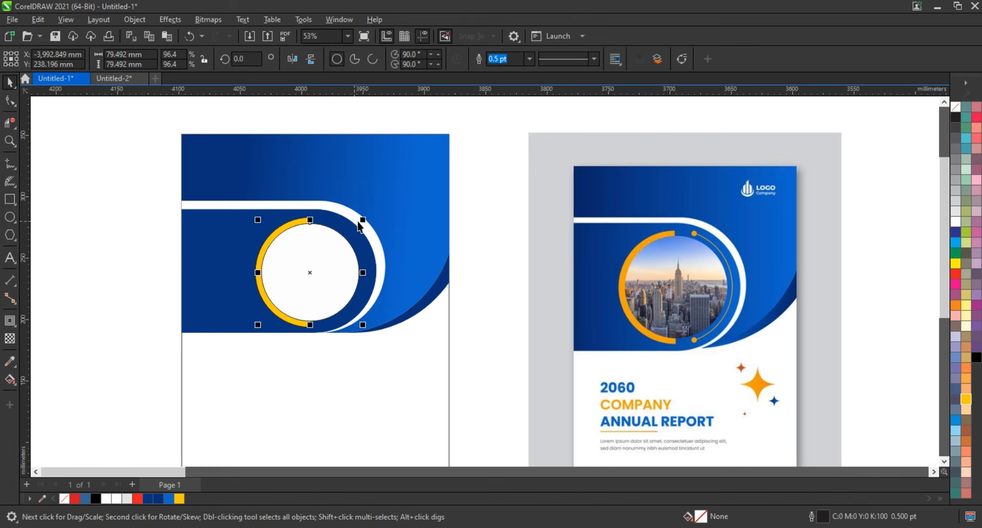
{"action": "left_click_drag", "start_coordinate": [367, 222], "coordinate": [370, 218]}
{"action": "left_click", "coordinate": [956, 108]}
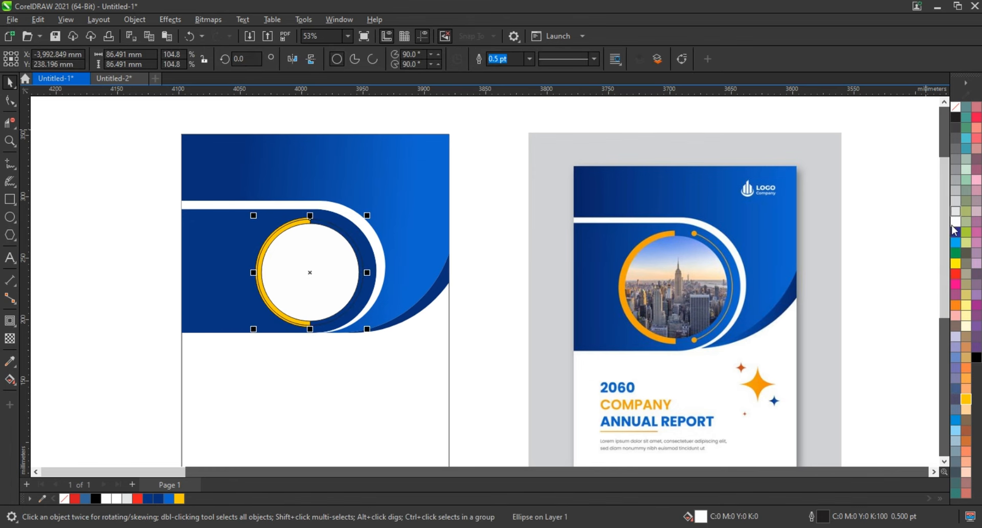
{"action": "right_click", "coordinate": [955, 221]}
{"action": "left_click", "coordinate": [903, 232]}
{"action": "left_click", "coordinate": [530, 58]}
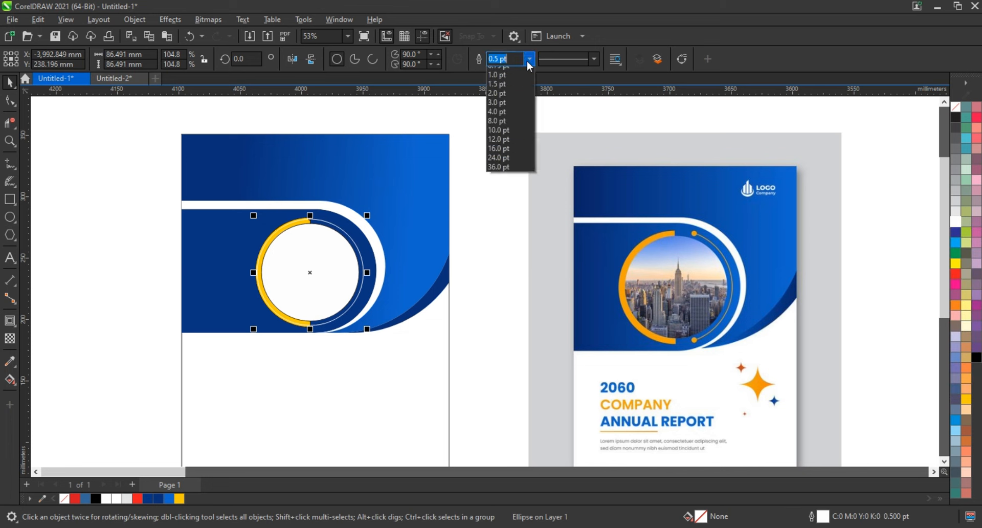
{"action": "left_click", "coordinate": [508, 130]}
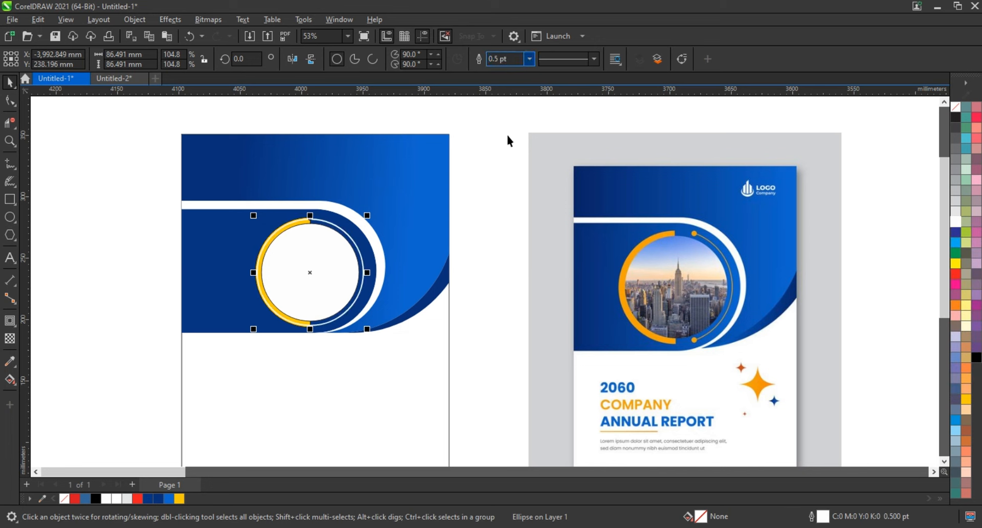
Open the outlined circle into a right-hand arc running from about 295.7° to 75.4°.
{"action": "left_click", "coordinate": [10, 100]}
{"action": "left_click_drag", "start_coordinate": [310, 220], "coordinate": [324, 199]}
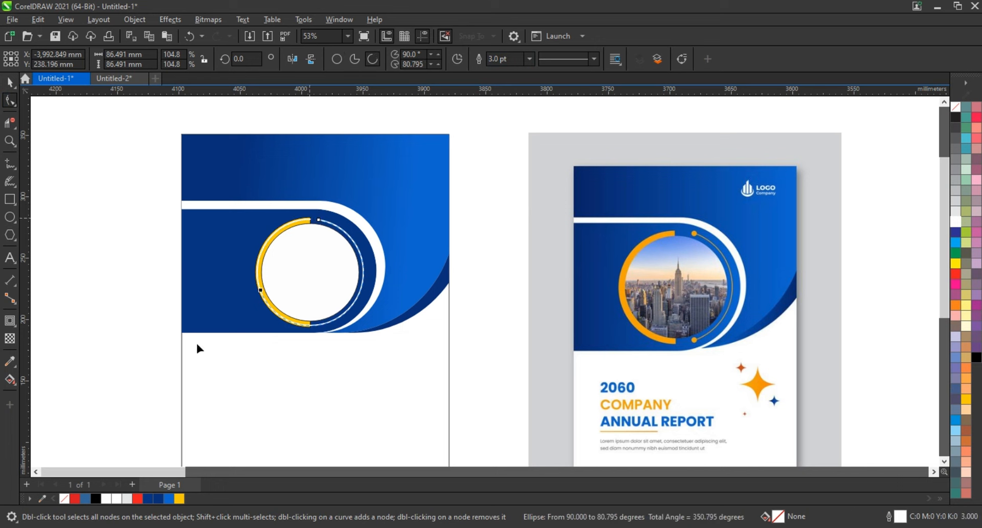
{"action": "left_click_drag", "start_coordinate": [347, 364], "coordinate": [353, 362]}
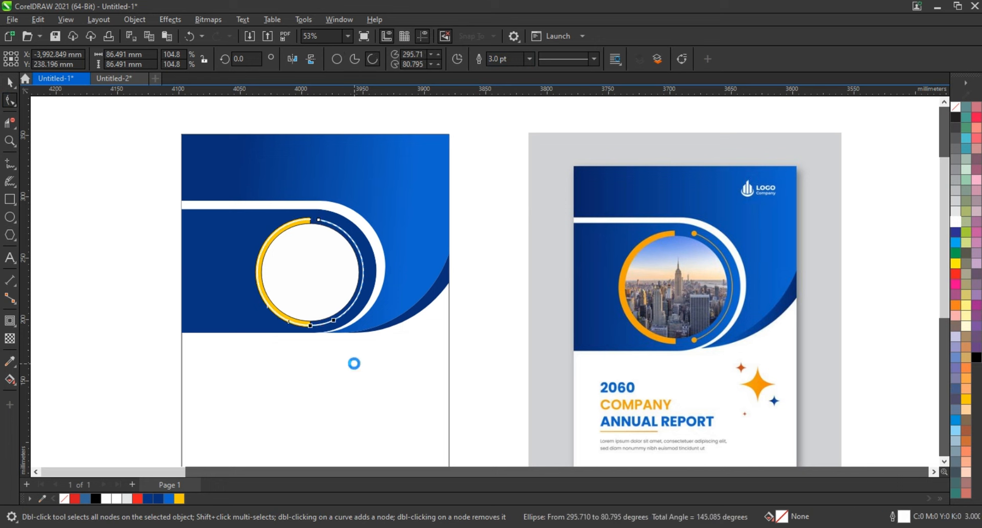
{"action": "left_click_drag", "start_coordinate": [318, 220], "coordinate": [324, 221]}
{"action": "left_click", "coordinate": [10, 82]}
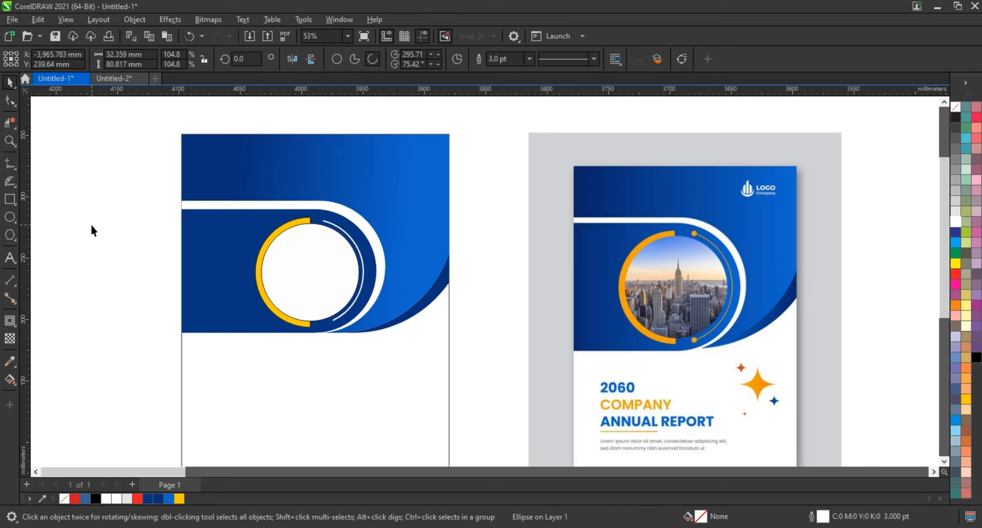
{"action": "left_click", "coordinate": [90, 223]}
Set the right-hand arc's outline colour to the same orange-yellow as the half ring.
{"action": "left_click", "coordinate": [350, 244]}
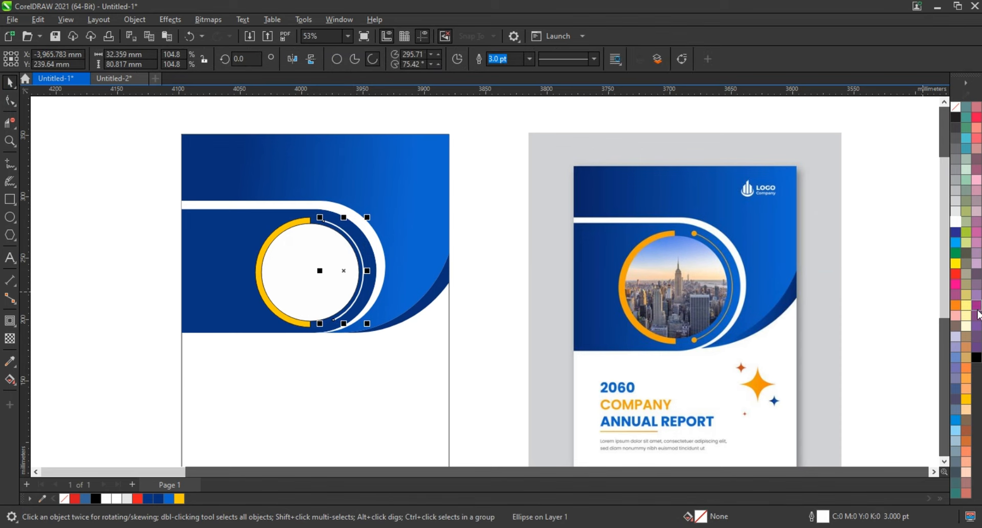
{"action": "right_click", "coordinate": [967, 397]}
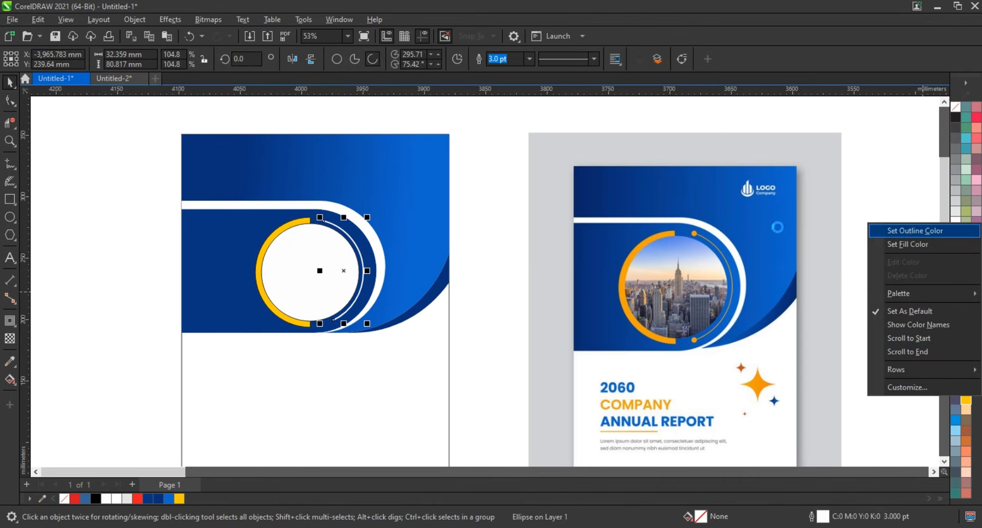
{"action": "left_click", "coordinate": [913, 231]}
{"action": "left_click", "coordinate": [513, 163]}
Create two small copies of the white circle, about 6.5 mm wide, at the upper and lower ends of the arc.
{"action": "left_click", "coordinate": [323, 268]}
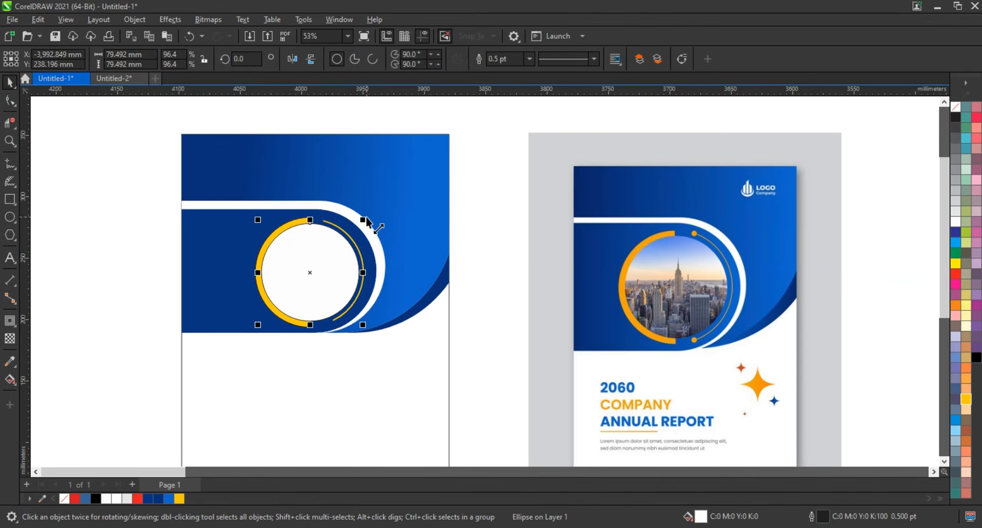
{"action": "left_click_drag", "start_coordinate": [363, 220], "coordinate": [332, 320]}
{"action": "left_click", "coordinate": [467, 253]}
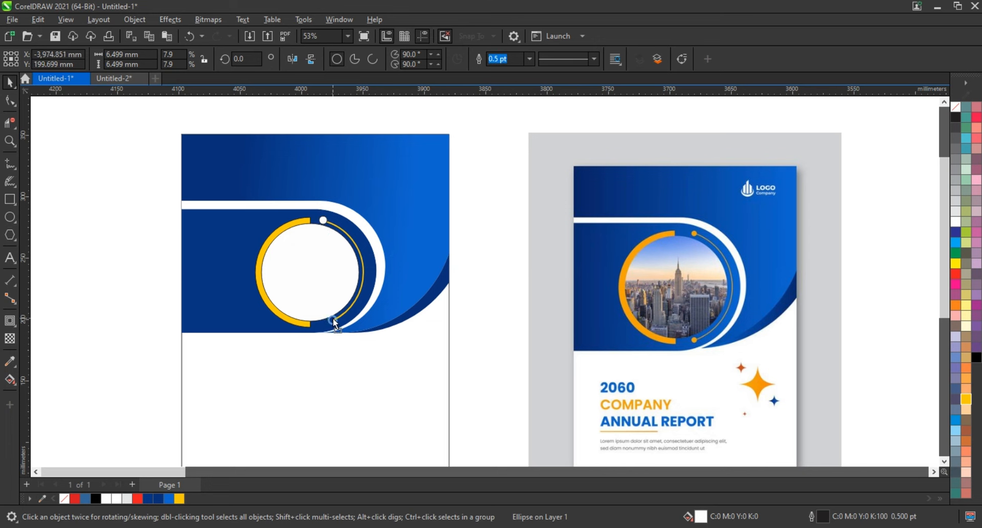
Shrink the end dots to about 4.9 mm, centre them on the arc's ends, and fill them orange-yellow without outlines.
{"action": "left_click_drag", "start_coordinate": [123, 161], "coordinate": [492, 362]}
{"action": "key", "text": "shift+F2"}
{"action": "key", "text": "Escape"}
{"action": "left_click", "coordinate": [538, 428]}
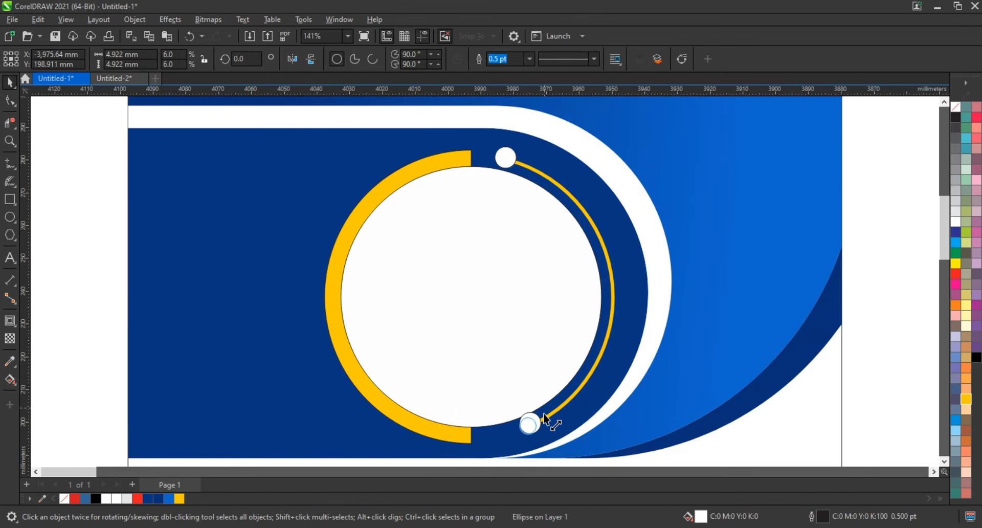
{"action": "left_click_drag", "start_coordinate": [529, 424], "coordinate": [533, 433]}
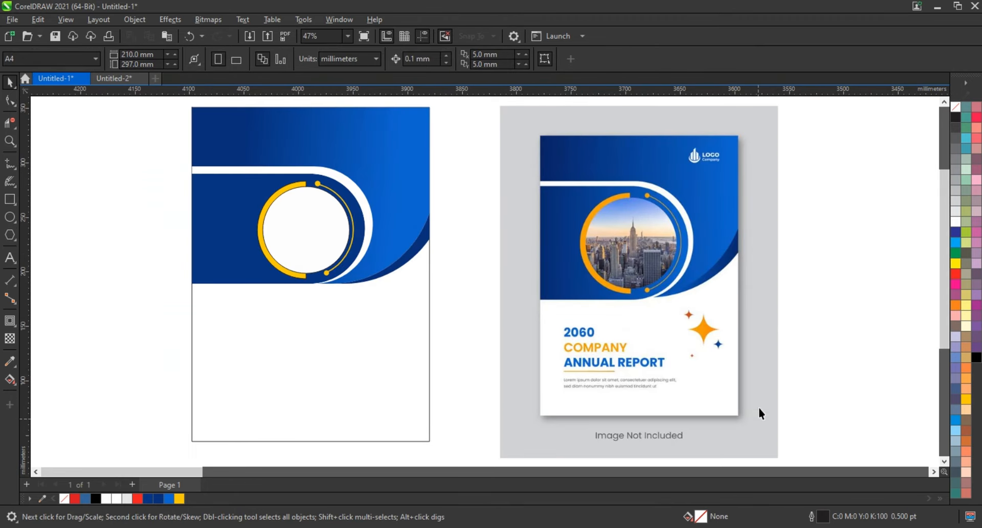
Draw a four-sided polygon as a square about 60 mm wide in the cover's lower white area.
{"action": "left_click", "coordinate": [10, 141]}
{"action": "left_click_drag", "start_coordinate": [164, 246], "coordinate": [767, 390]}
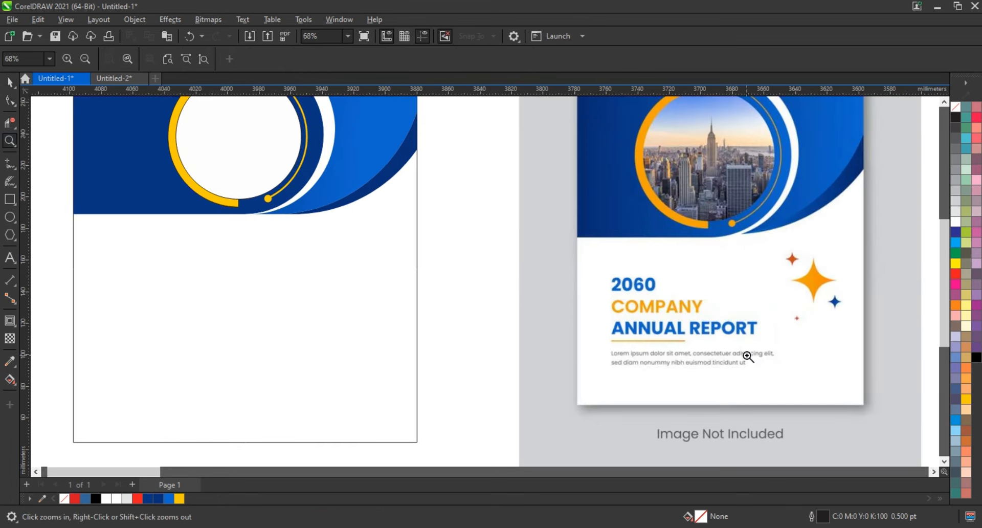
{"action": "left_click", "coordinate": [10, 236]}
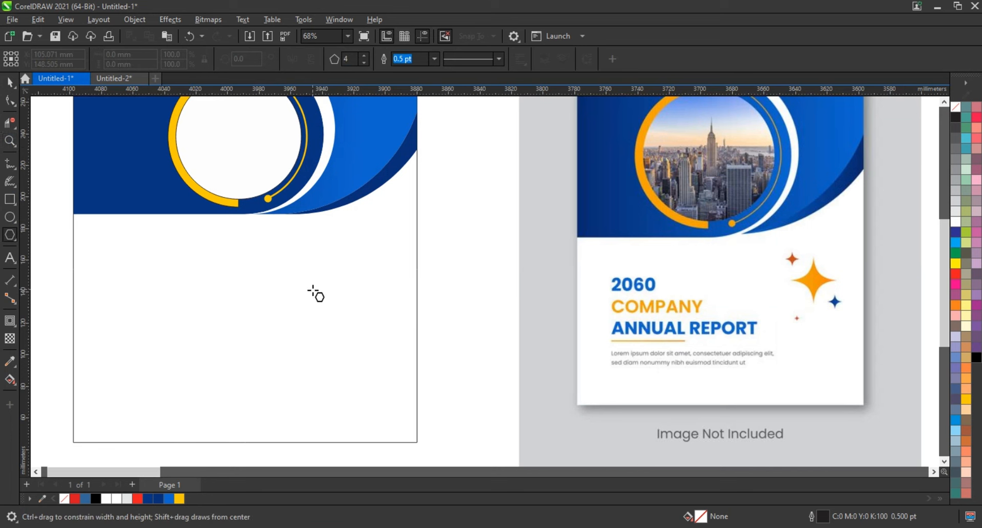
{"action": "mouse_move", "coordinate": [313, 290]}
{"action": "left_mouse_down"}
{"action": "mouse_move", "coordinate": [339, 331]}
{"action": "mouse_move", "coordinate": [355, 347]}
{"action": "mouse_move", "coordinate": [361, 338]}
{"action": "left_mouse_up"}
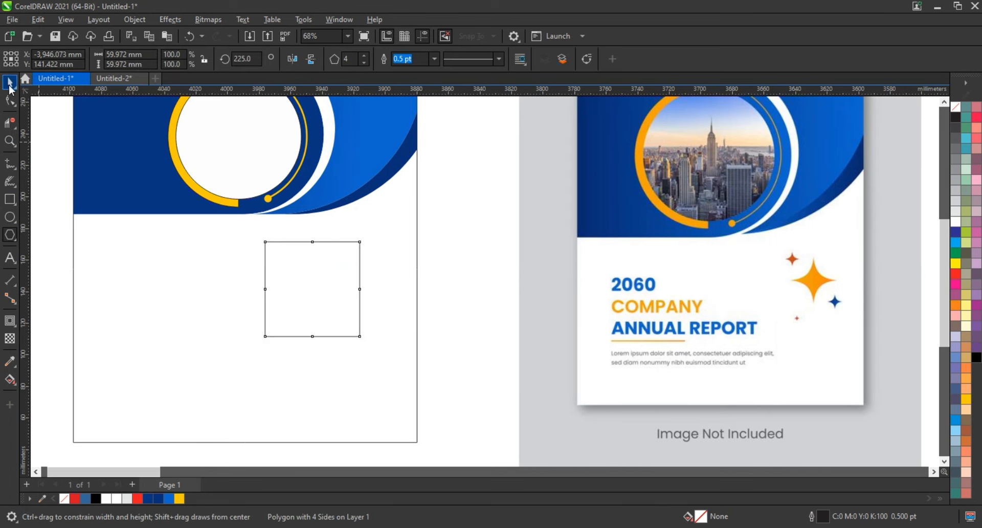
Bend the square's sides inward into a four-pointed star and rotate it 45° so its points face up, down and sideways.
{"action": "left_click", "coordinate": [11, 83]}
{"action": "left_click", "coordinate": [9, 100]}
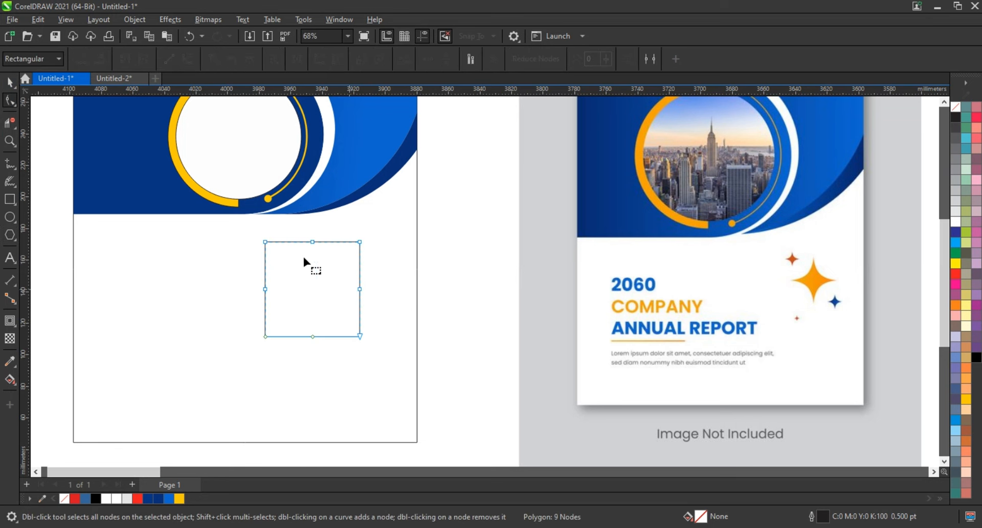
{"action": "double_click", "coordinate": [266, 287]}
{"action": "left_click", "coordinate": [314, 243]}
{"action": "left_click_drag", "start_coordinate": [312, 247], "coordinate": [316, 271]}
{"action": "key", "text": "space"}
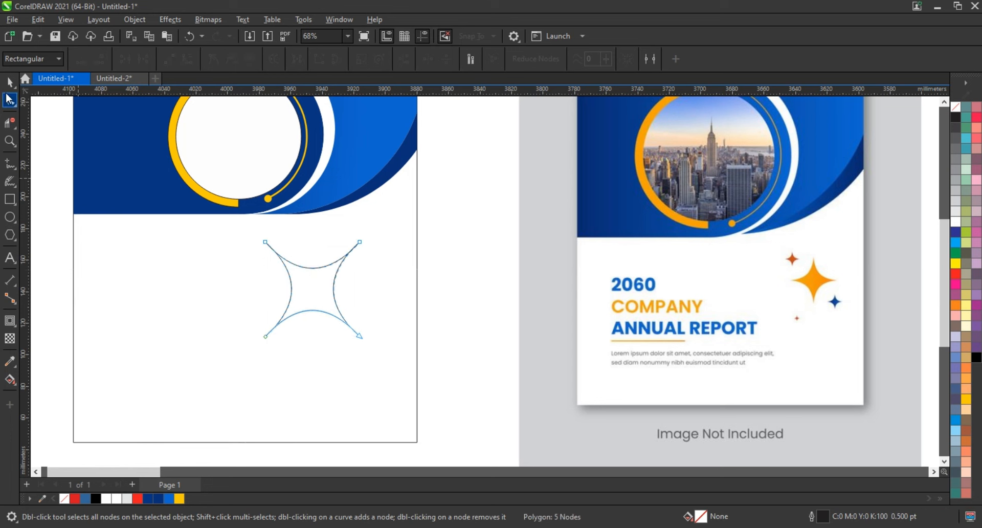
{"action": "left_click", "coordinate": [320, 287]}
{"action": "left_click_drag", "start_coordinate": [364, 237], "coordinate": [388, 303]}
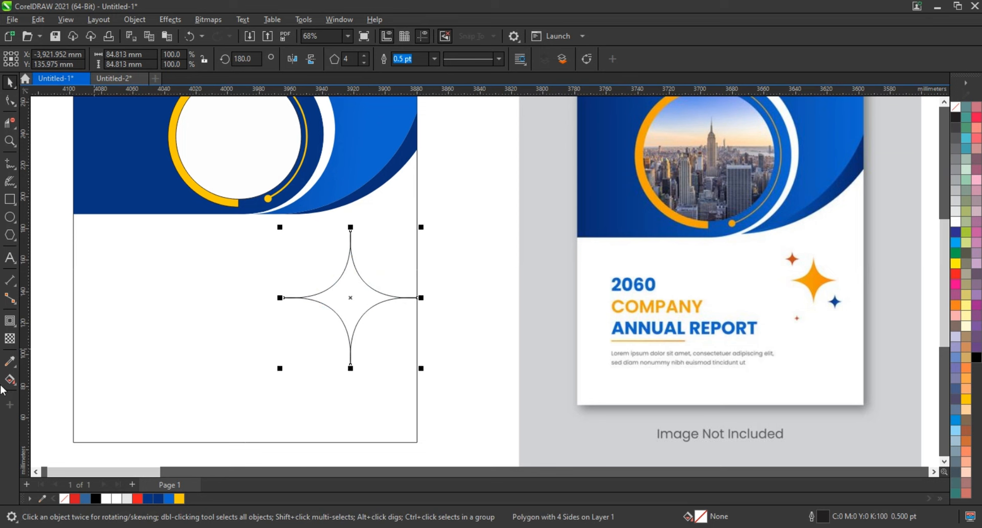
Sample orange #F09A0E, dark orange #C65113 and blue #2051A5 from the reference stars, applying the orange to the star's outline and the others to its fill.
{"action": "left_click", "coordinate": [9, 362]}
{"action": "left_click", "coordinate": [812, 280]}
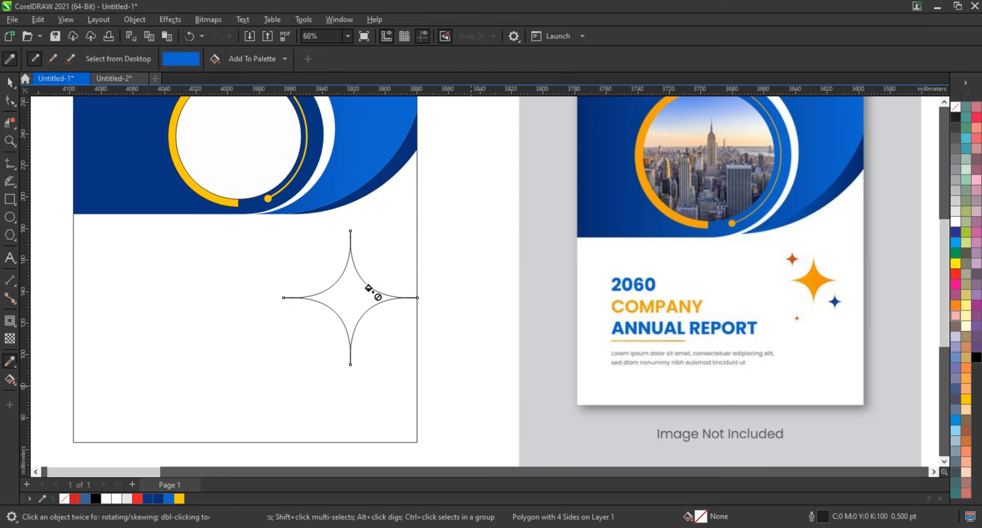
{"action": "left_click", "coordinate": [367, 286]}
{"action": "key", "text": "space"}
{"action": "key", "text": "space"}
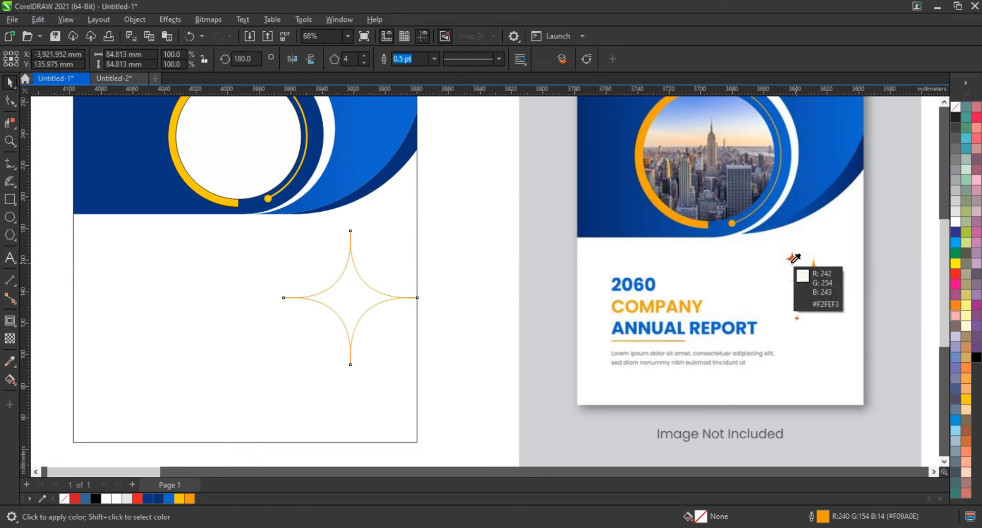
{"action": "left_click", "coordinate": [797, 257]}
{"action": "left_click", "coordinate": [368, 294]}
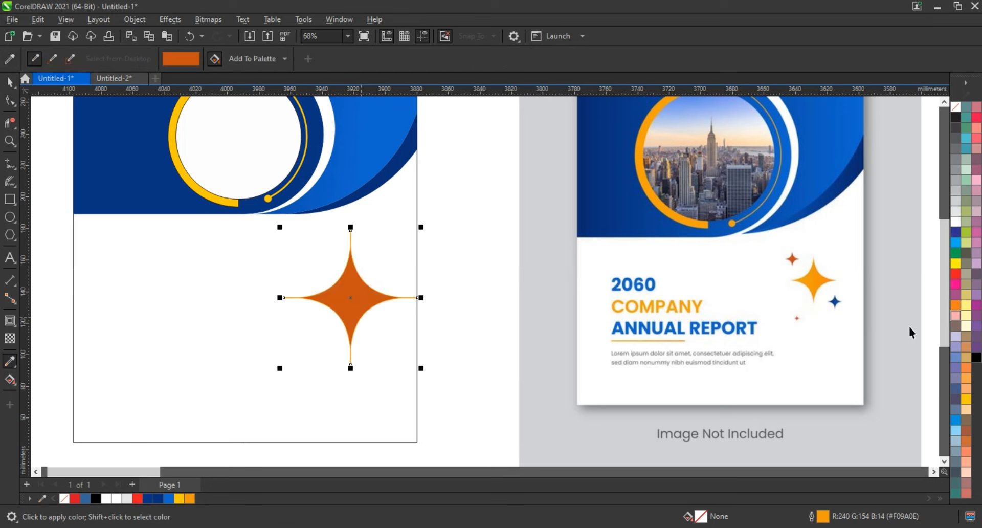
{"action": "left_click", "coordinate": [834, 301]}
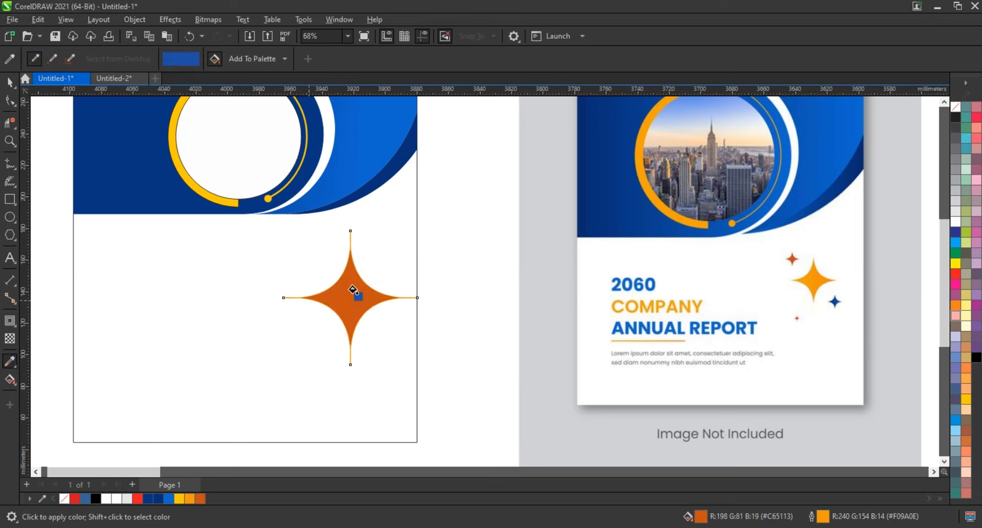
{"action": "left_click", "coordinate": [364, 295]}
{"action": "left_click", "coordinate": [9, 82]}
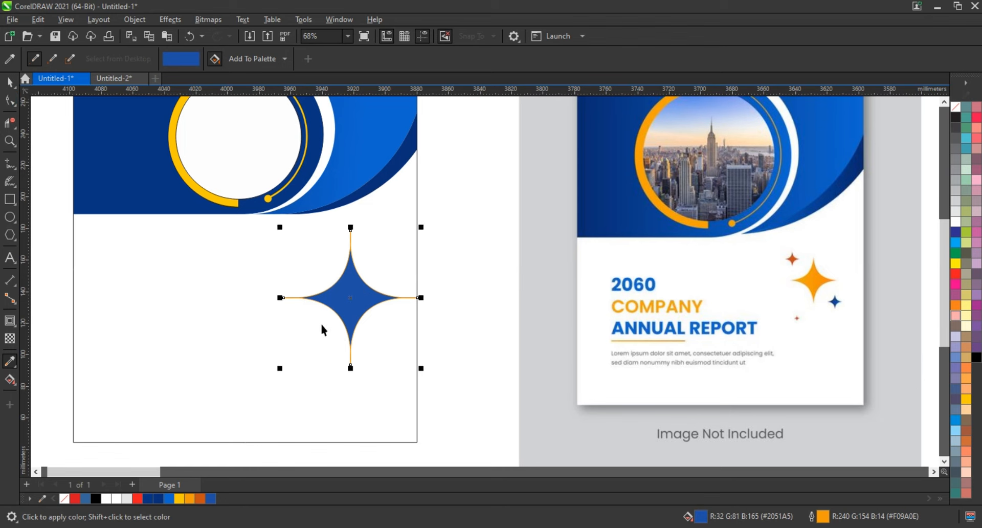
Fill the star with the sampled orange #F09A0E, remove its outline, and scale it to about 74 mm wide.
{"action": "left_click", "coordinate": [190, 499]}
{"action": "right_click", "coordinate": [962, 114]}
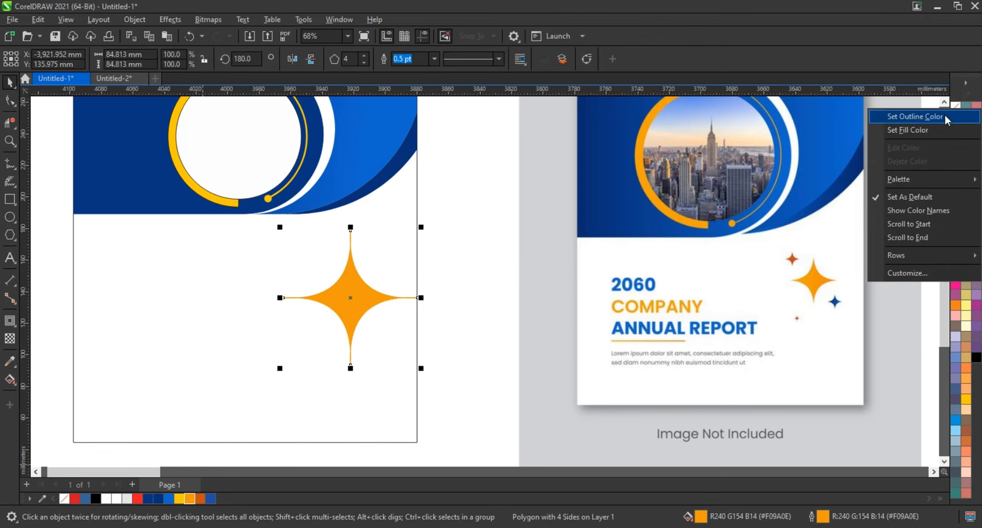
{"action": "left_click", "coordinate": [839, 115]}
{"action": "left_click_drag", "start_coordinate": [423, 367], "coordinate": [415, 362]}
Place a dark orange #C65113 copy of the star, about 22 mm wide, to the upper left of the large star.
{"action": "left_click_drag", "start_coordinate": [360, 313], "coordinate": [318, 277]}
{"action": "right_click", "coordinate": [317, 277]}
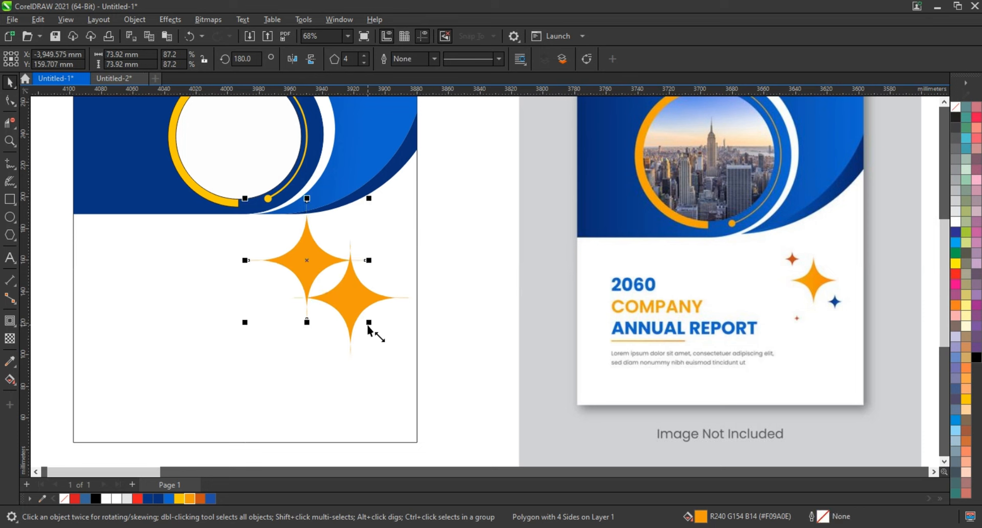
{"action": "left_click_drag", "start_coordinate": [368, 328], "coordinate": [389, 338]}
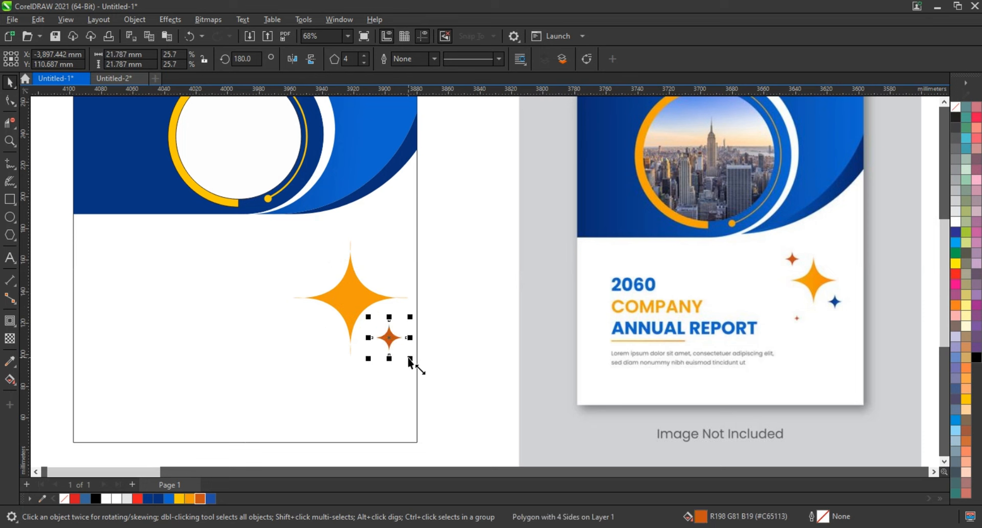
{"action": "key", "text": "ctrl+z"}
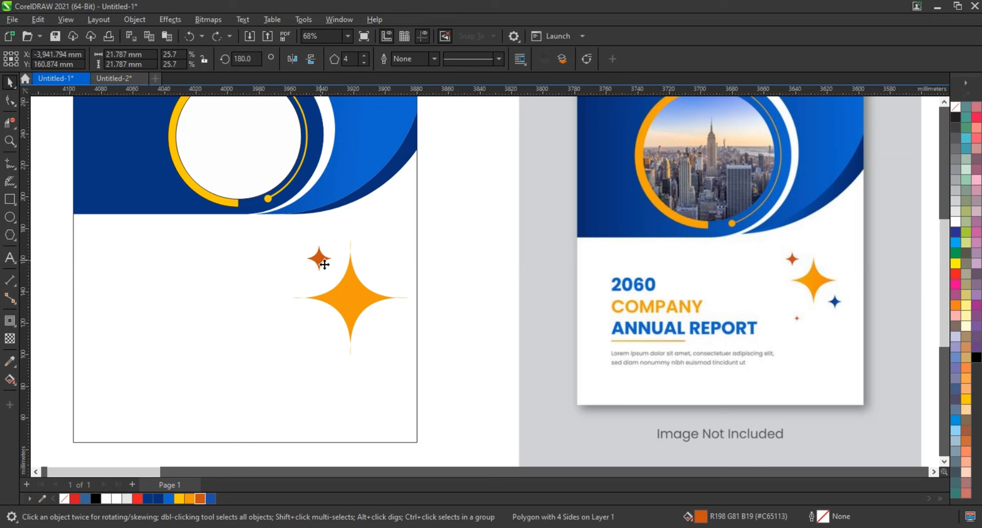
Copy the small star to the large star's lower right, scale it to about 17 mm, and fill it blue #2051A5.
{"action": "left_click_drag", "start_coordinate": [324, 265], "coordinate": [401, 356]}
{"action": "left_click", "coordinate": [212, 499]}
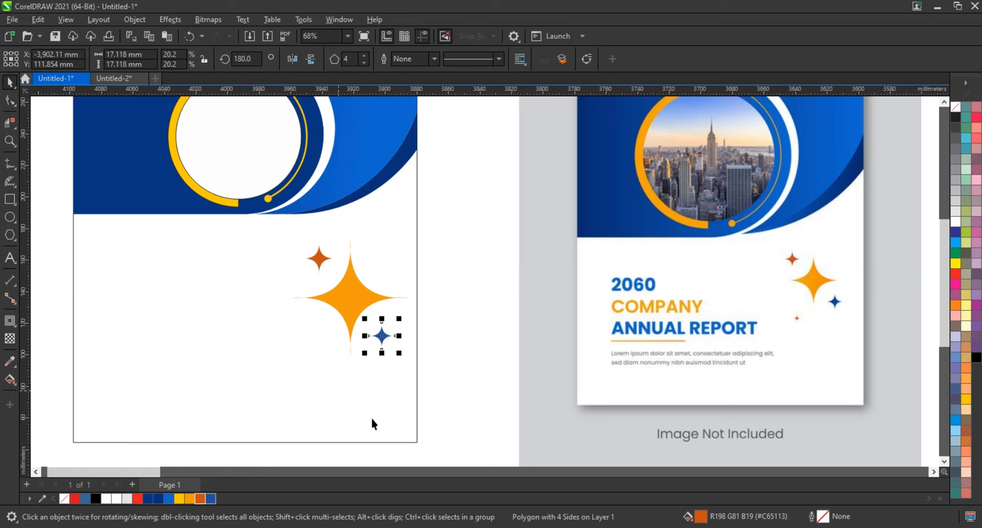
{"action": "left_click", "coordinate": [377, 394]}
Add a smaller dark orange copy of the upper-left star below and to the left of the large star.
{"action": "left_click_drag", "start_coordinate": [317, 261], "coordinate": [338, 342]}
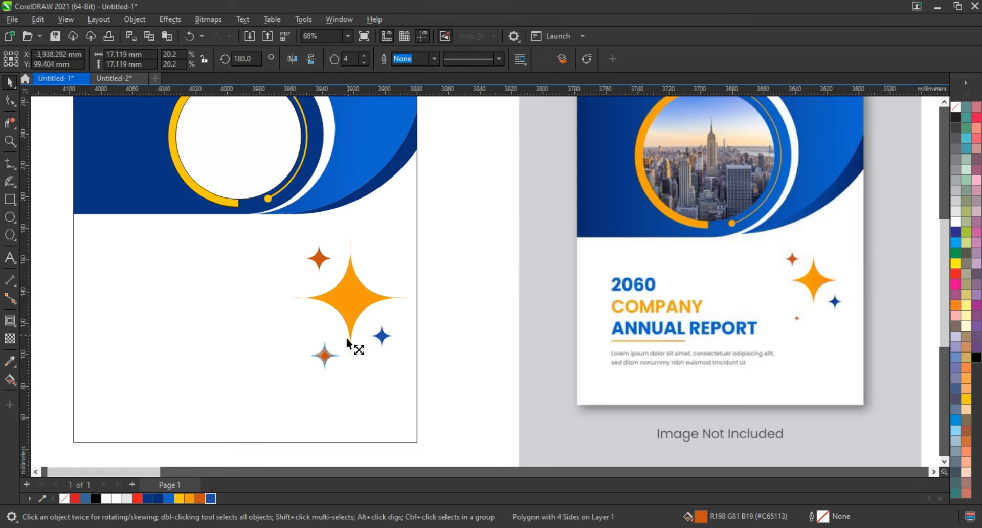
{"action": "left_click", "coordinate": [467, 370]}
{"action": "scroll", "coordinate": [467, 370], "scroll_direction": "down", "scroll_amount": 2}
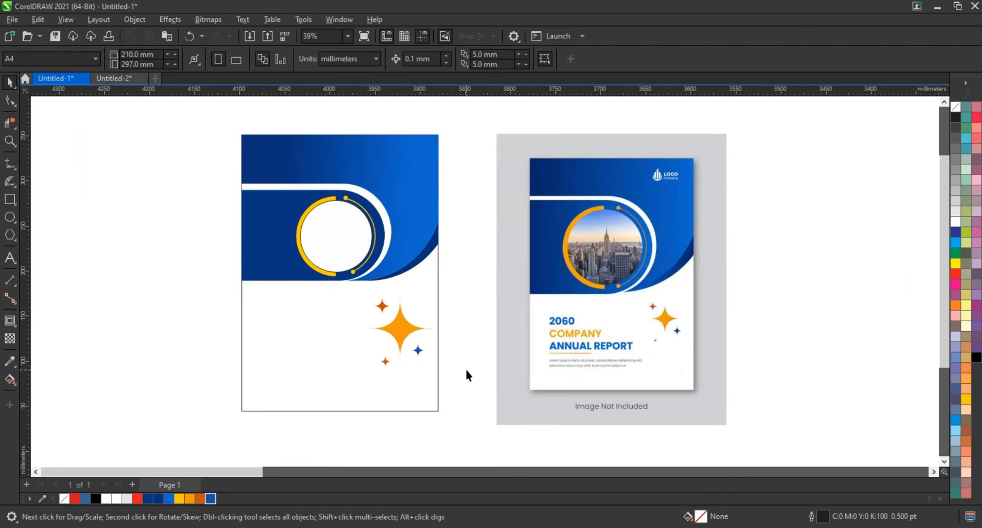
{"action": "left_click_drag", "start_coordinate": [696, 419], "coordinate": [760, 434]}
{"action": "left_click", "coordinate": [759, 438]}
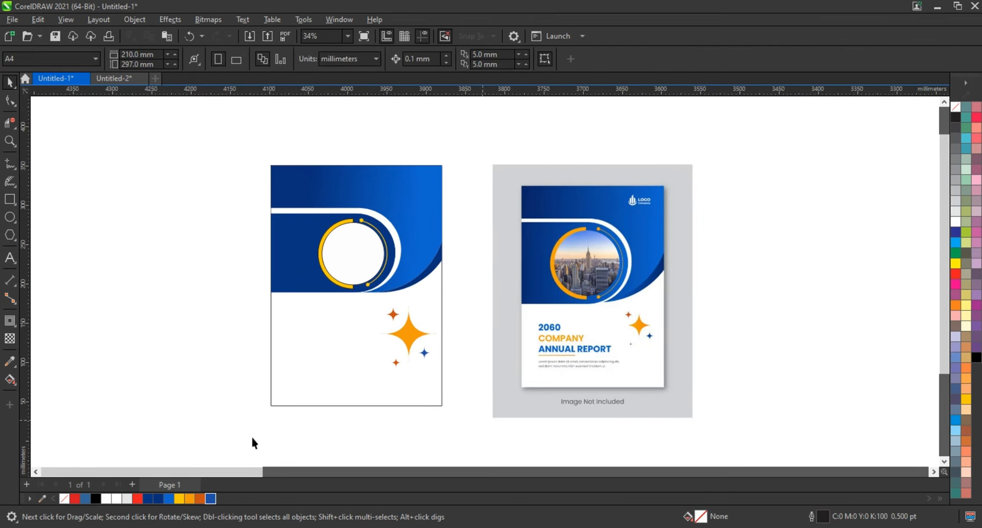